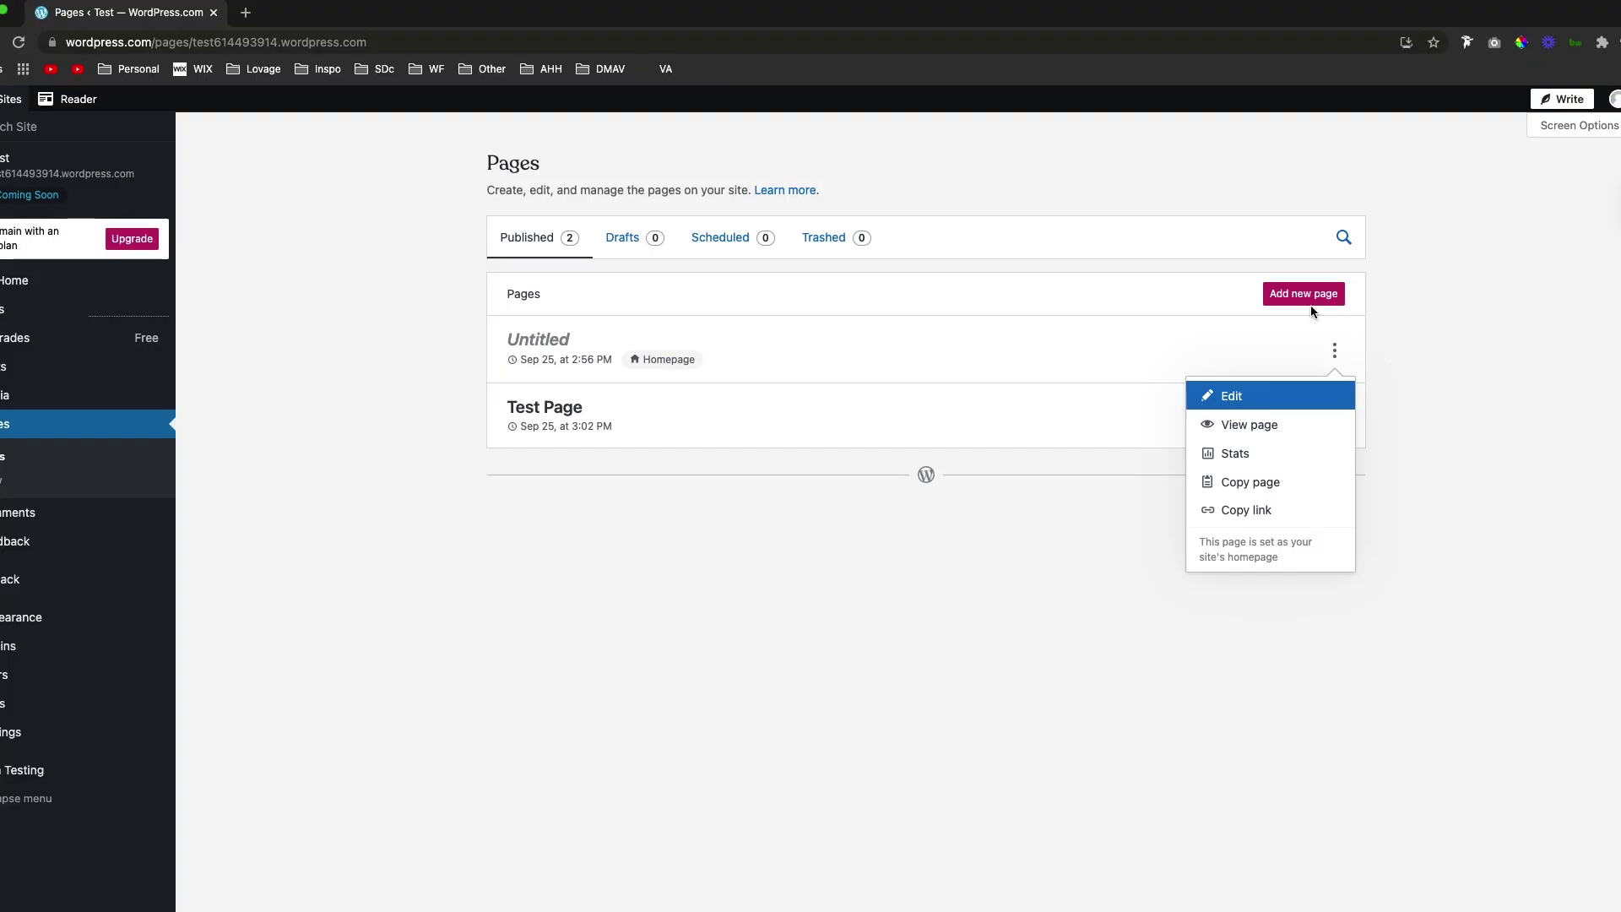
Add a new blank page to the site and title it "Test Page 1"
{"action": "left_click", "coordinate": [897, 646]}
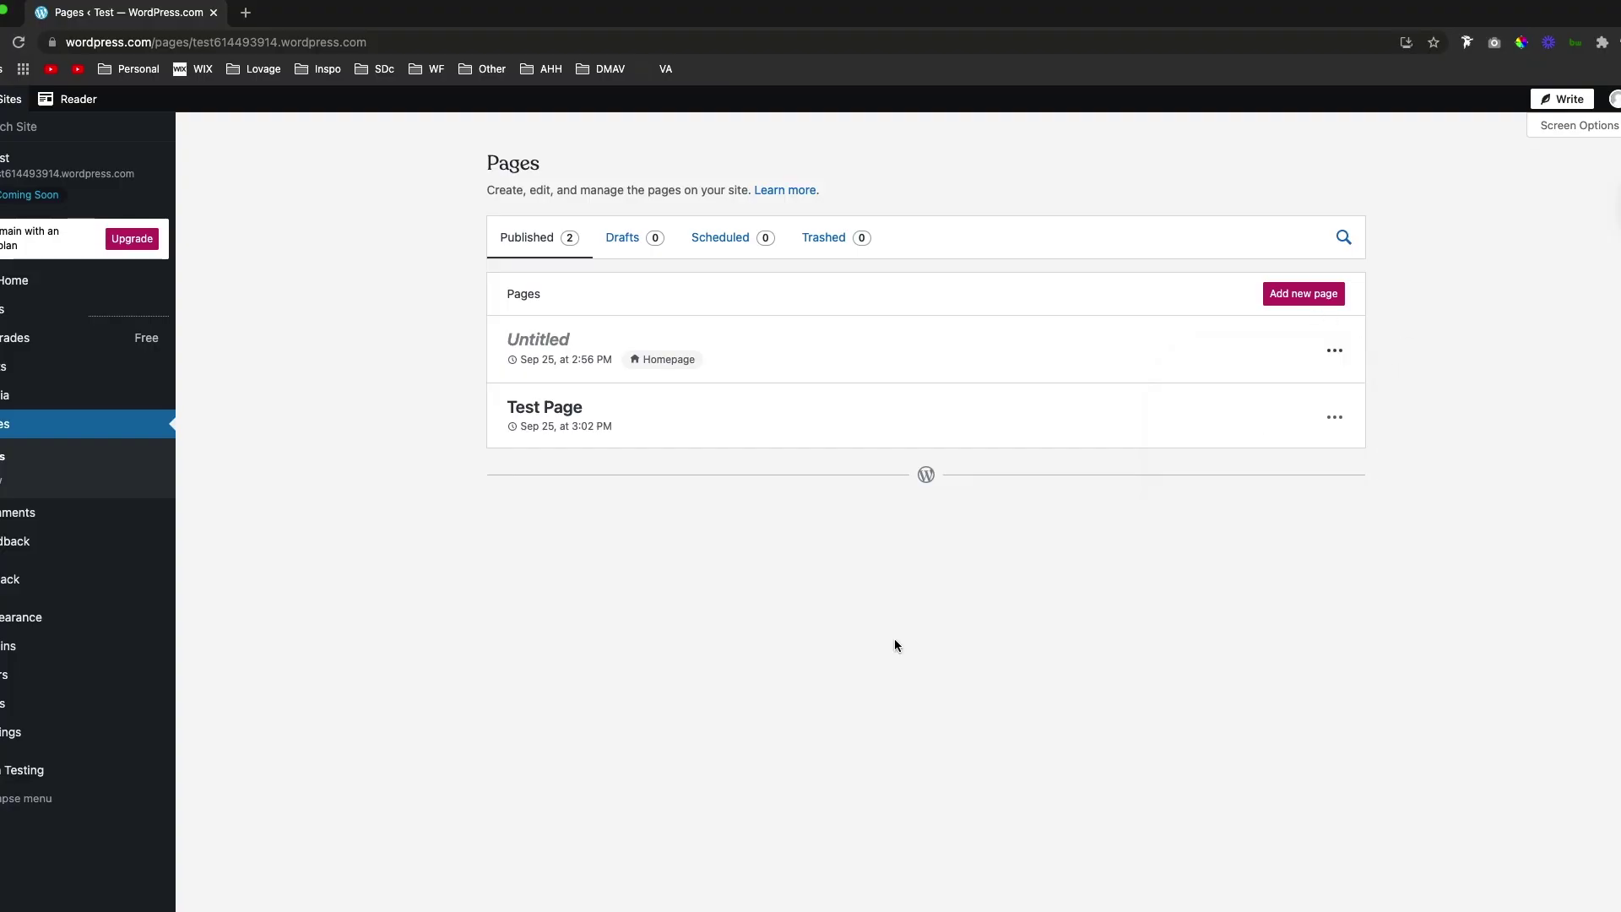
{"action": "left_click", "coordinate": [11, 282]}
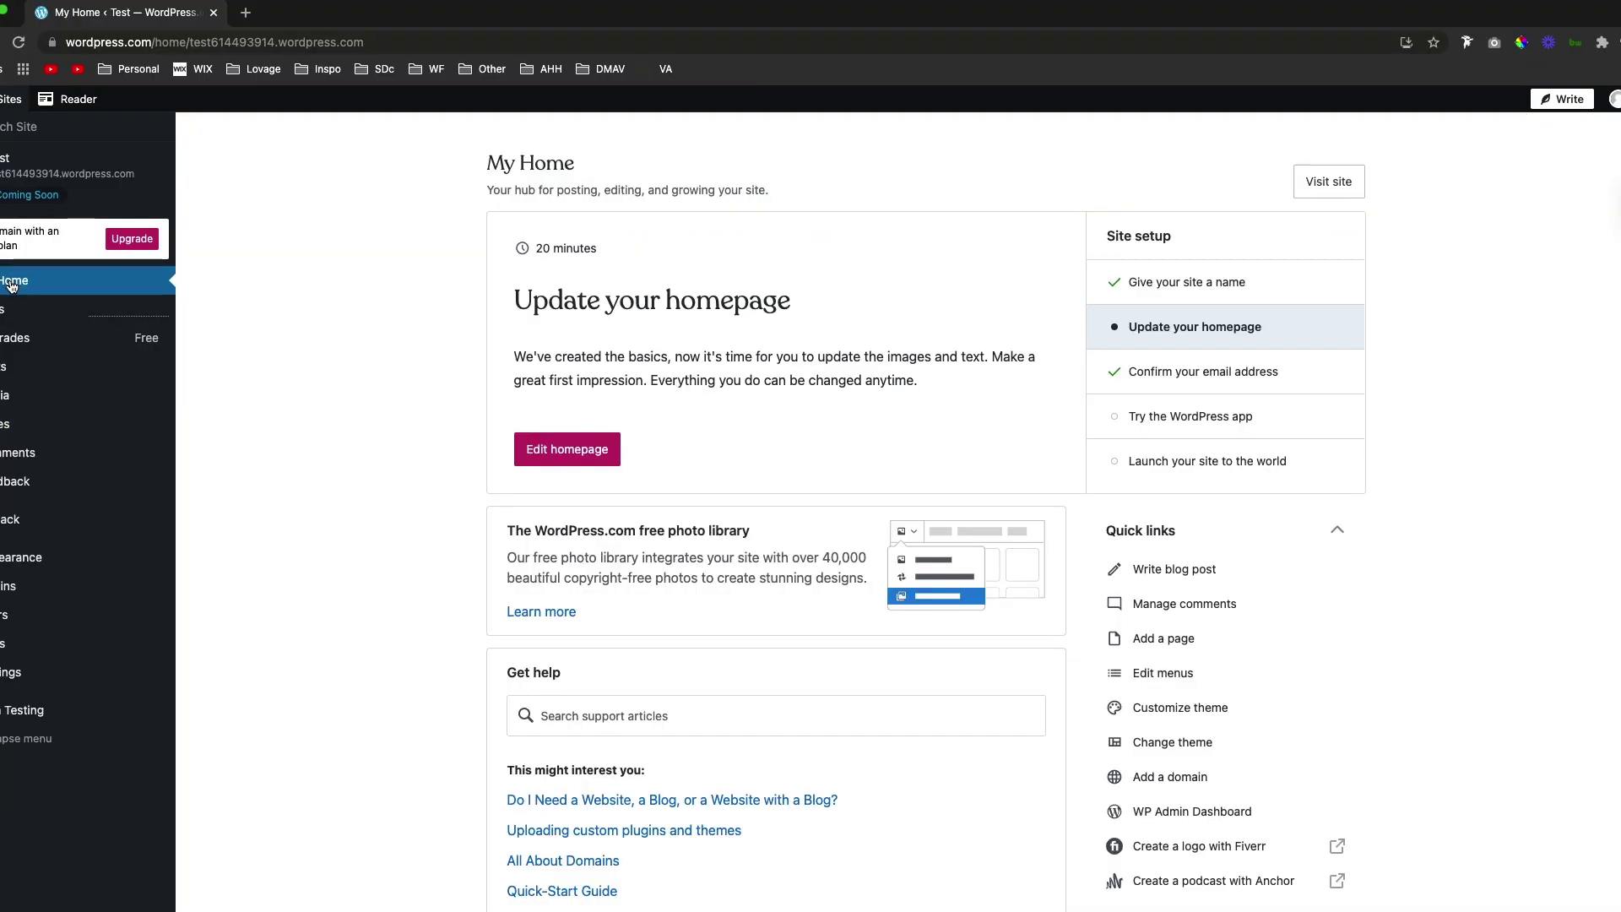
{"action": "left_click", "coordinate": [112, 422]}
{"action": "left_click", "coordinate": [1280, 287]}
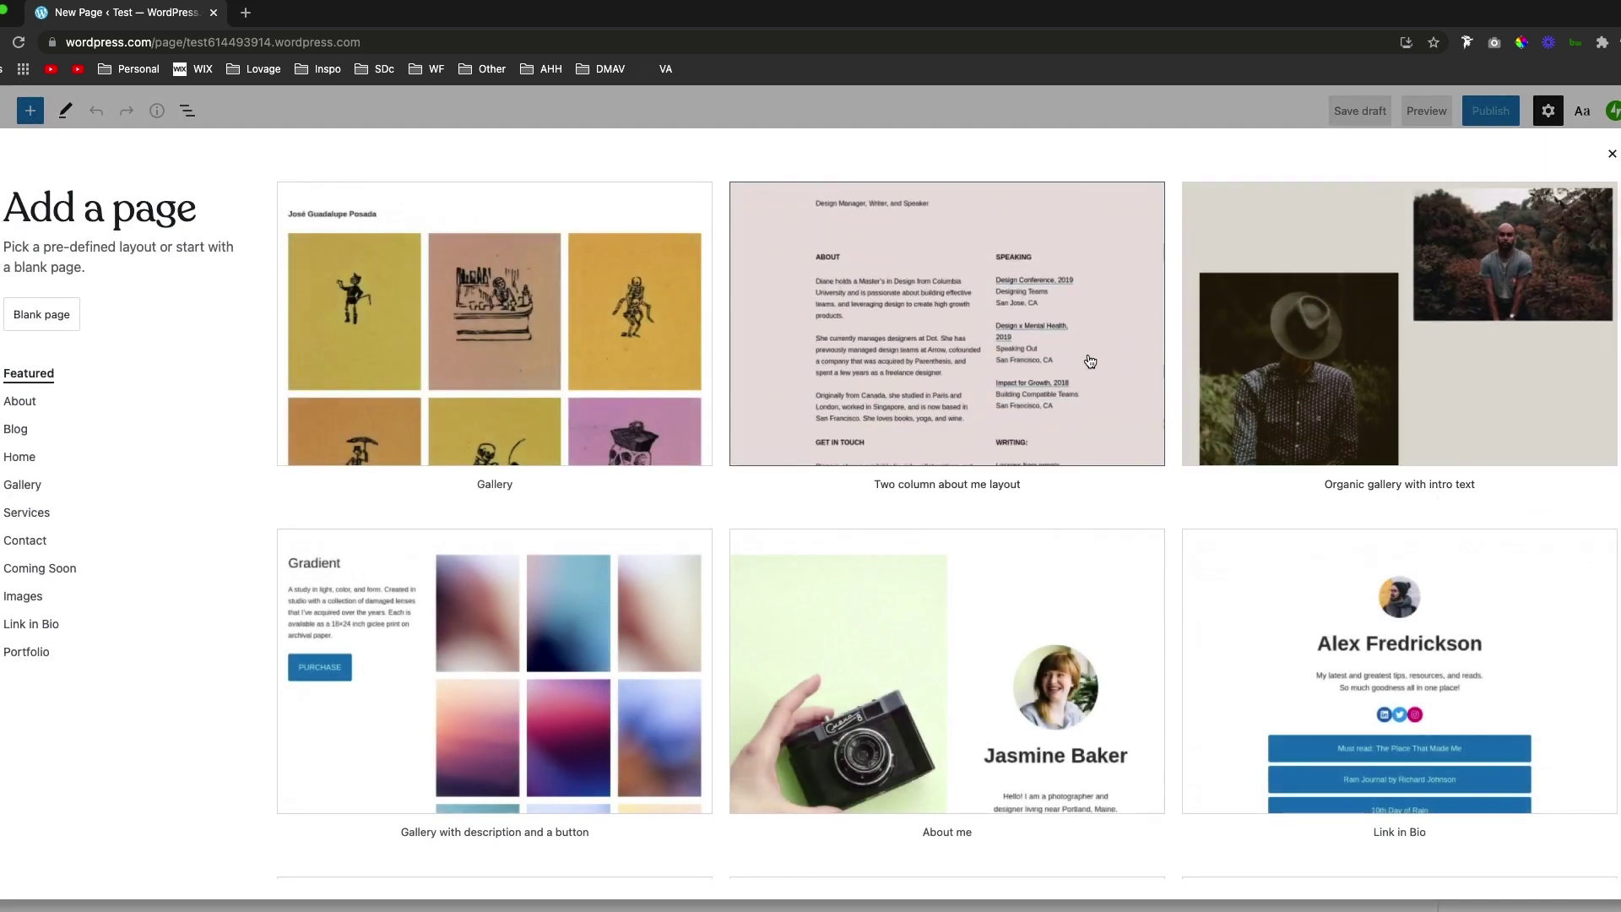
{"action": "left_click", "coordinate": [44, 317]}
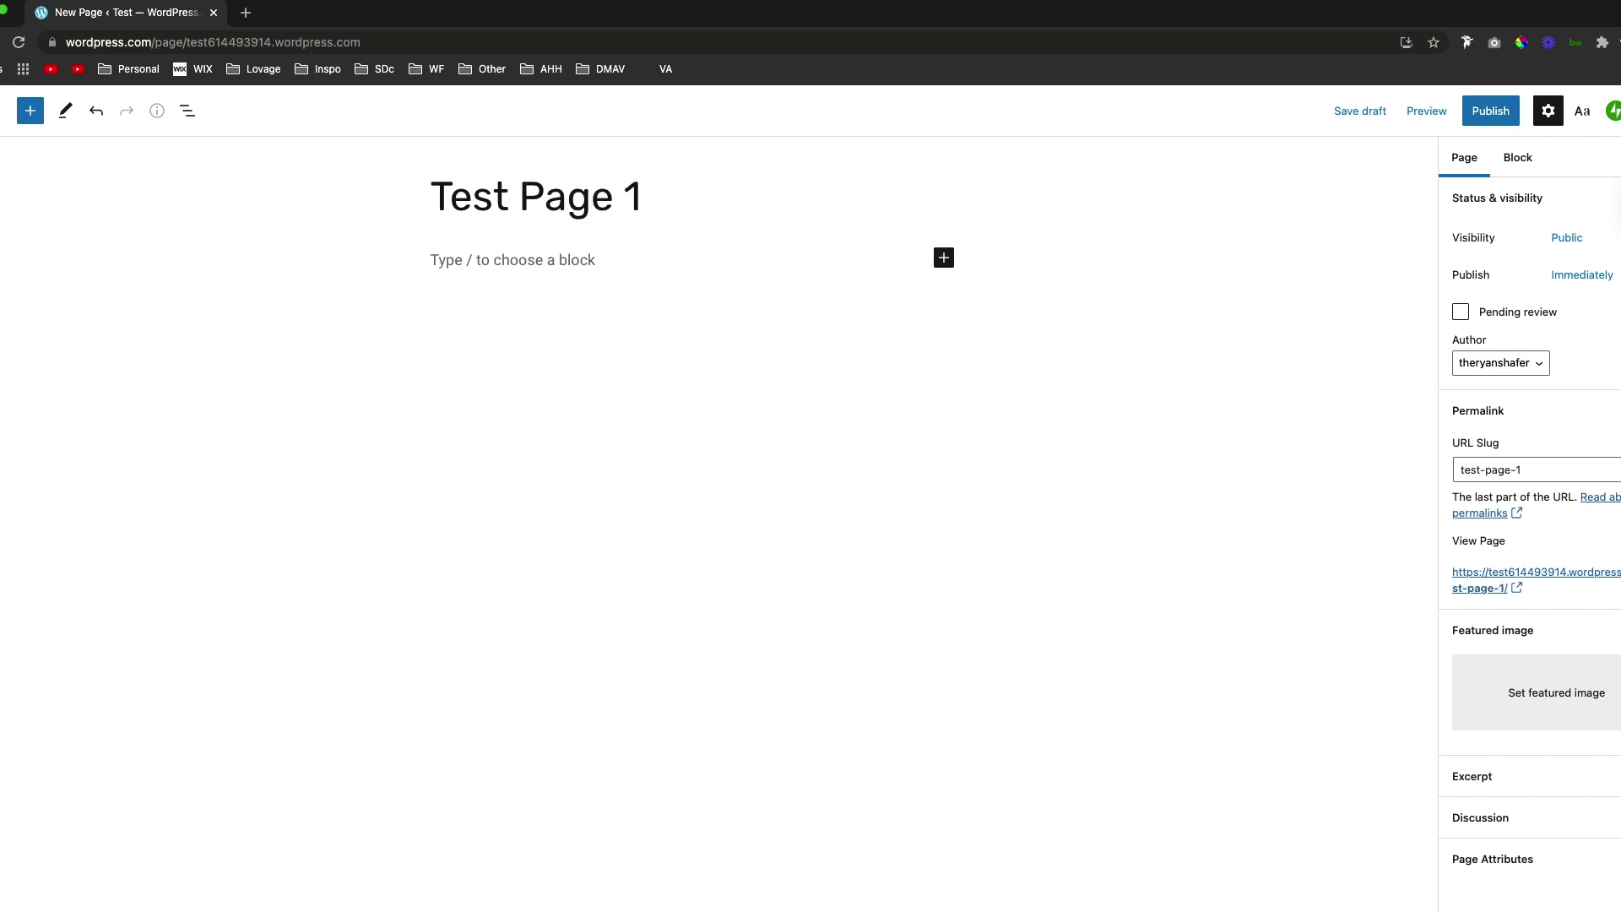
Start a paragraph block under the page title and set its text color to the dark grey swatch
{"action": "left_click", "coordinate": [660, 264]}
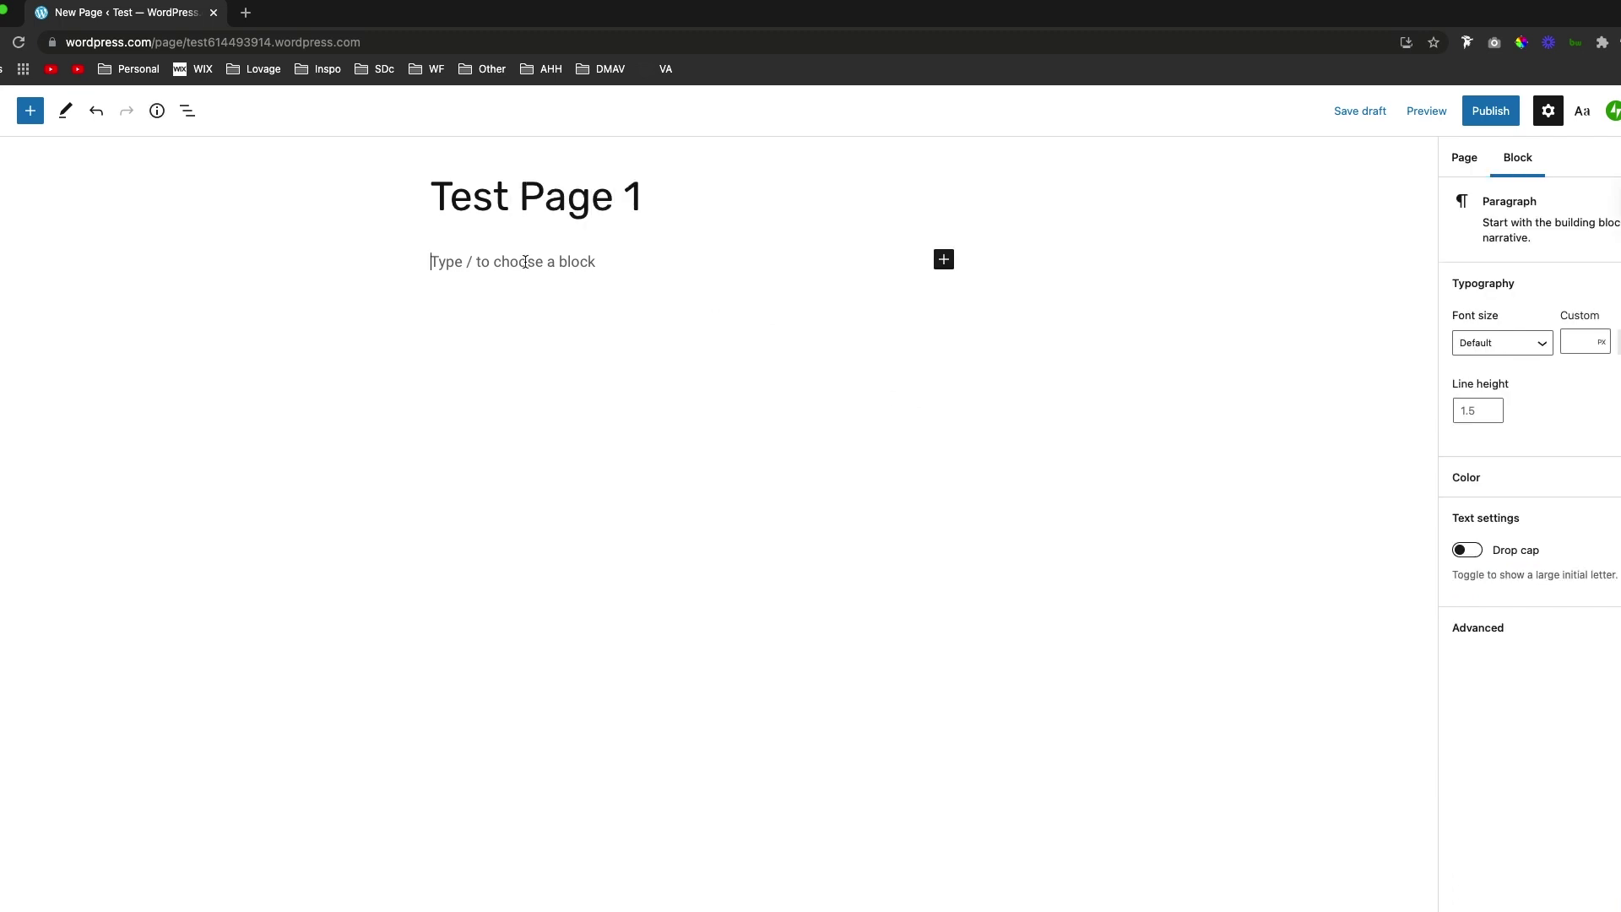
{"action": "left_click", "coordinate": [1548, 111]}
{"action": "left_click", "coordinate": [1548, 111]}
{"action": "left_click", "coordinate": [1532, 477]}
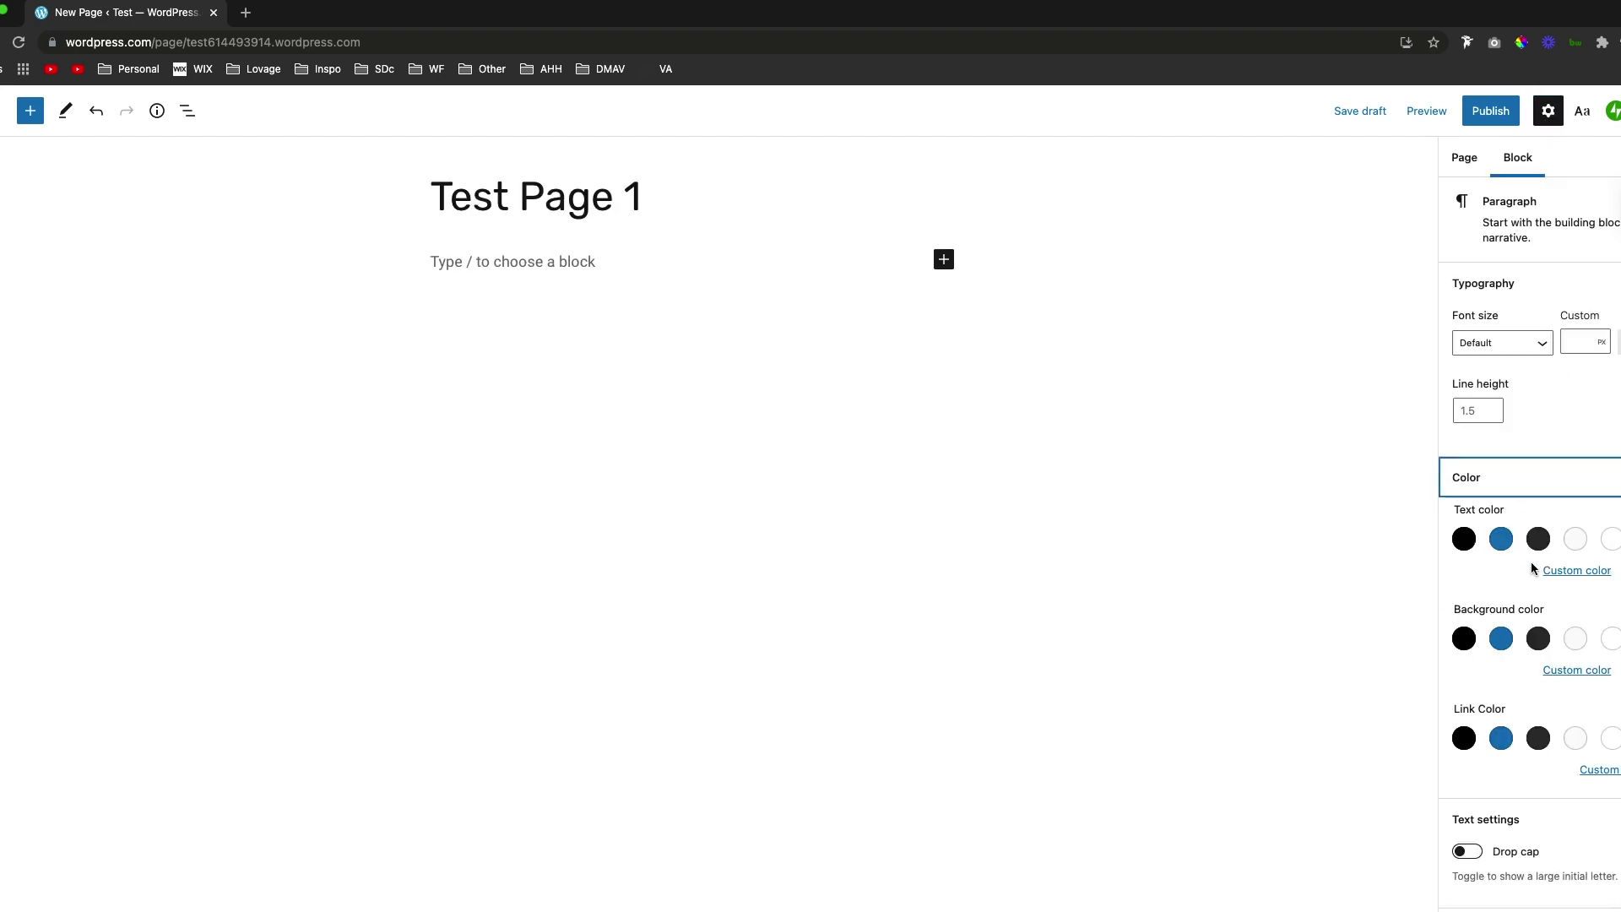
Insert a table block with 2 columns and 2 rows below the title of Test Page 1
{"action": "left_click", "coordinate": [31, 111]}
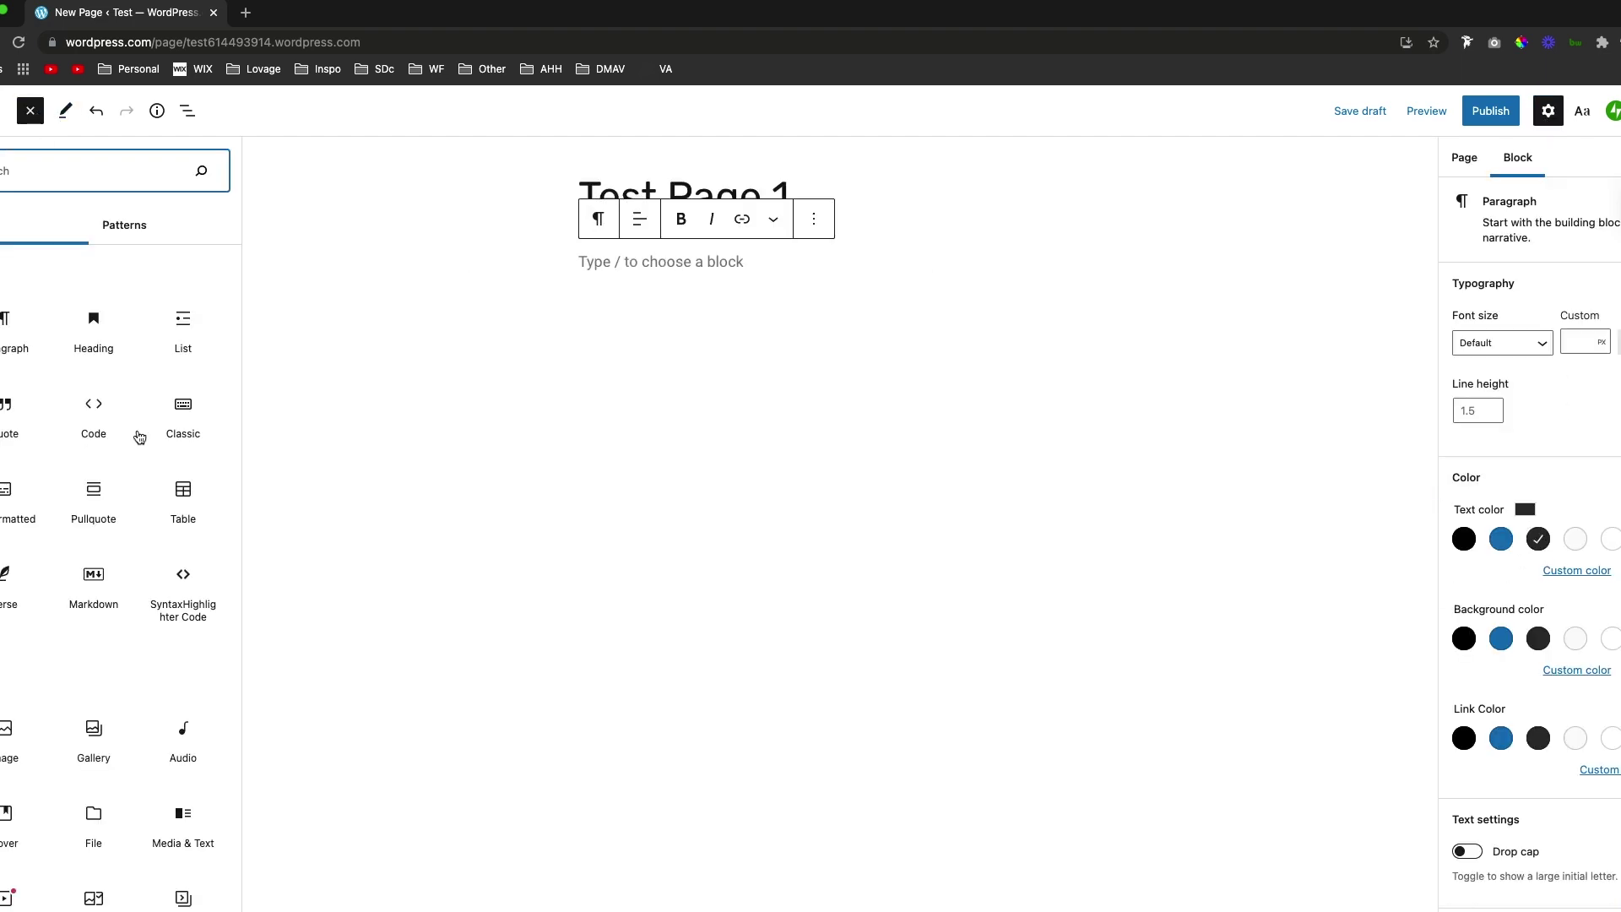
{"action": "left_click_drag", "start_coordinate": [167, 420], "coordinate": [686, 385]}
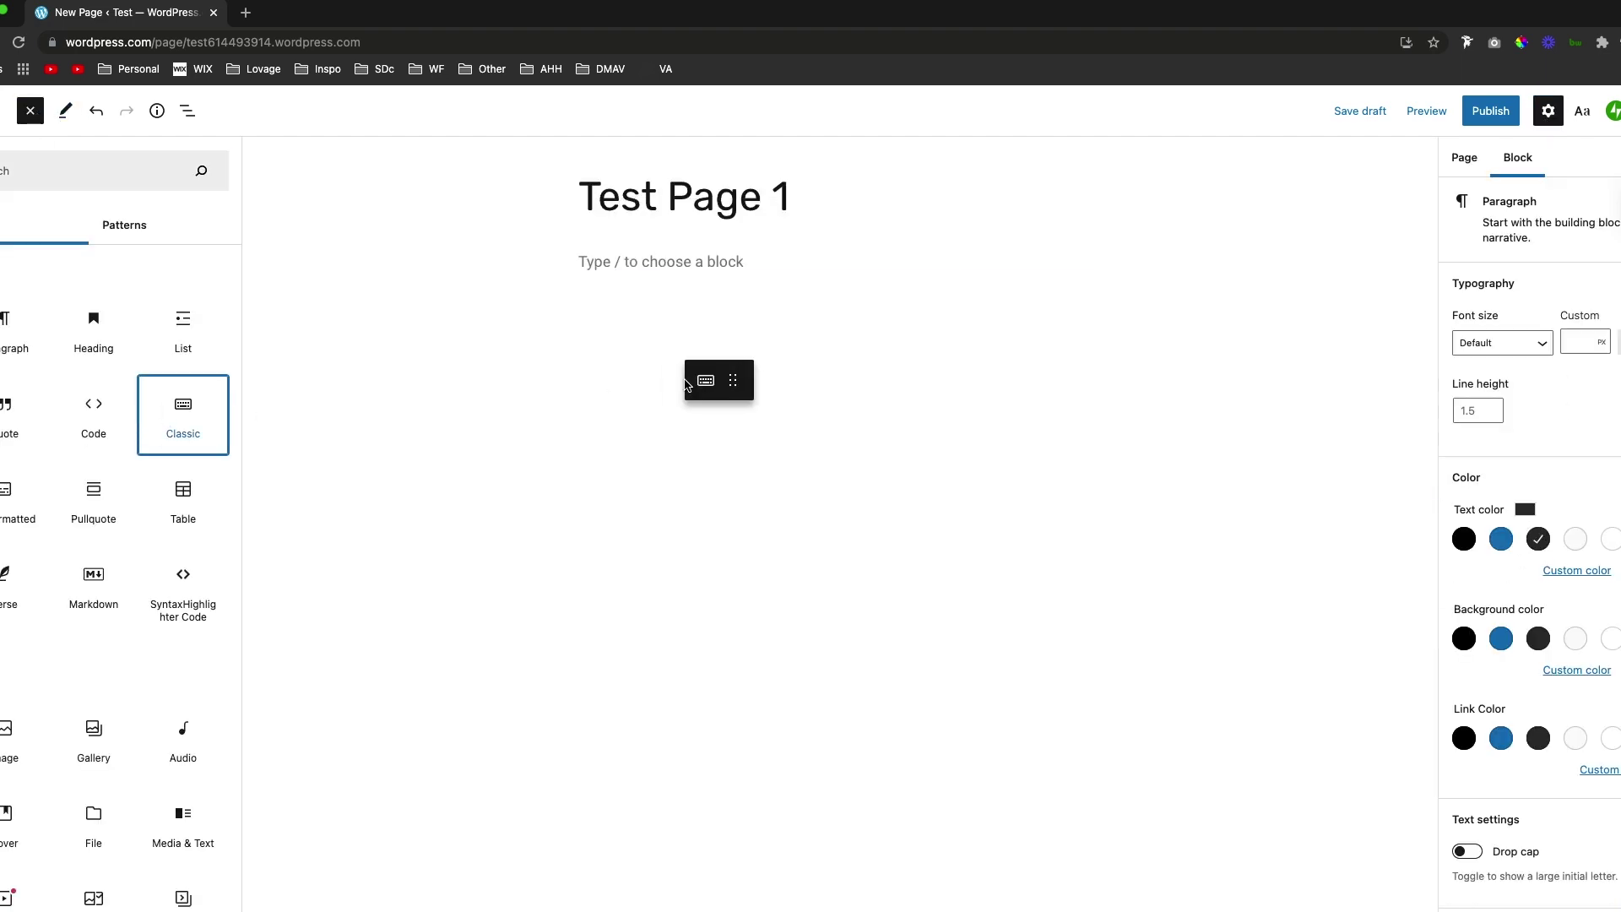
{"action": "left_click_drag", "start_coordinate": [186, 525], "coordinate": [644, 425]}
{"action": "left_click", "coordinate": [166, 519]}
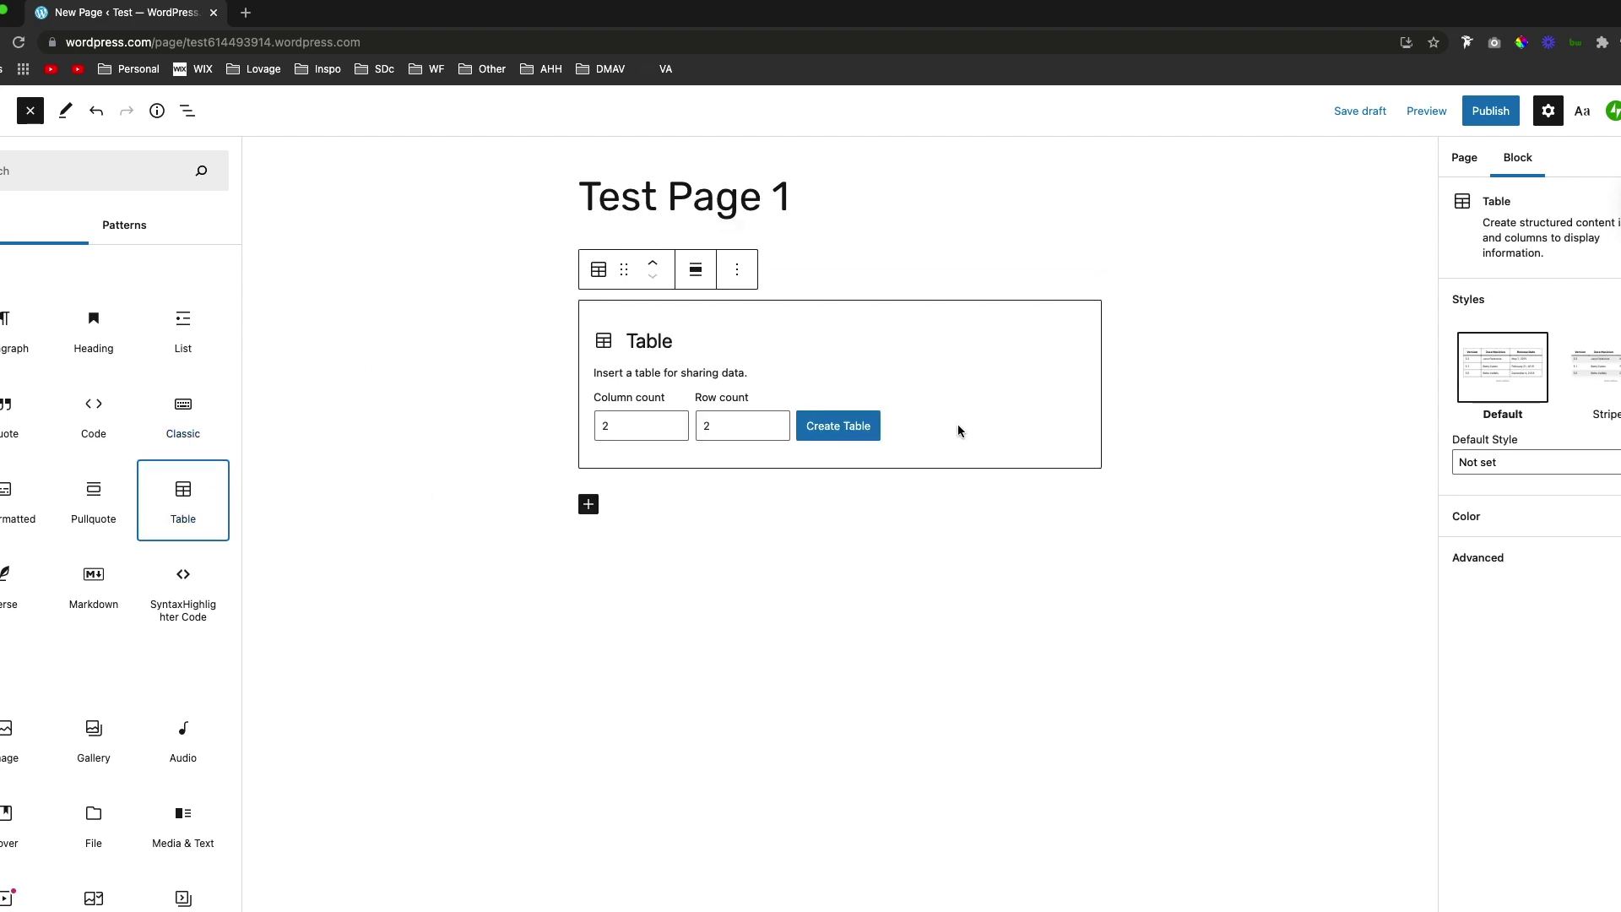
{"action": "left_click", "coordinate": [833, 429]}
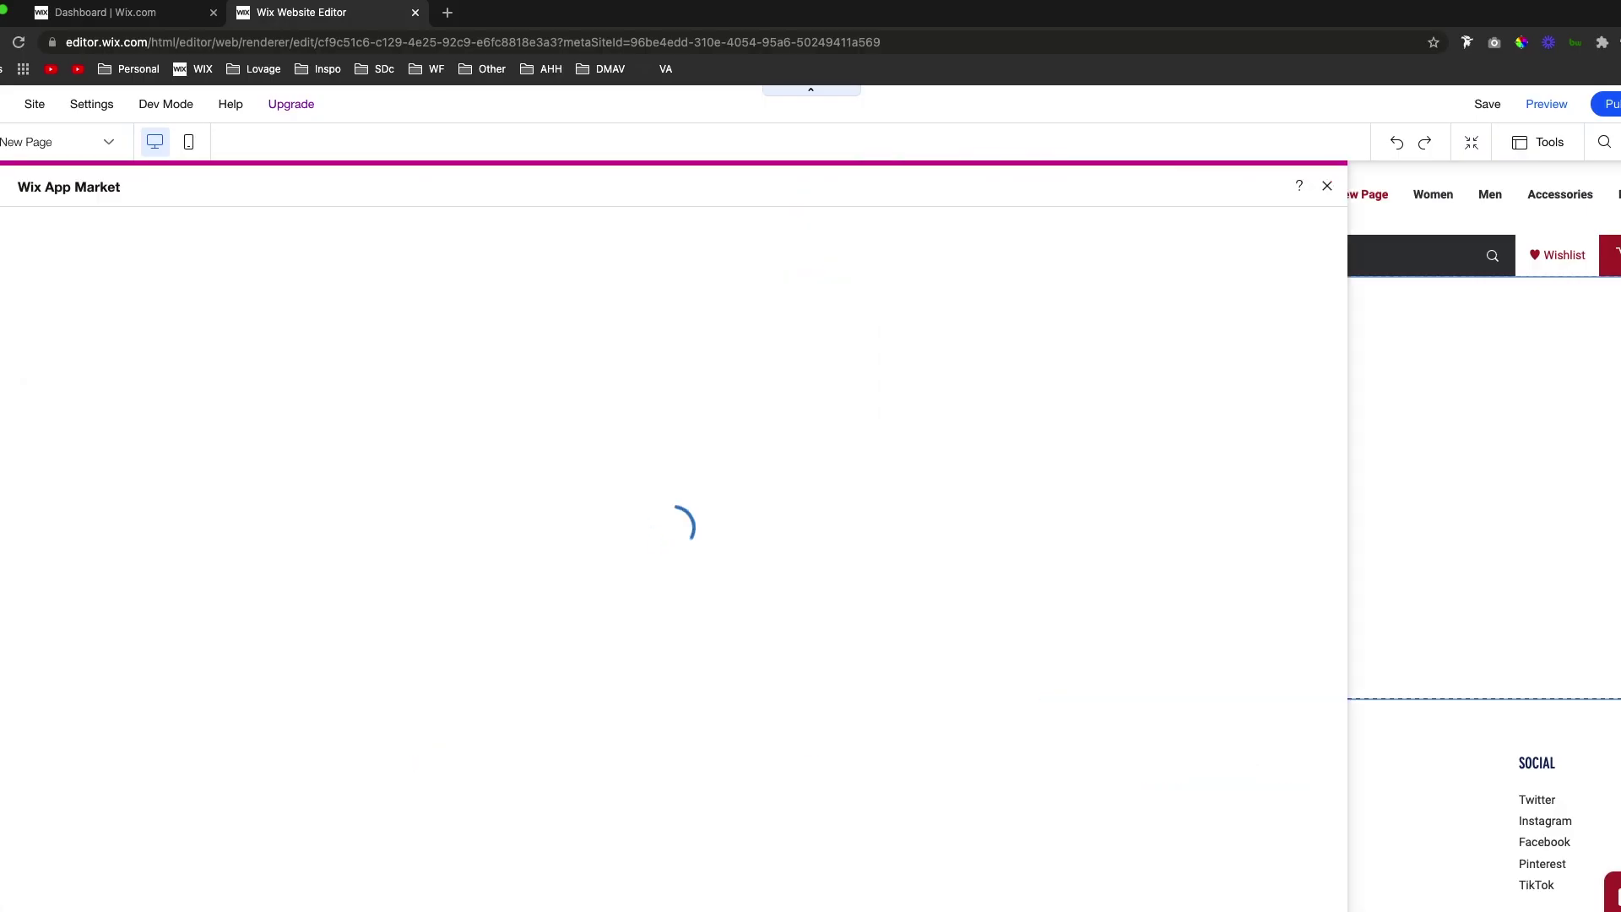
Switch to the Wix editor and browse the App Market's home page, Team Picks and Newest Apps
{"action": "scroll", "coordinate": [207, 380], "scroll_direction": "down", "scroll_amount": 8}
{"action": "scroll", "coordinate": [207, 381], "scroll_direction": "down", "scroll_amount": 12}
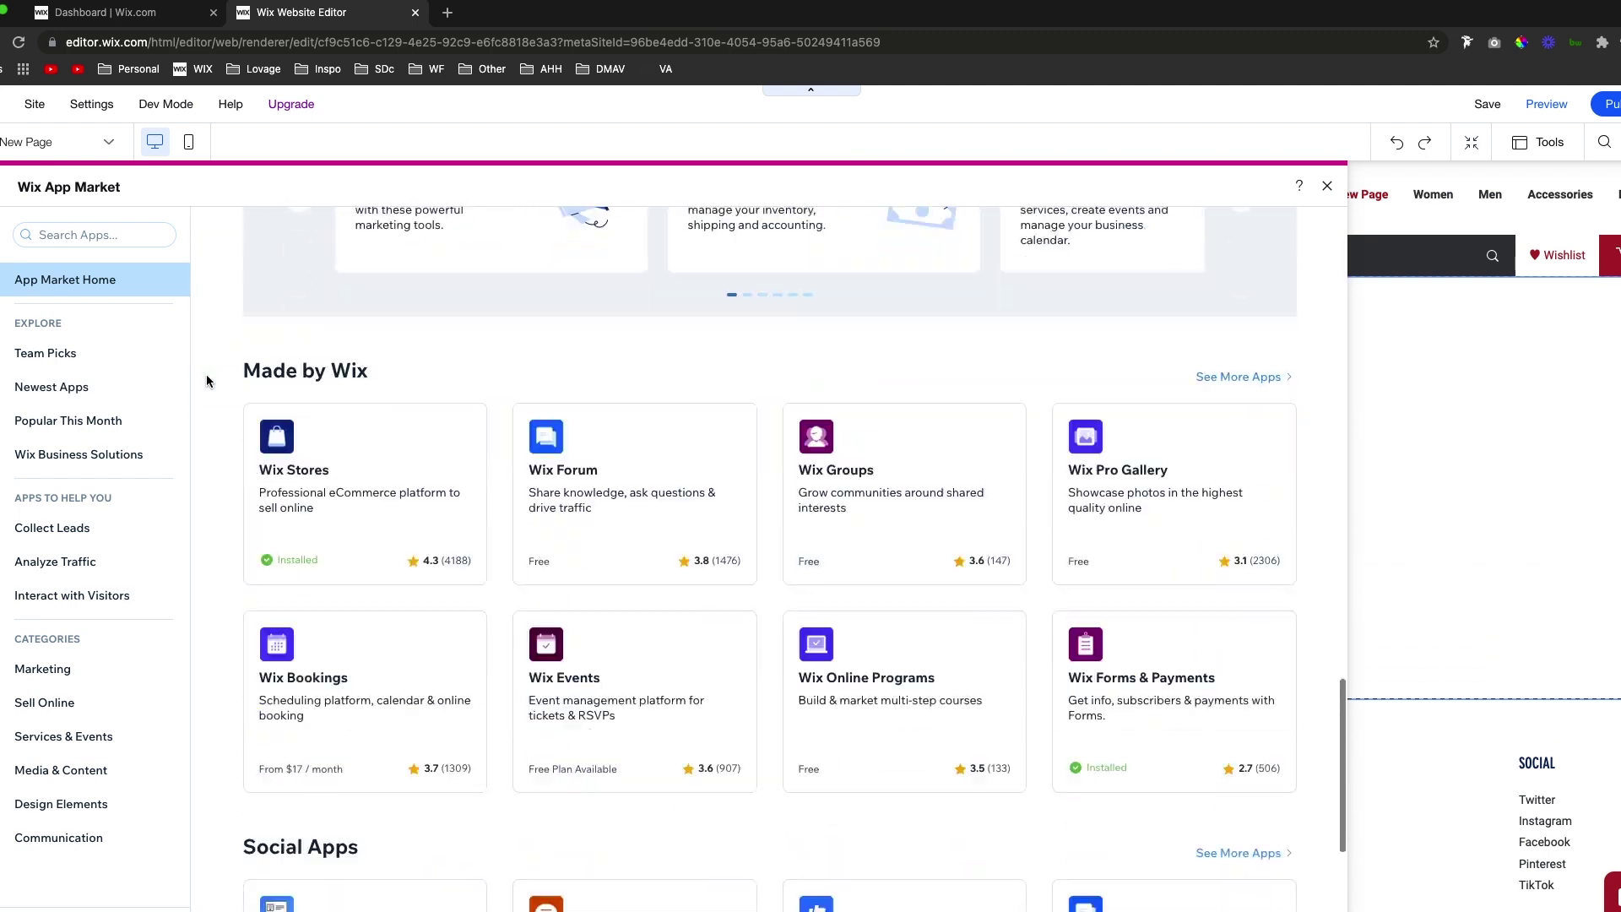
{"action": "left_click", "coordinate": [45, 353]}
{"action": "left_click", "coordinate": [52, 386]}
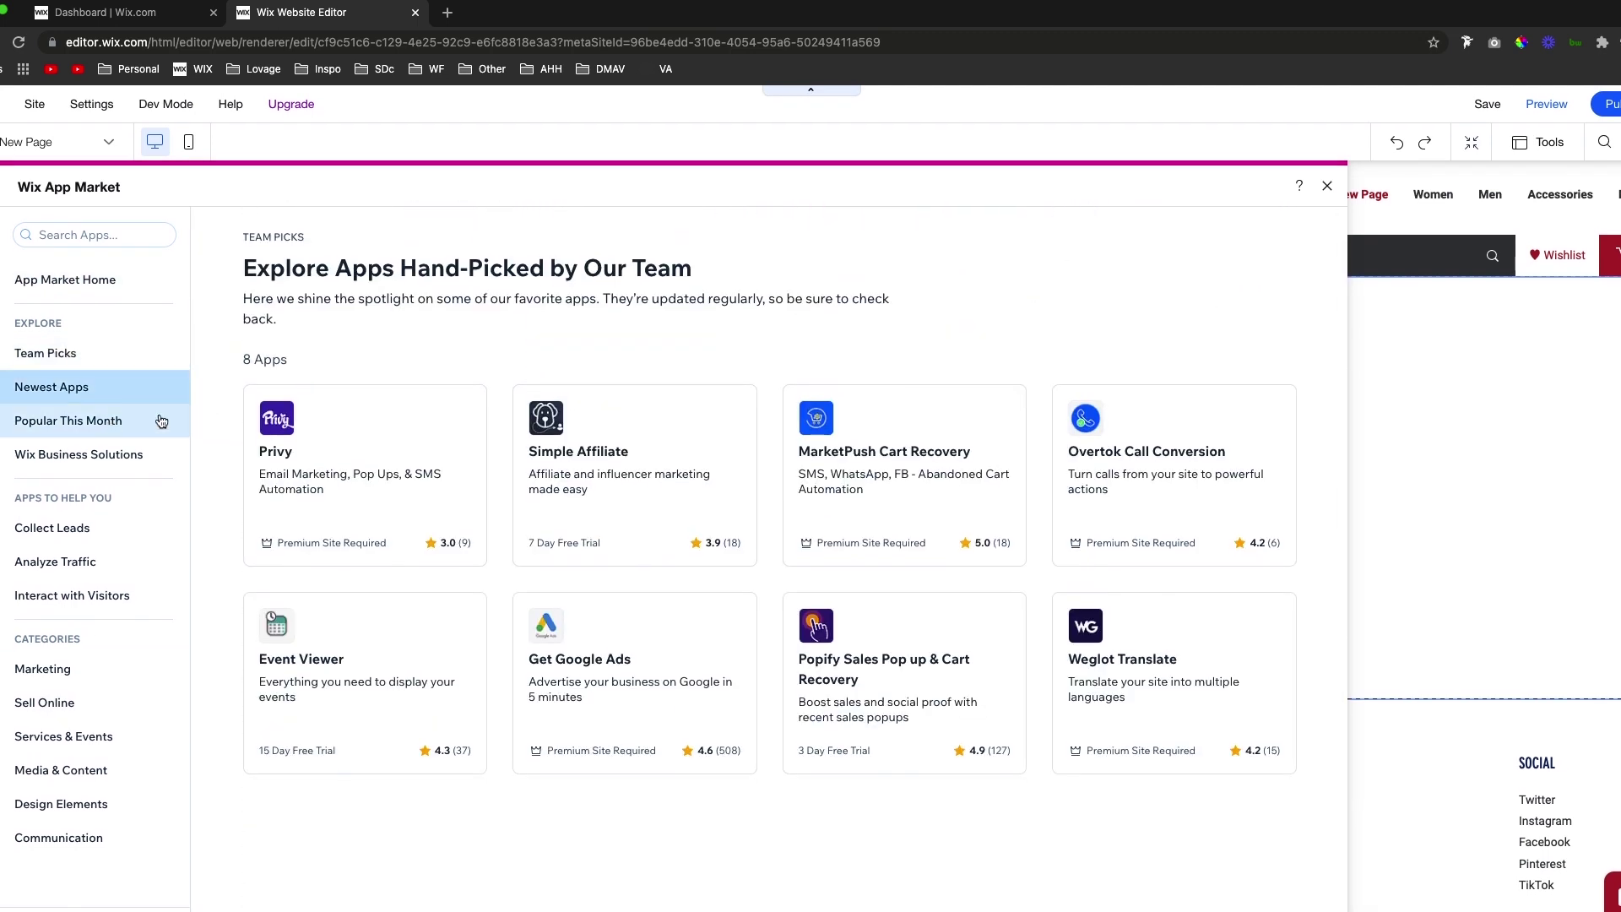
{"action": "scroll", "coordinate": [203, 416], "scroll_direction": "down", "scroll_amount": 10}
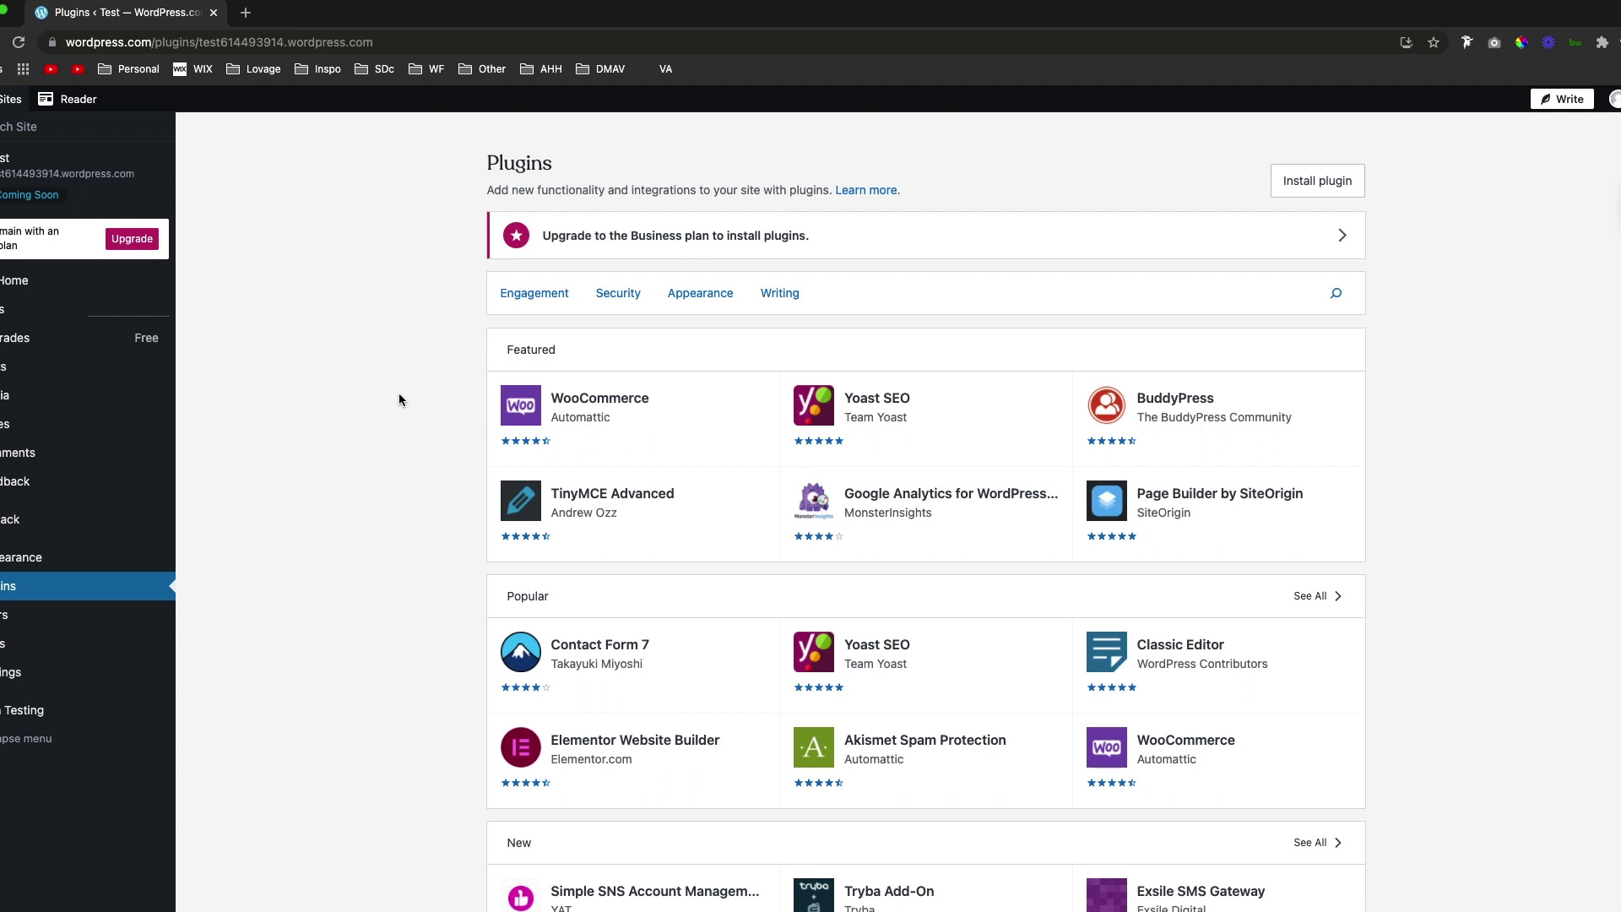
Switch to the WordPress.com Plugins page and look through the full list of popular plugins
{"action": "scroll", "coordinate": [398, 394], "scroll_direction": "down", "scroll_amount": 2}
{"action": "scroll", "coordinate": [402, 394], "scroll_direction": "up", "scroll_amount": 2}
{"action": "scroll", "coordinate": [1440, 499], "scroll_direction": "down", "scroll_amount": 9}
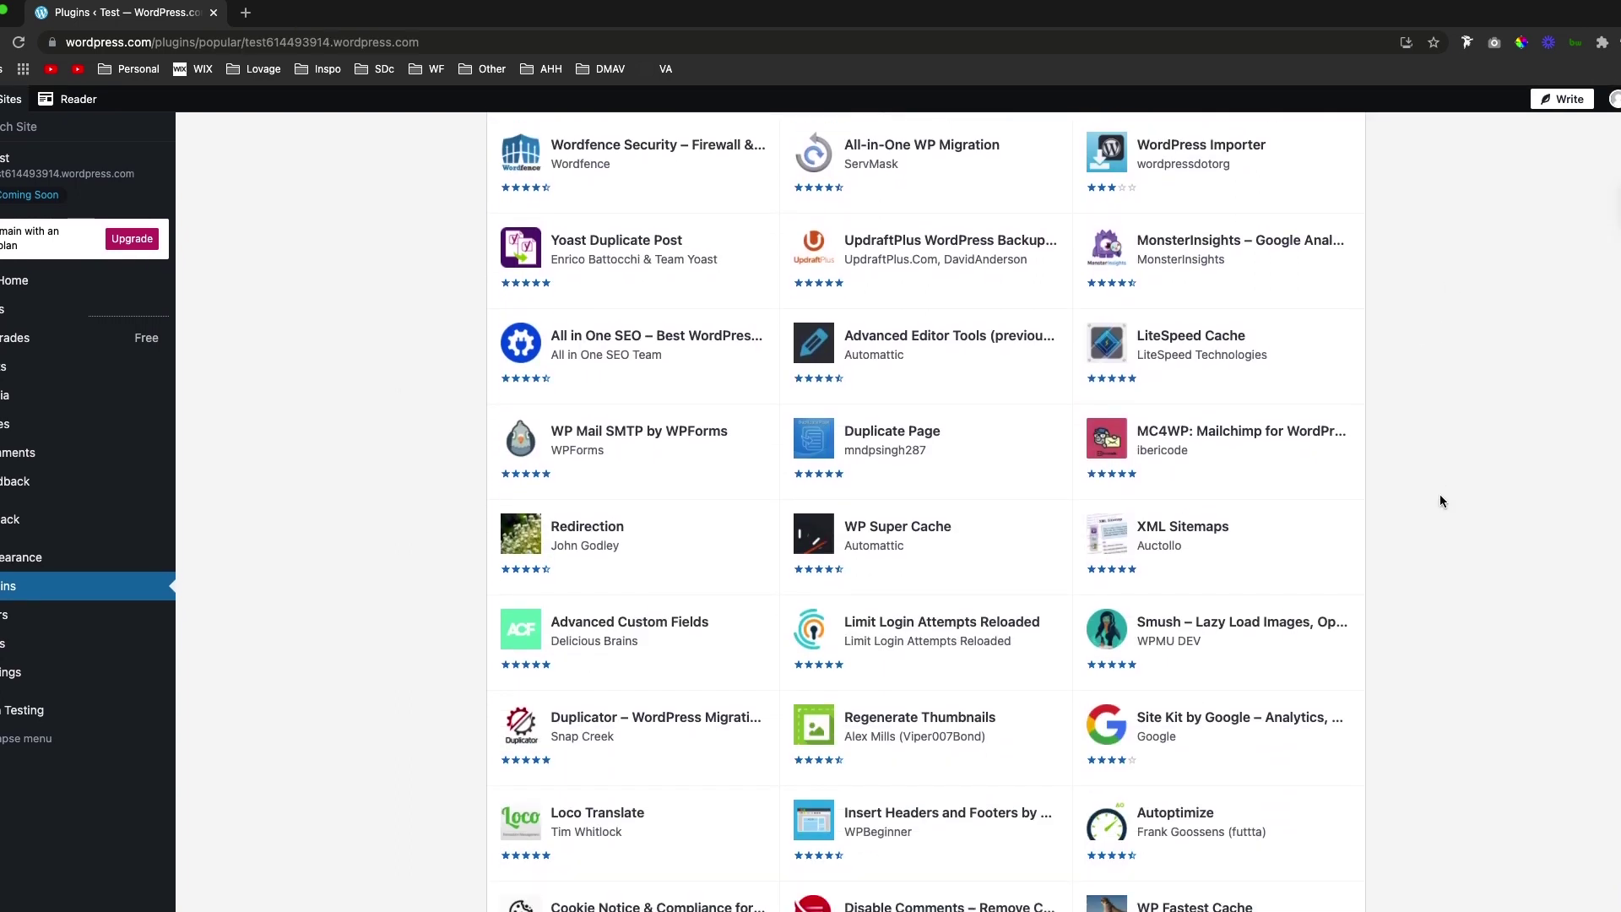
{"action": "scroll", "coordinate": [1441, 500], "scroll_direction": "down", "scroll_amount": 10}
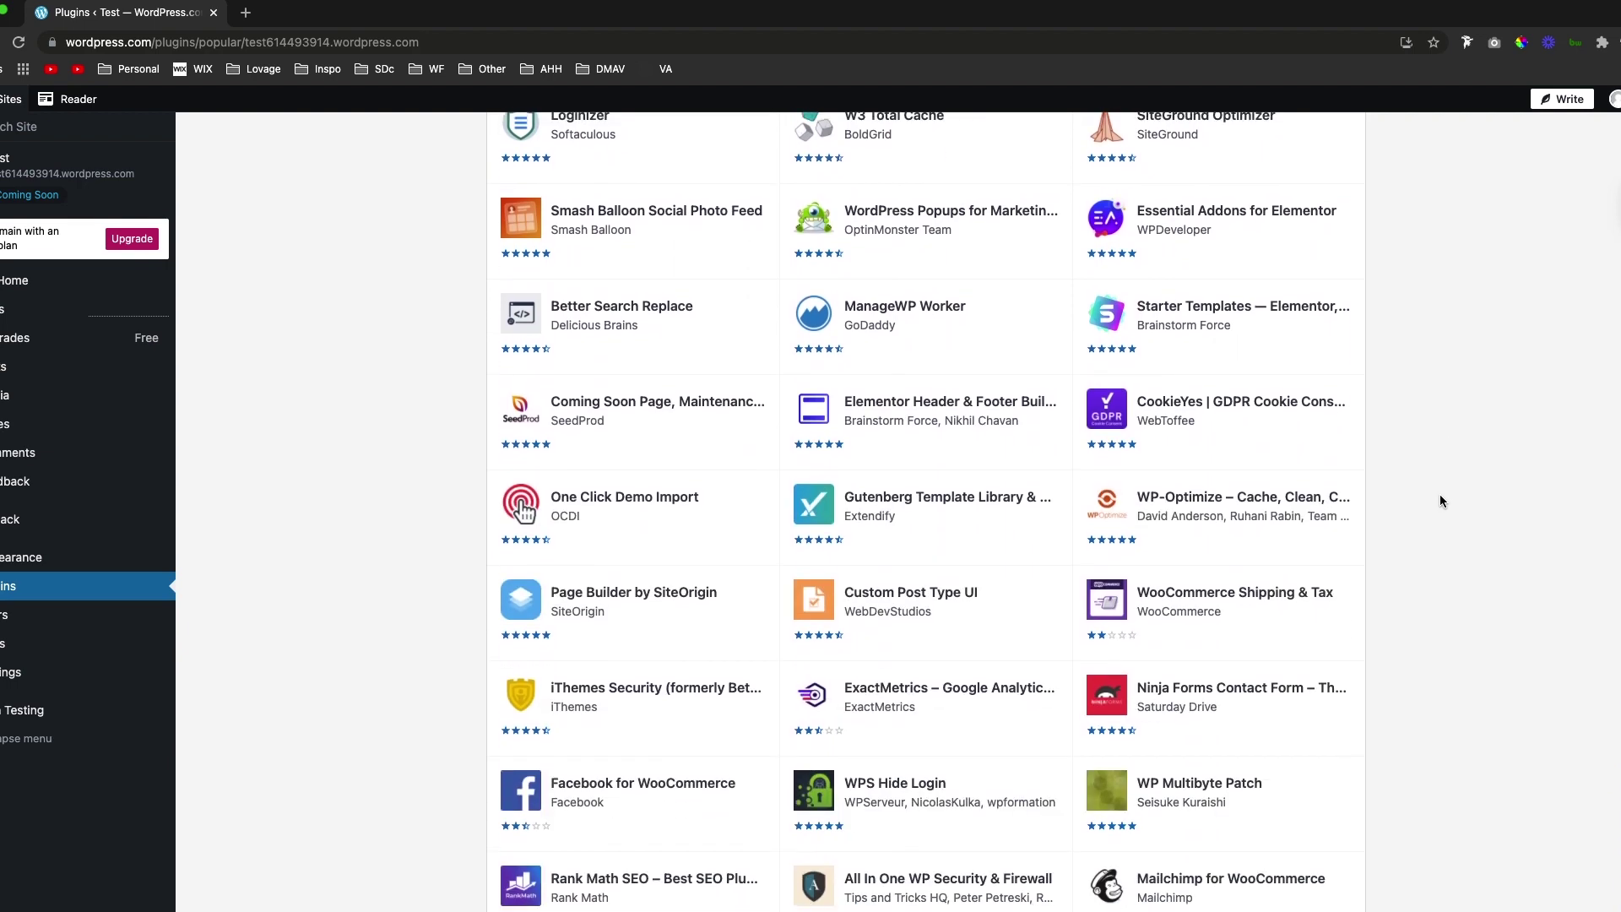
{"action": "scroll", "coordinate": [1441, 501], "scroll_direction": "down", "scroll_amount": 16}
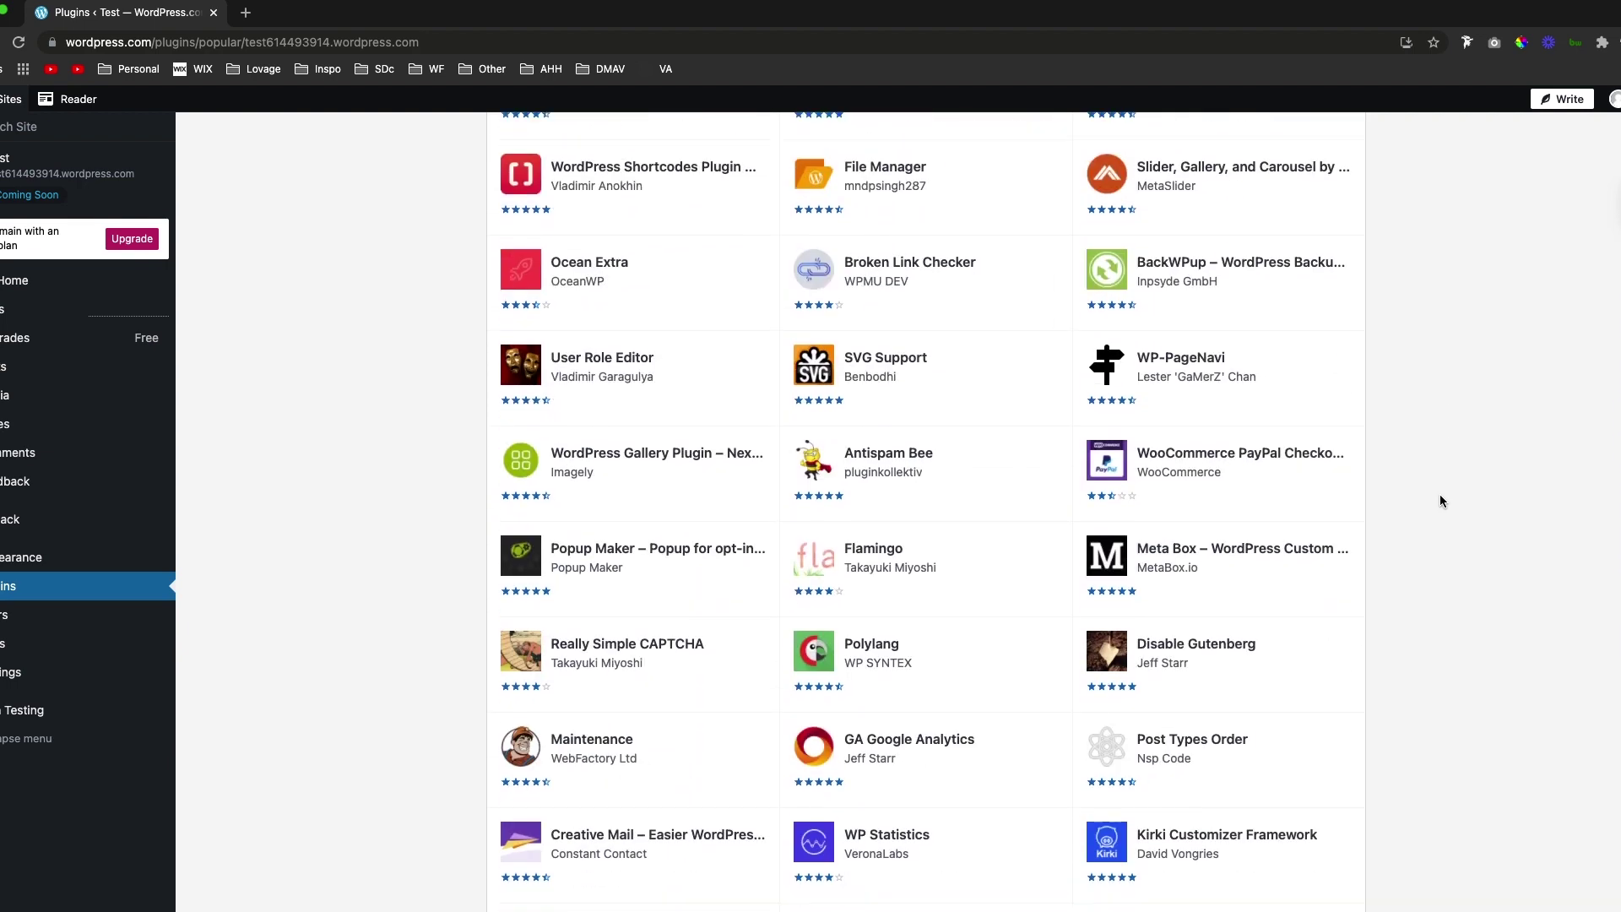
{"action": "scroll", "coordinate": [1440, 500], "scroll_direction": "down", "scroll_amount": 19}
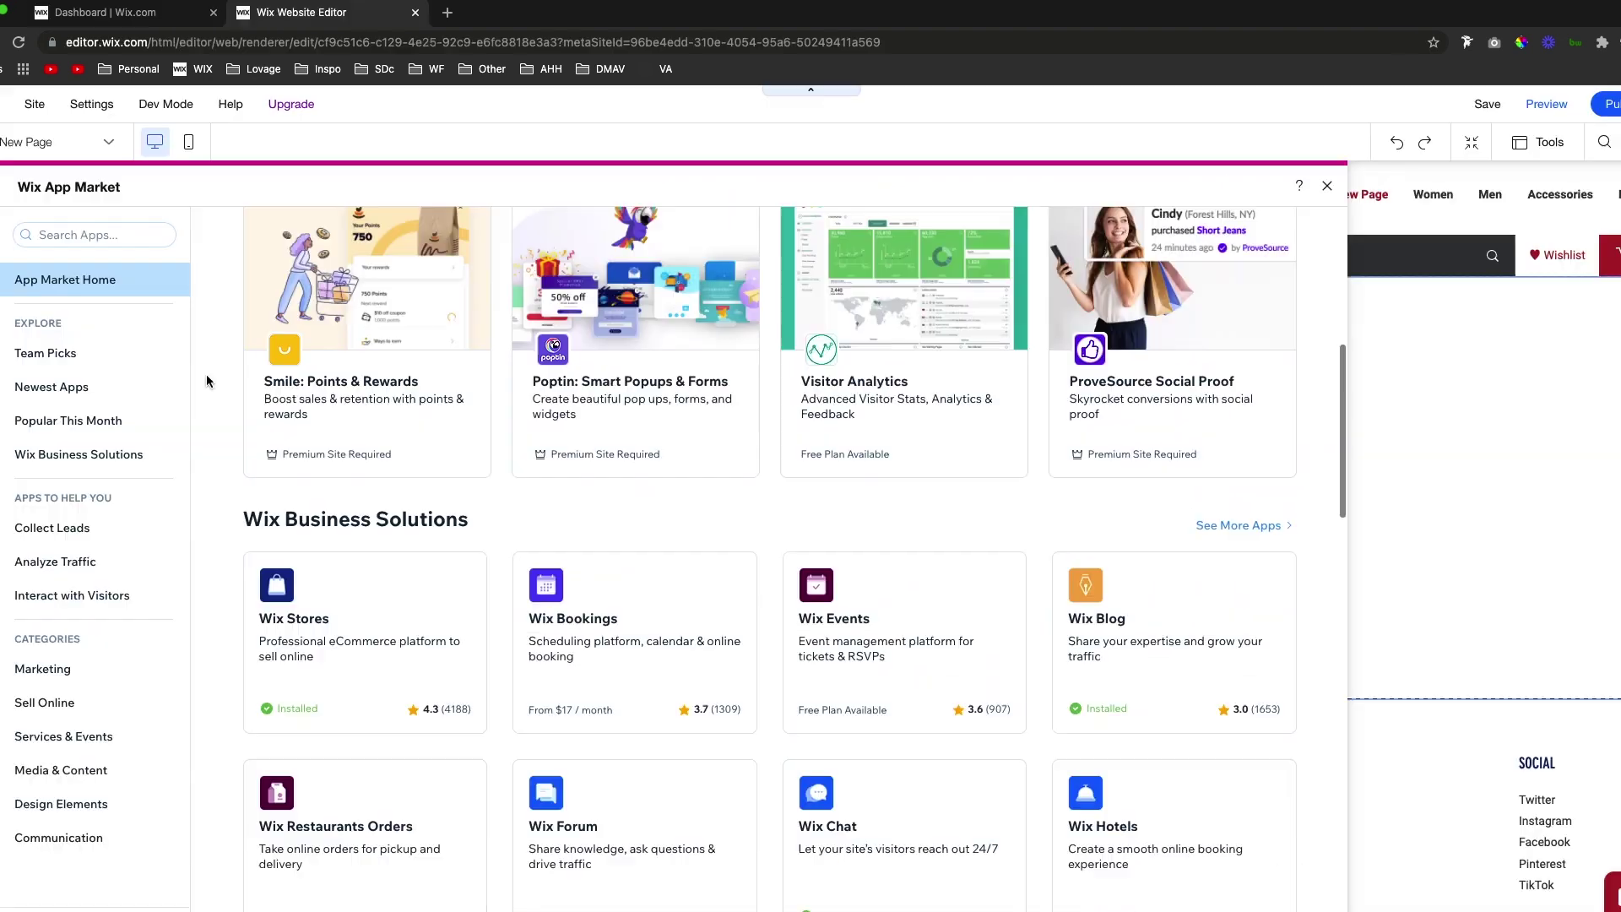
Return to the Wix App Market and look through its home sections, Team Picks, Newest Apps and Popular This Month
{"action": "scroll", "coordinate": [206, 381], "scroll_direction": "down", "scroll_amount": 12}
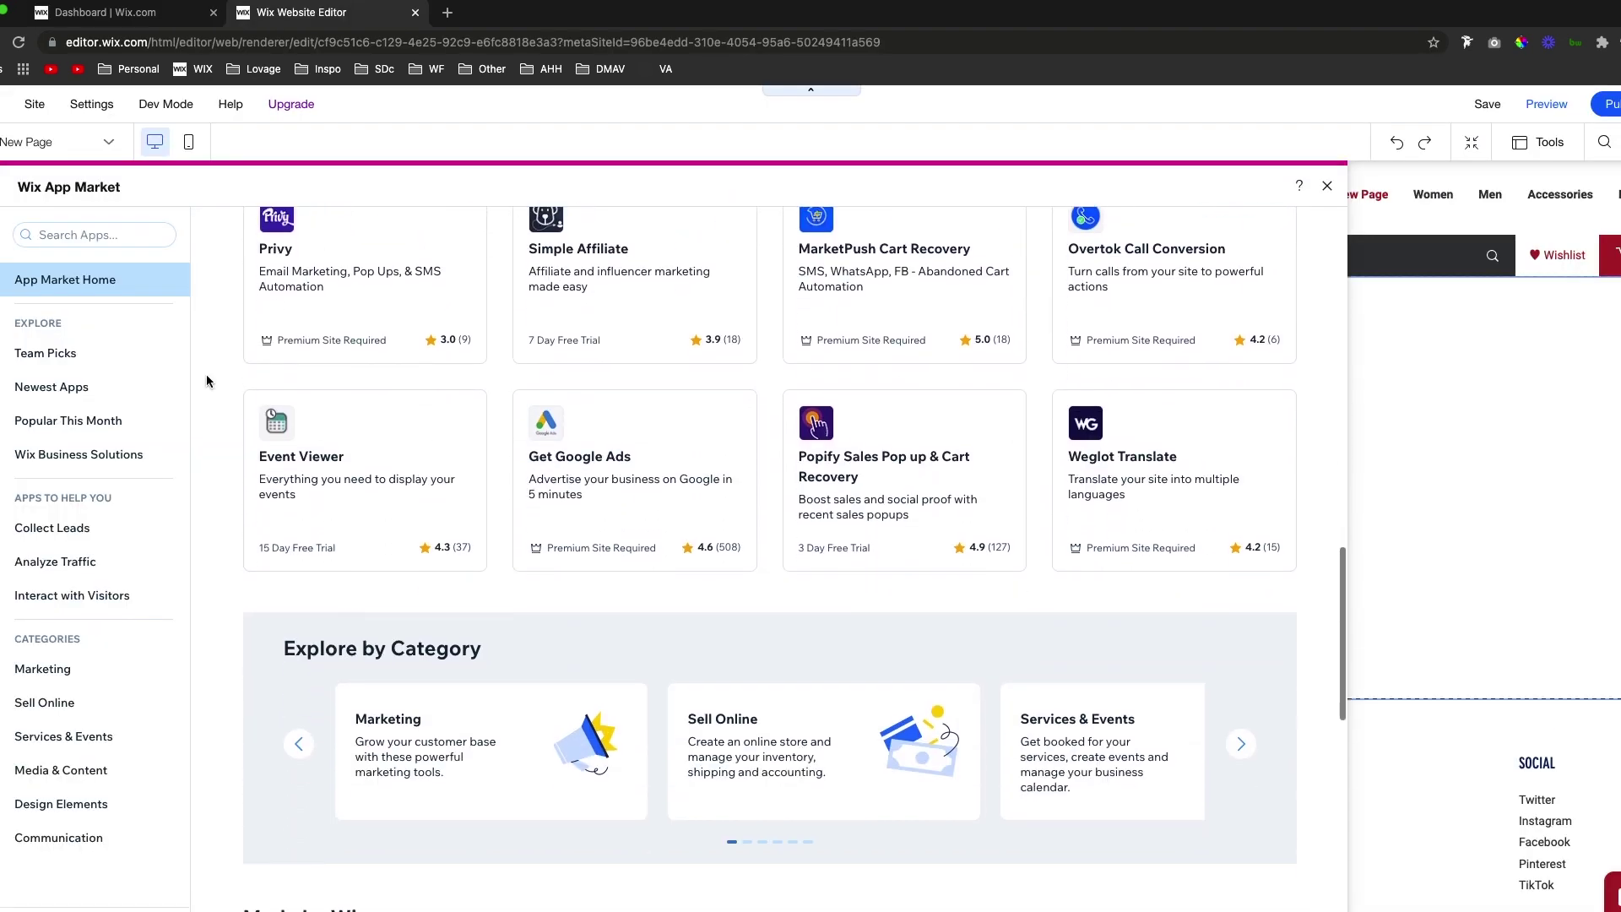
{"action": "scroll", "coordinate": [207, 377], "scroll_direction": "down", "scroll_amount": 5}
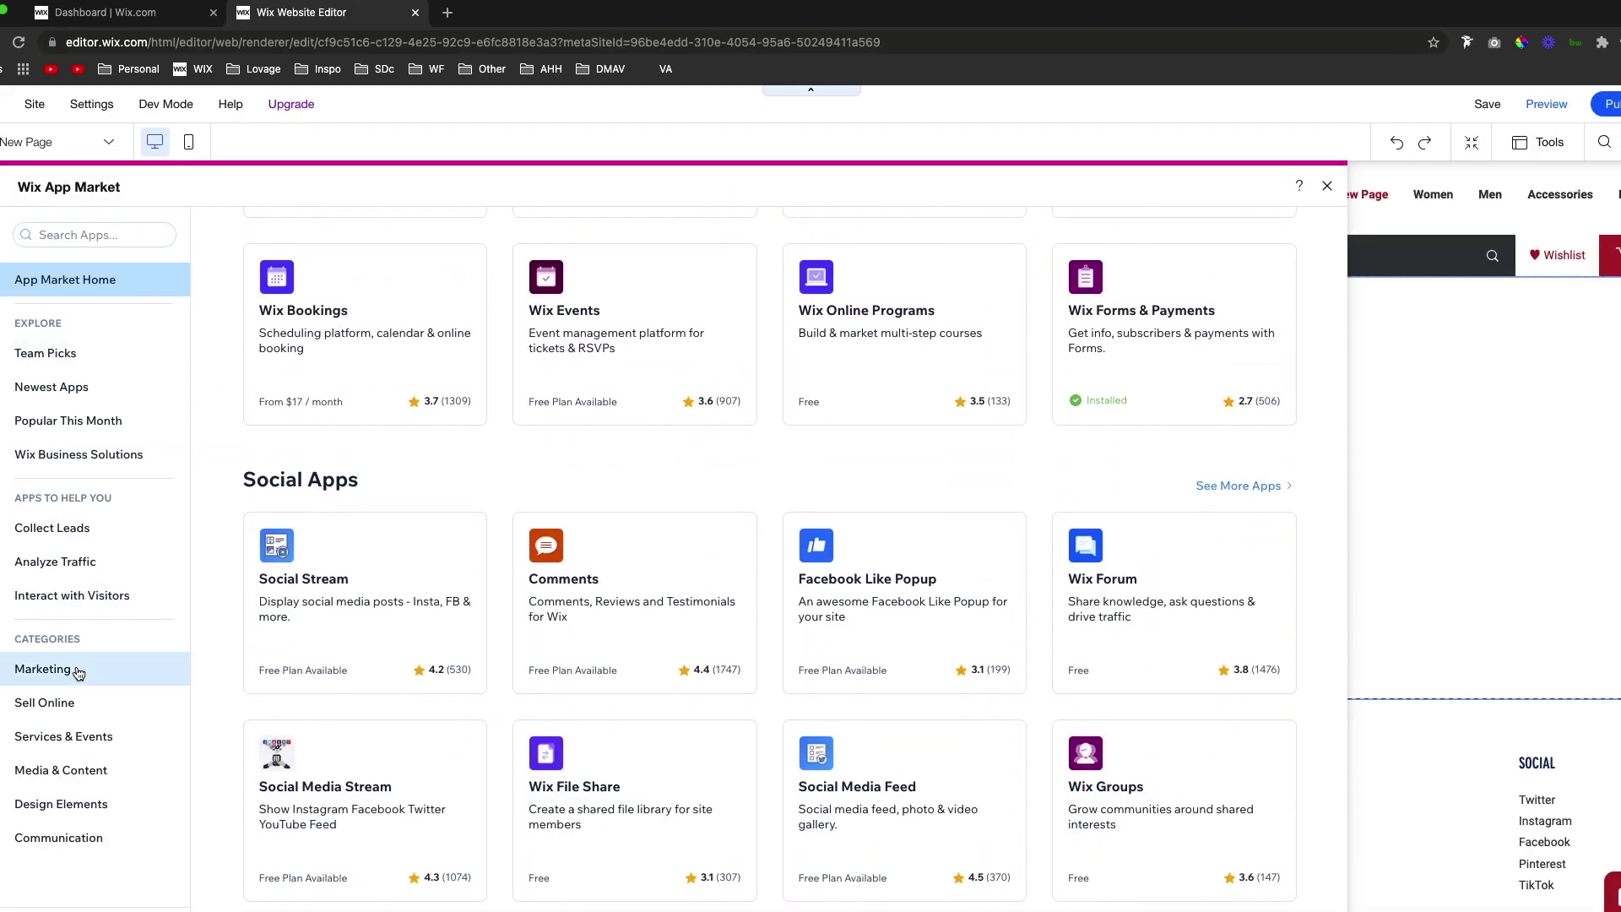
{"action": "left_click", "coordinate": [75, 355]}
{"action": "left_click", "coordinate": [127, 387]}
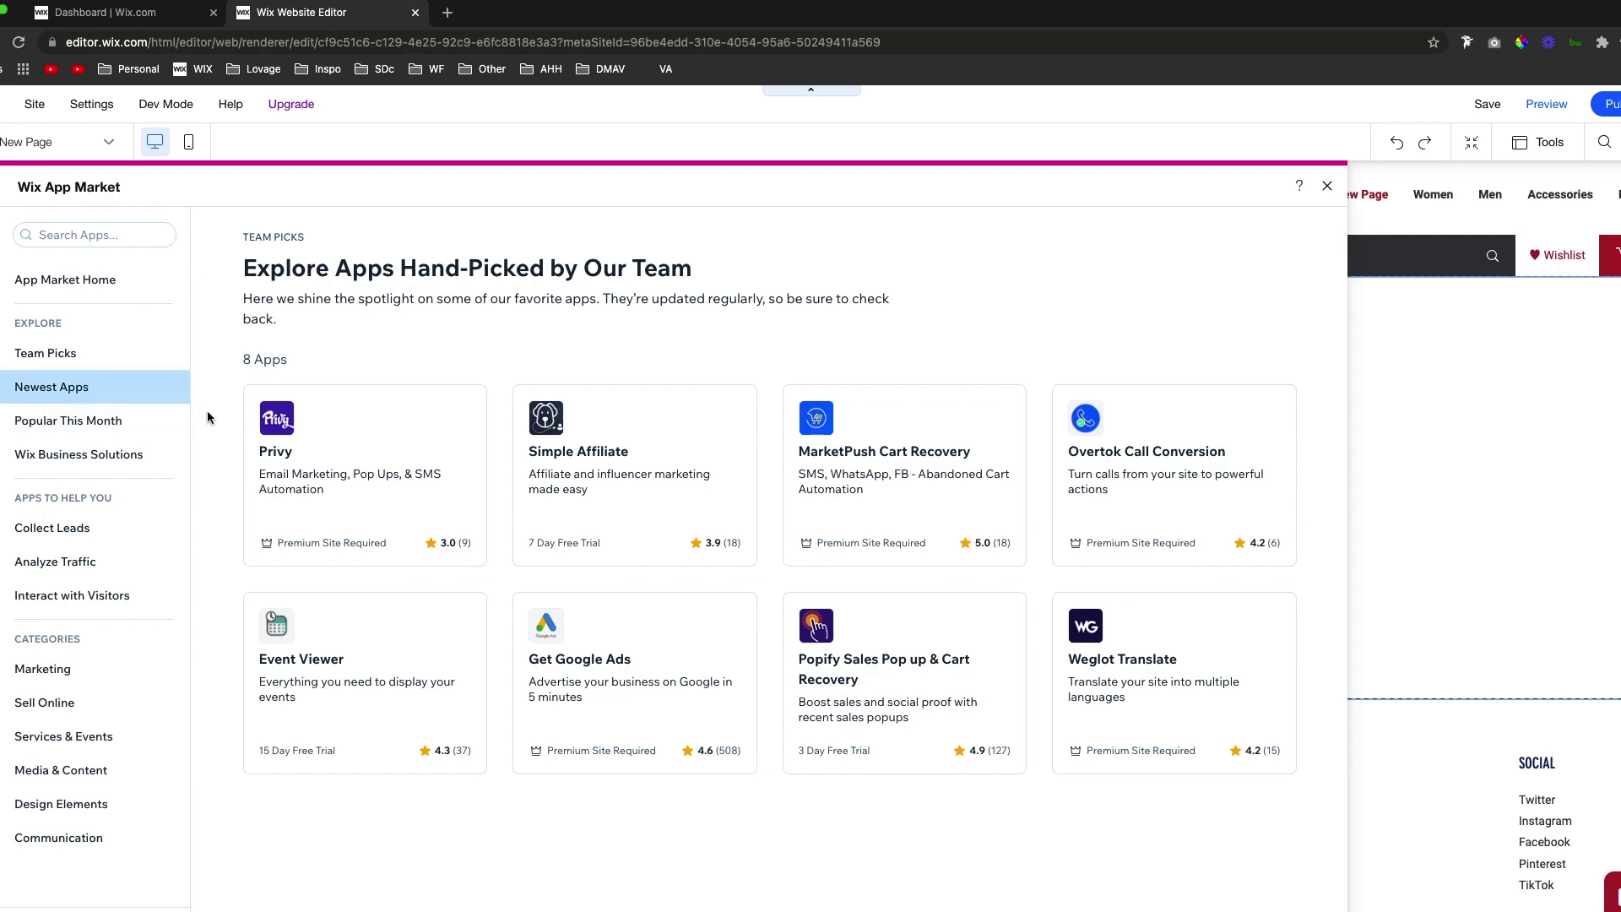
{"action": "scroll", "coordinate": [207, 416], "scroll_direction": "down", "scroll_amount": 3}
{"action": "scroll", "coordinate": [209, 418], "scroll_direction": "down", "scroll_amount": 12}
{"action": "left_click", "coordinate": [127, 421]}
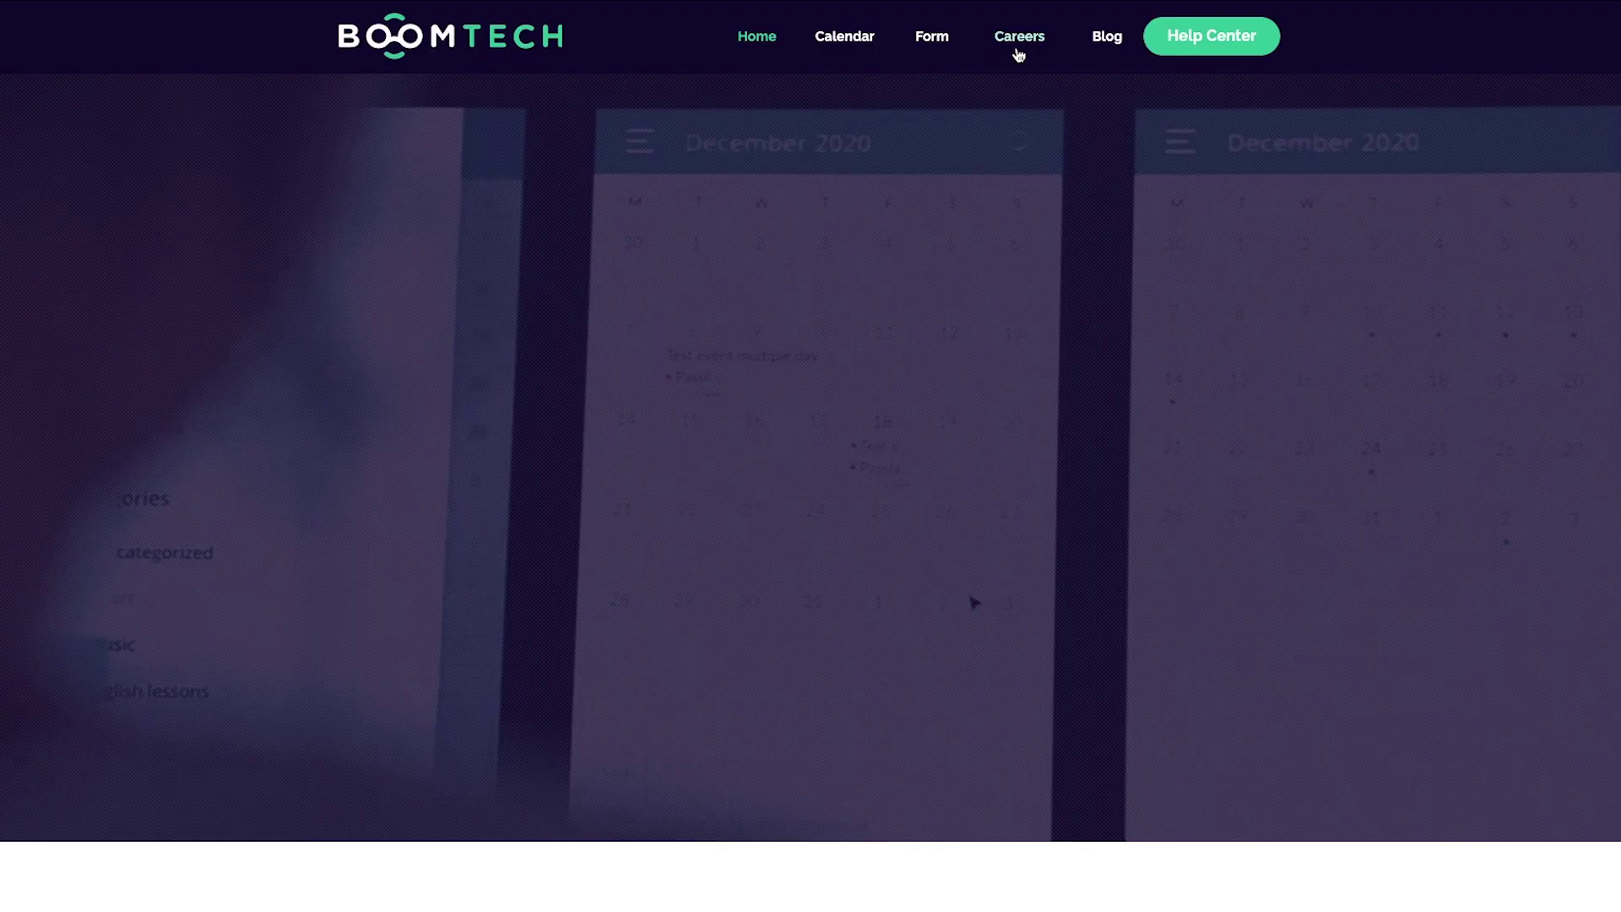
Examine the BoomTech home page's animated sections, including Who Are We, Our Values and Find Us On
{"action": "scroll", "coordinate": [902, 350], "scroll_direction": "down", "scroll_amount": 4}
{"action": "scroll", "coordinate": [902, 349], "scroll_direction": "down", "scroll_amount": 20}
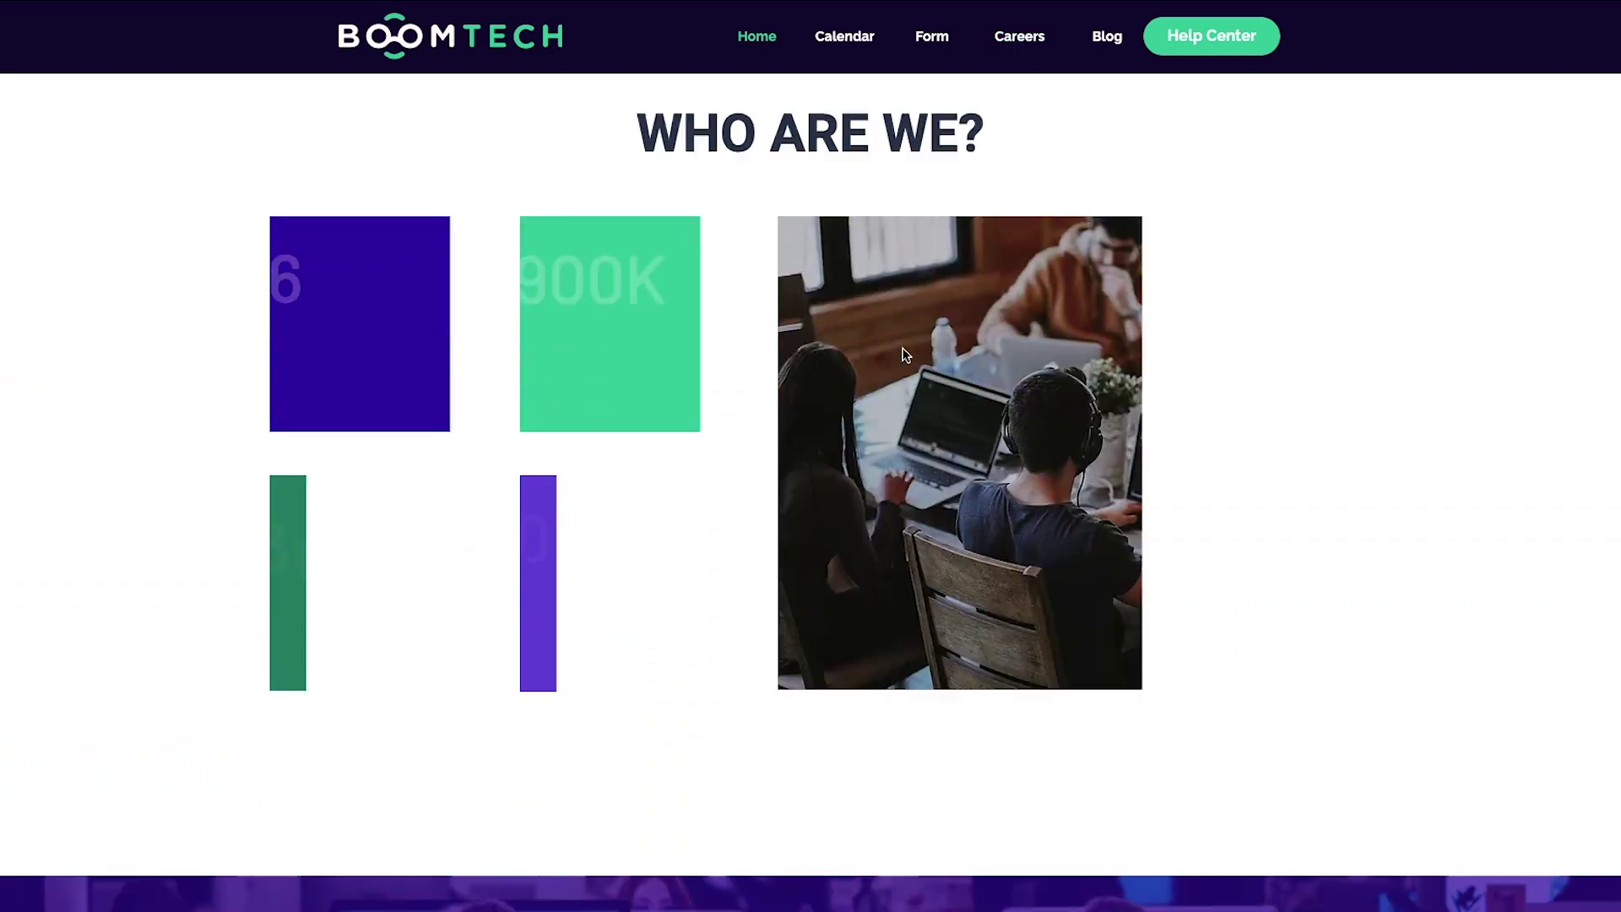
{"action": "scroll", "coordinate": [902, 350], "scroll_direction": "down", "scroll_amount": 12}
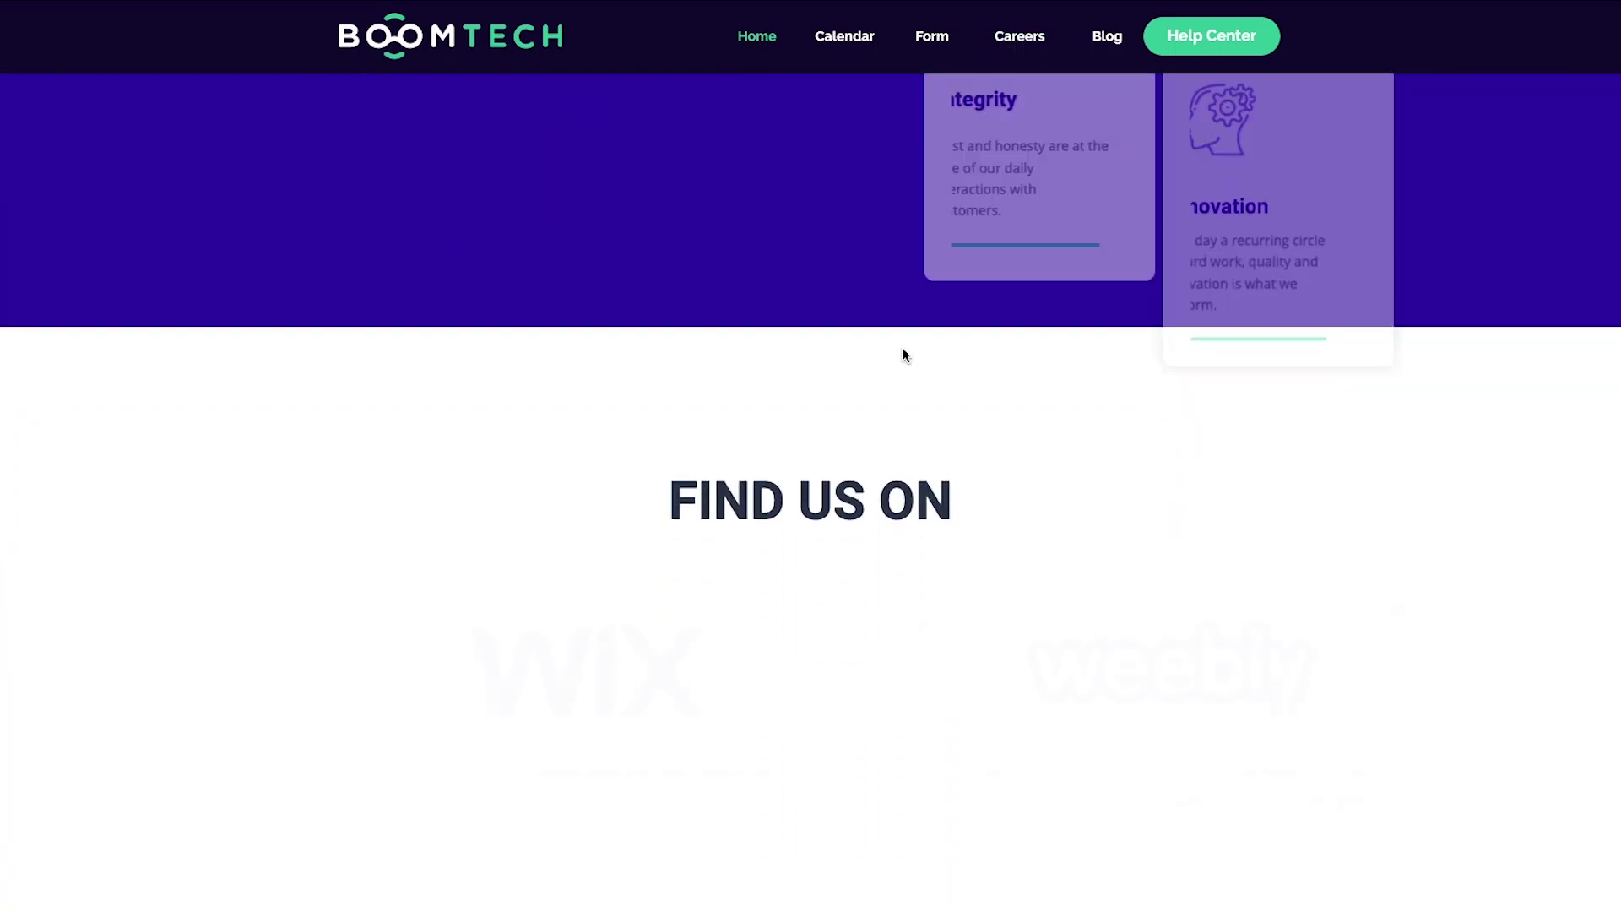
{"action": "scroll", "coordinate": [901, 349], "scroll_direction": "up", "scroll_amount": 8}
{"action": "scroll", "coordinate": [902, 350], "scroll_direction": "up", "scroll_amount": 3}
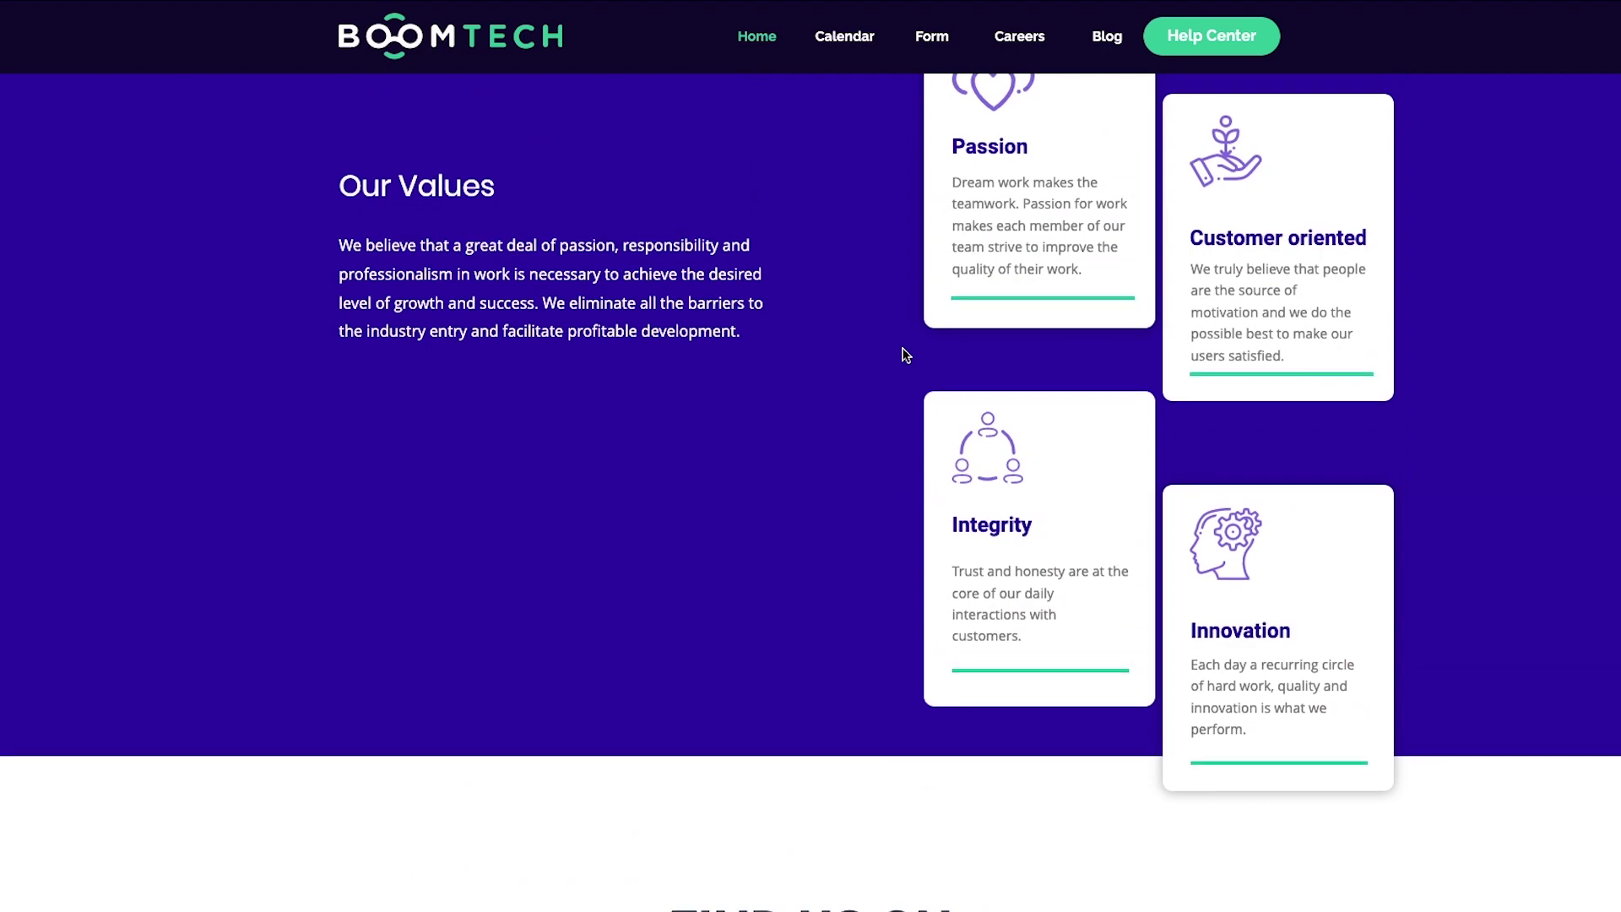
{"action": "scroll", "coordinate": [901, 350], "scroll_direction": "down", "scroll_amount": 20}
{"action": "scroll", "coordinate": [904, 355], "scroll_direction": "down", "scroll_amount": 12}
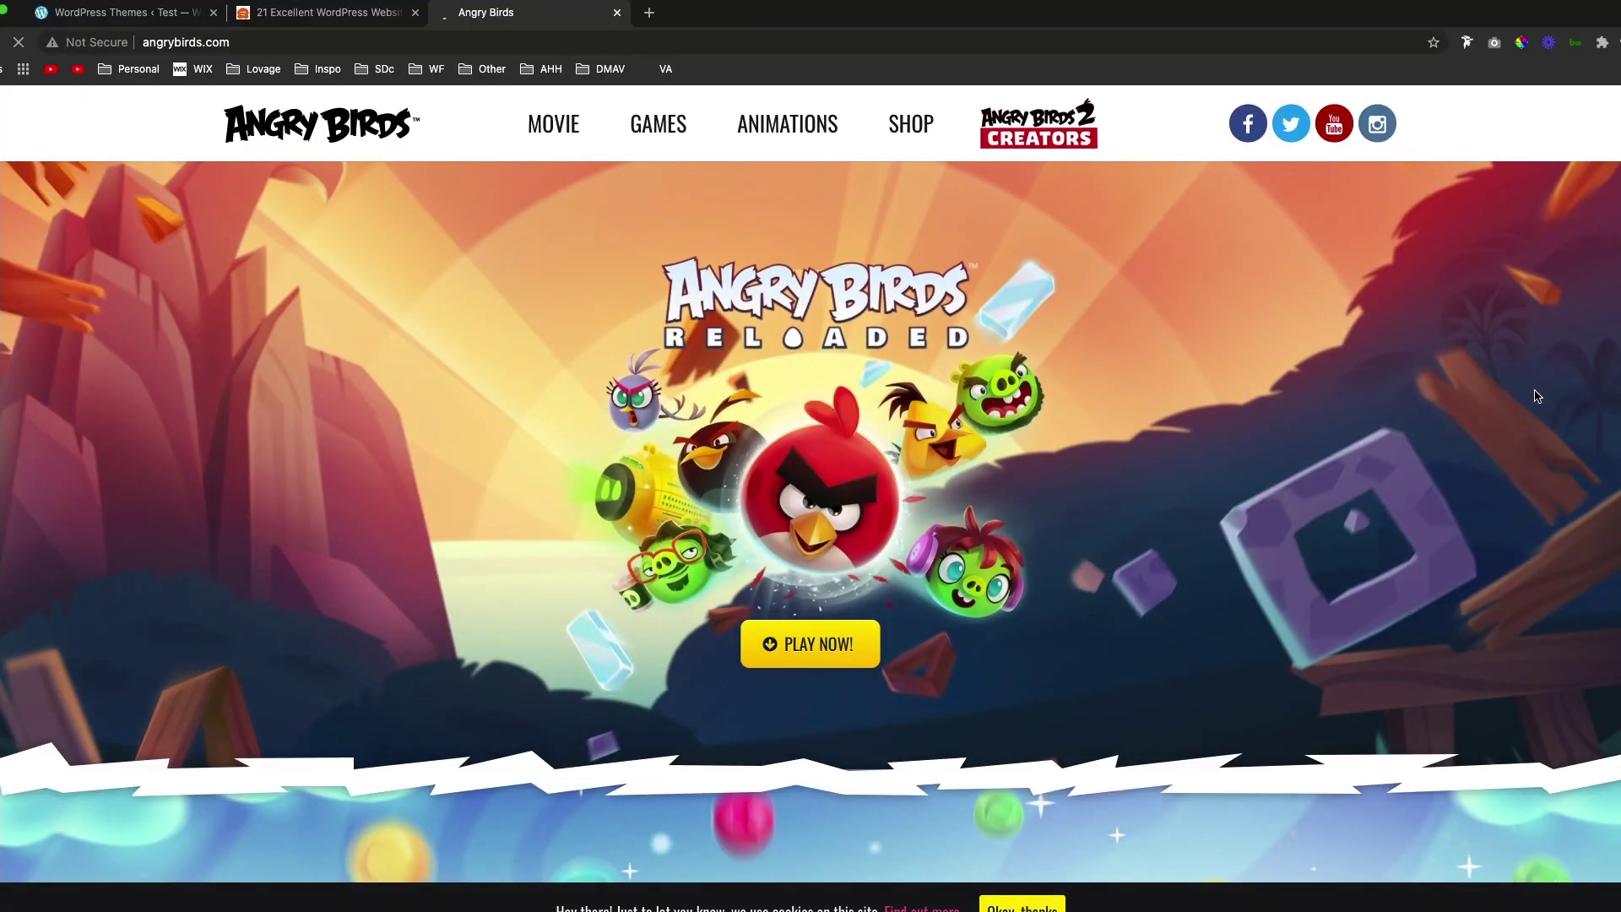
Look through the game sections of the Angry Birds home page as a WordPress website example
{"action": "scroll", "coordinate": [1536, 394], "scroll_direction": "down", "scroll_amount": 5}
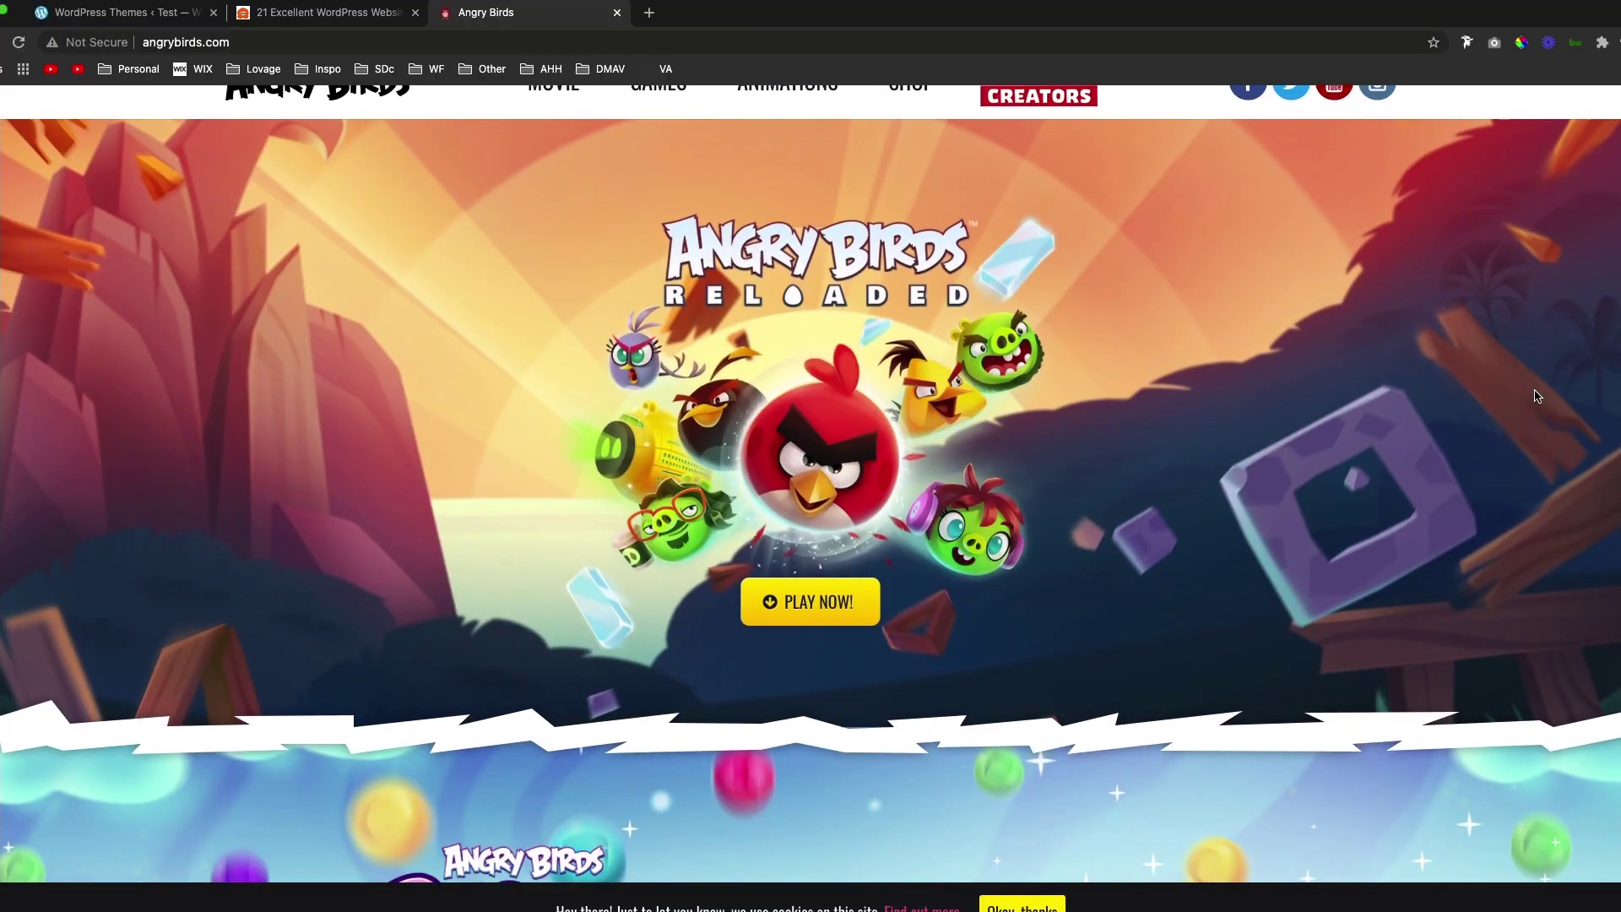
{"action": "scroll", "coordinate": [1535, 393], "scroll_direction": "down", "scroll_amount": 7}
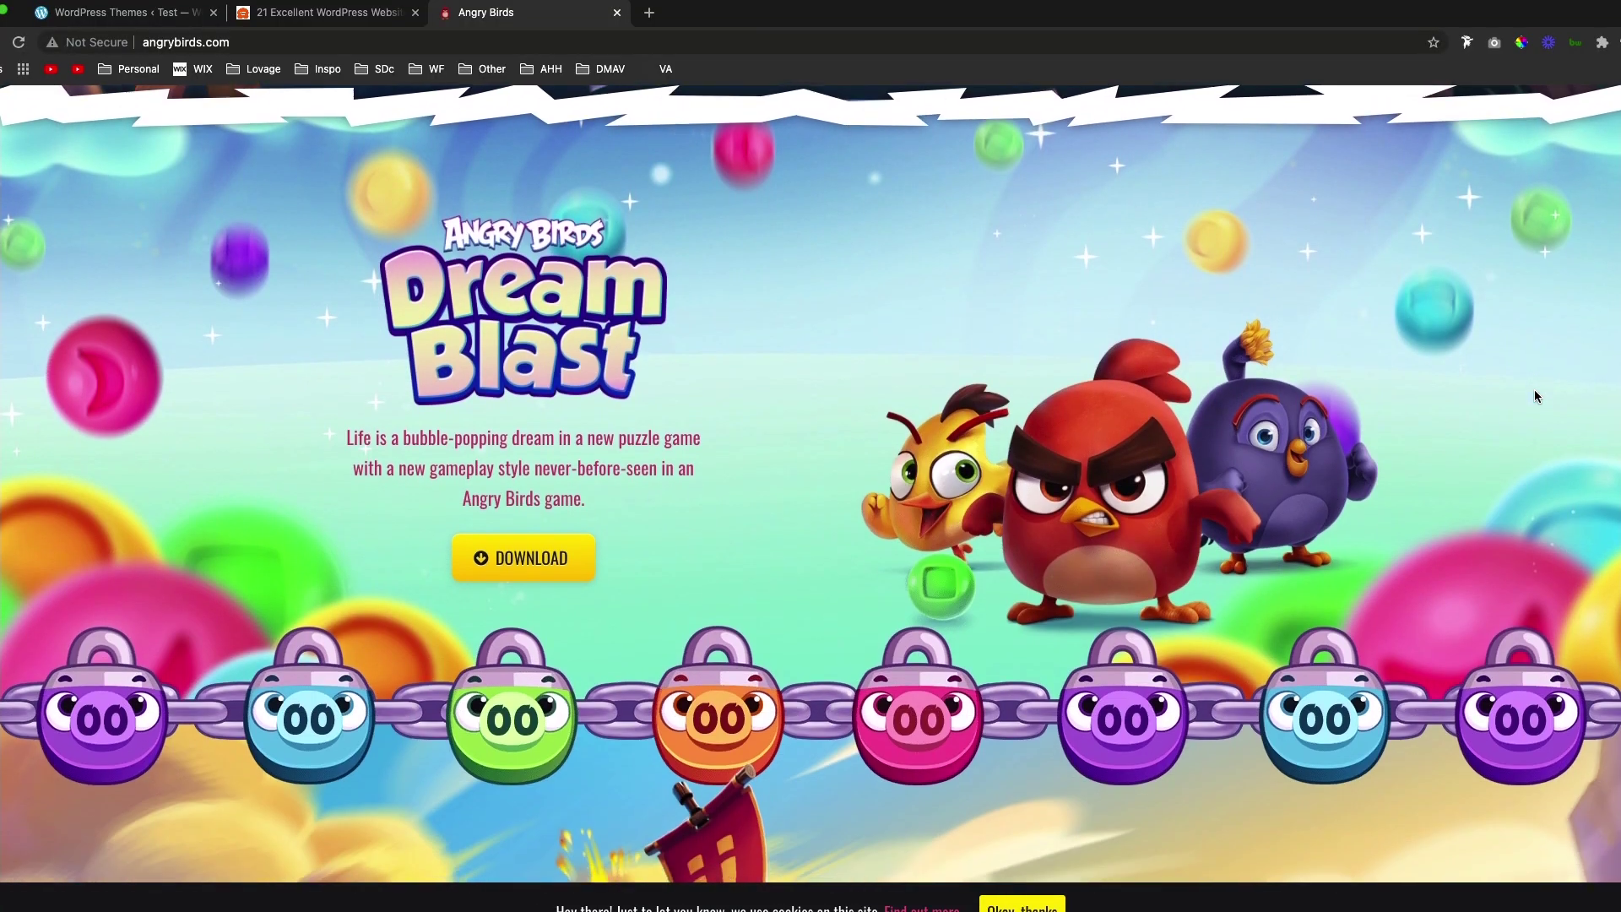
{"action": "scroll", "coordinate": [1535, 395], "scroll_direction": "down", "scroll_amount": 10}
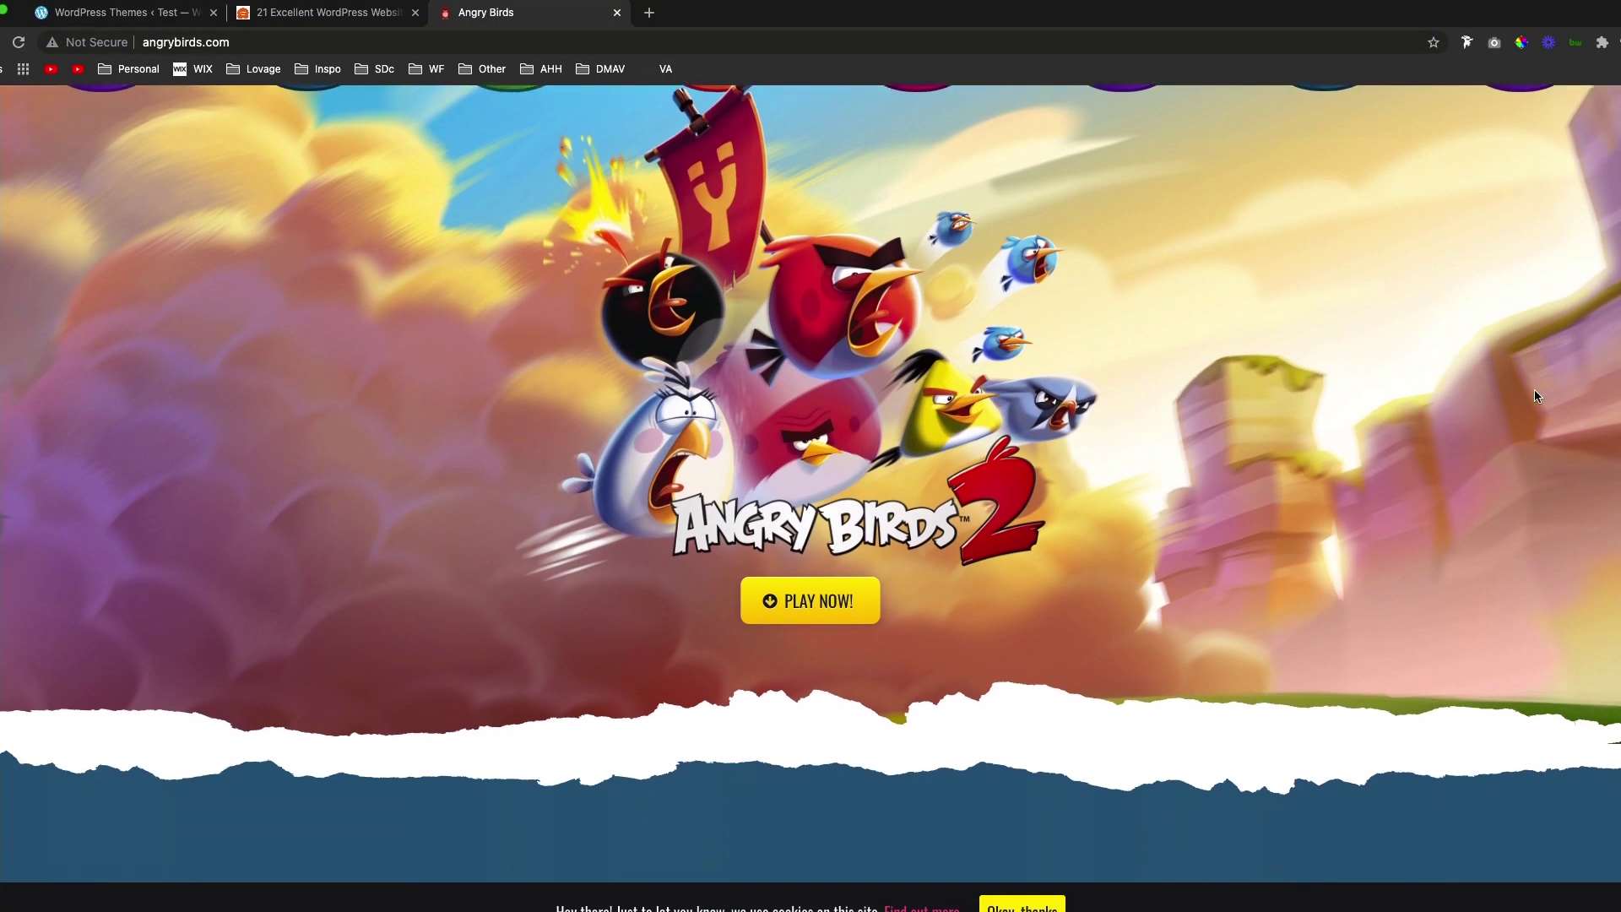
{"action": "scroll", "coordinate": [1537, 396], "scroll_direction": "down", "scroll_amount": 8}
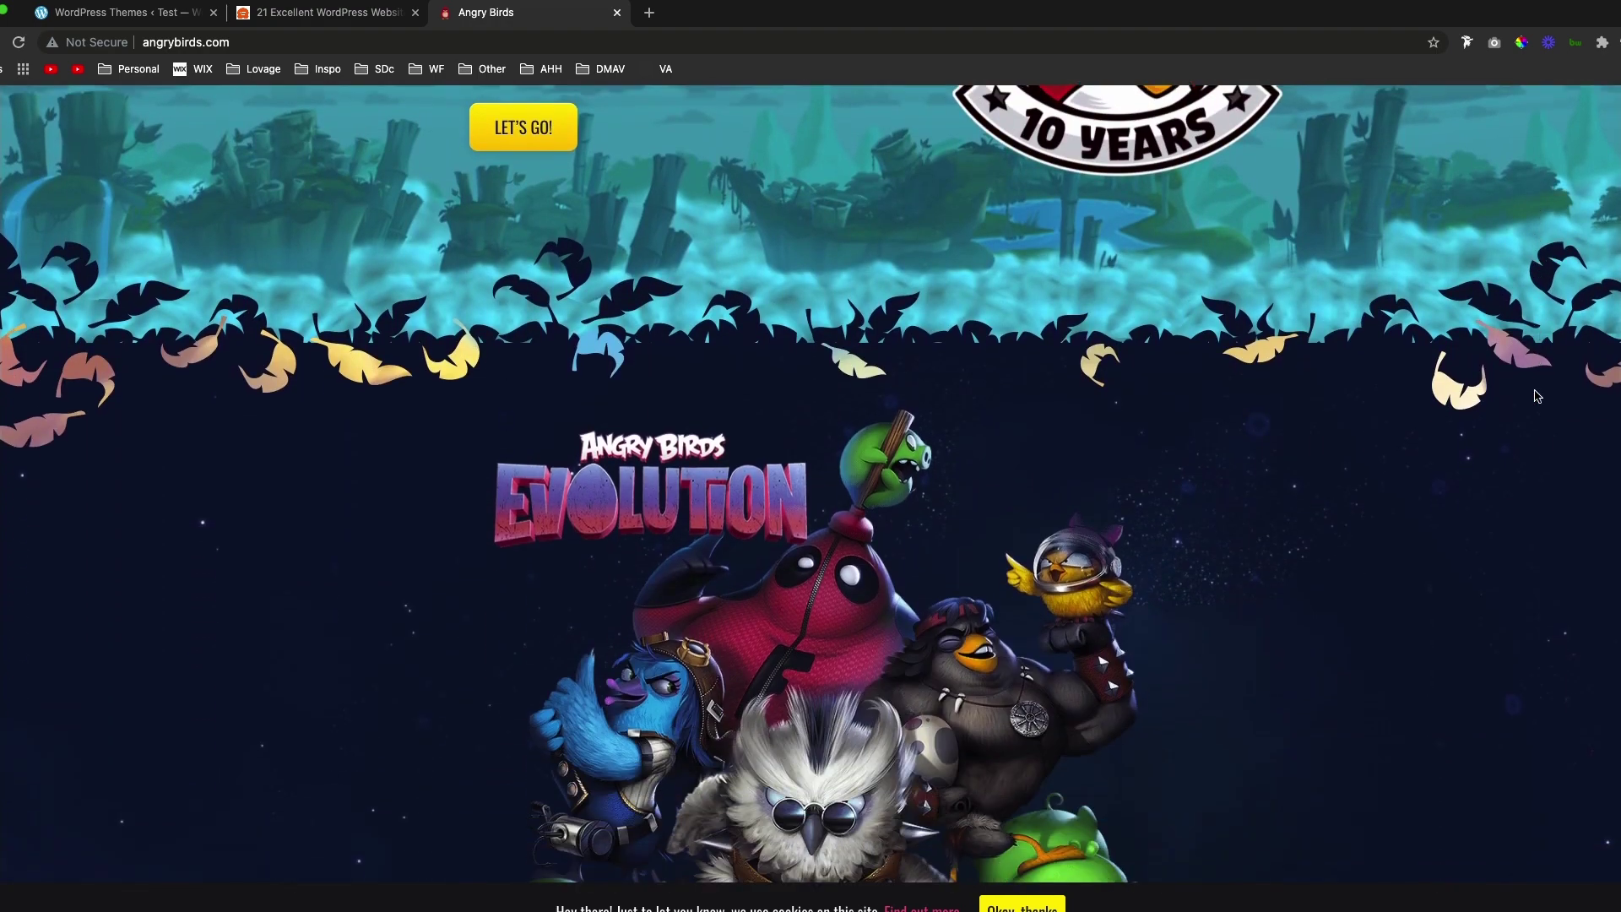
{"action": "scroll", "coordinate": [1535, 392], "scroll_direction": "down", "scroll_amount": 5}
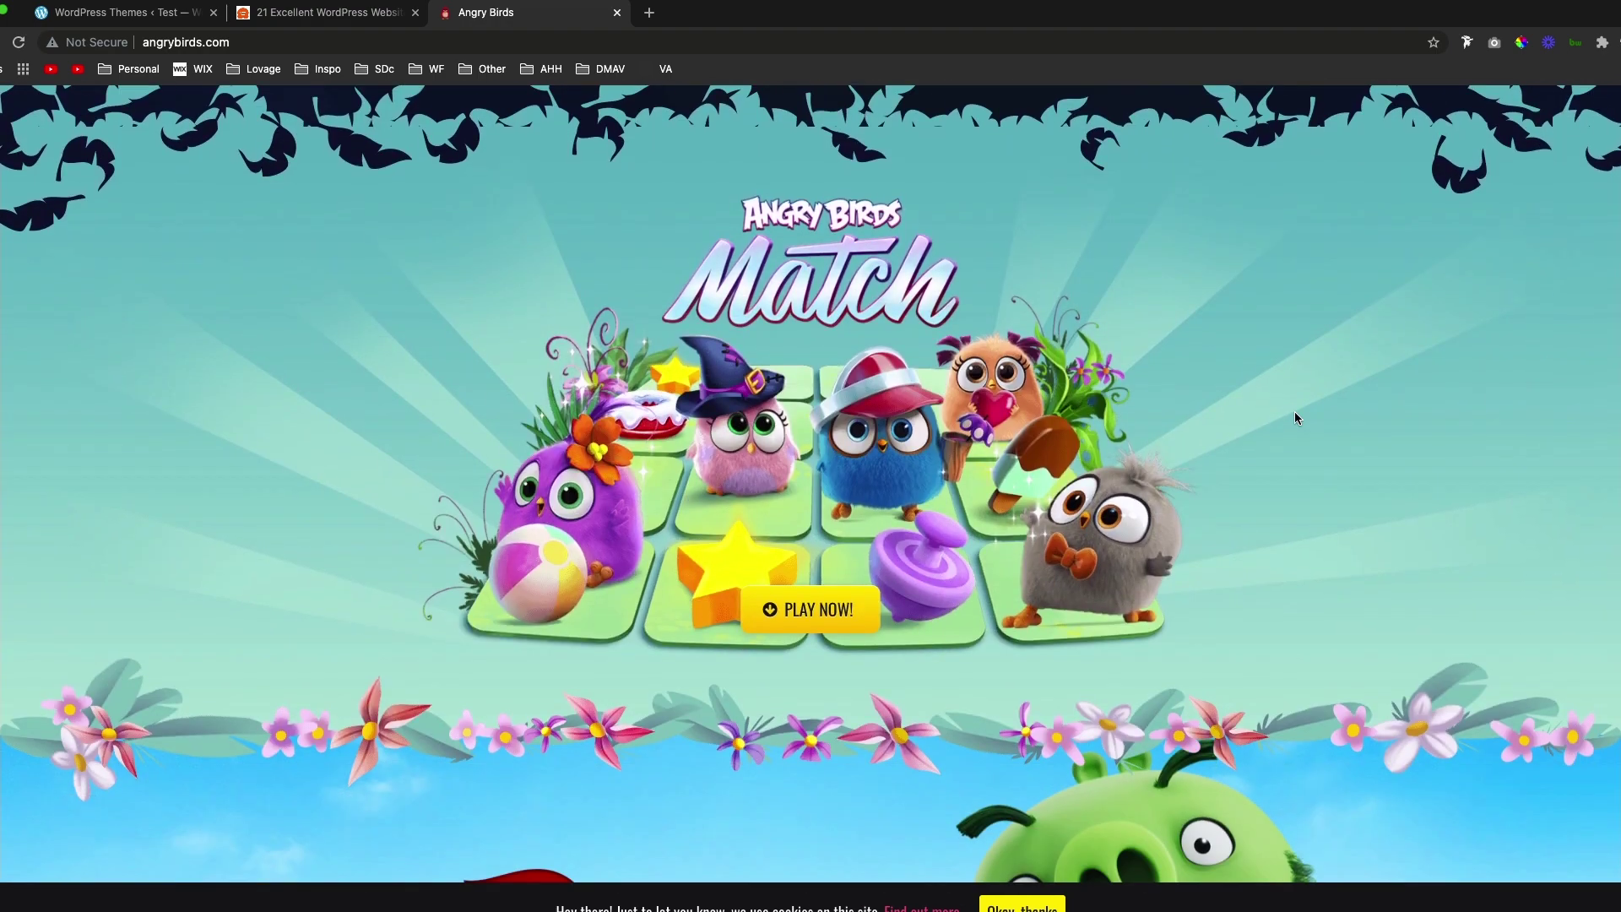
{"action": "scroll", "coordinate": [1285, 554], "scroll_direction": "down", "scroll_amount": 12}
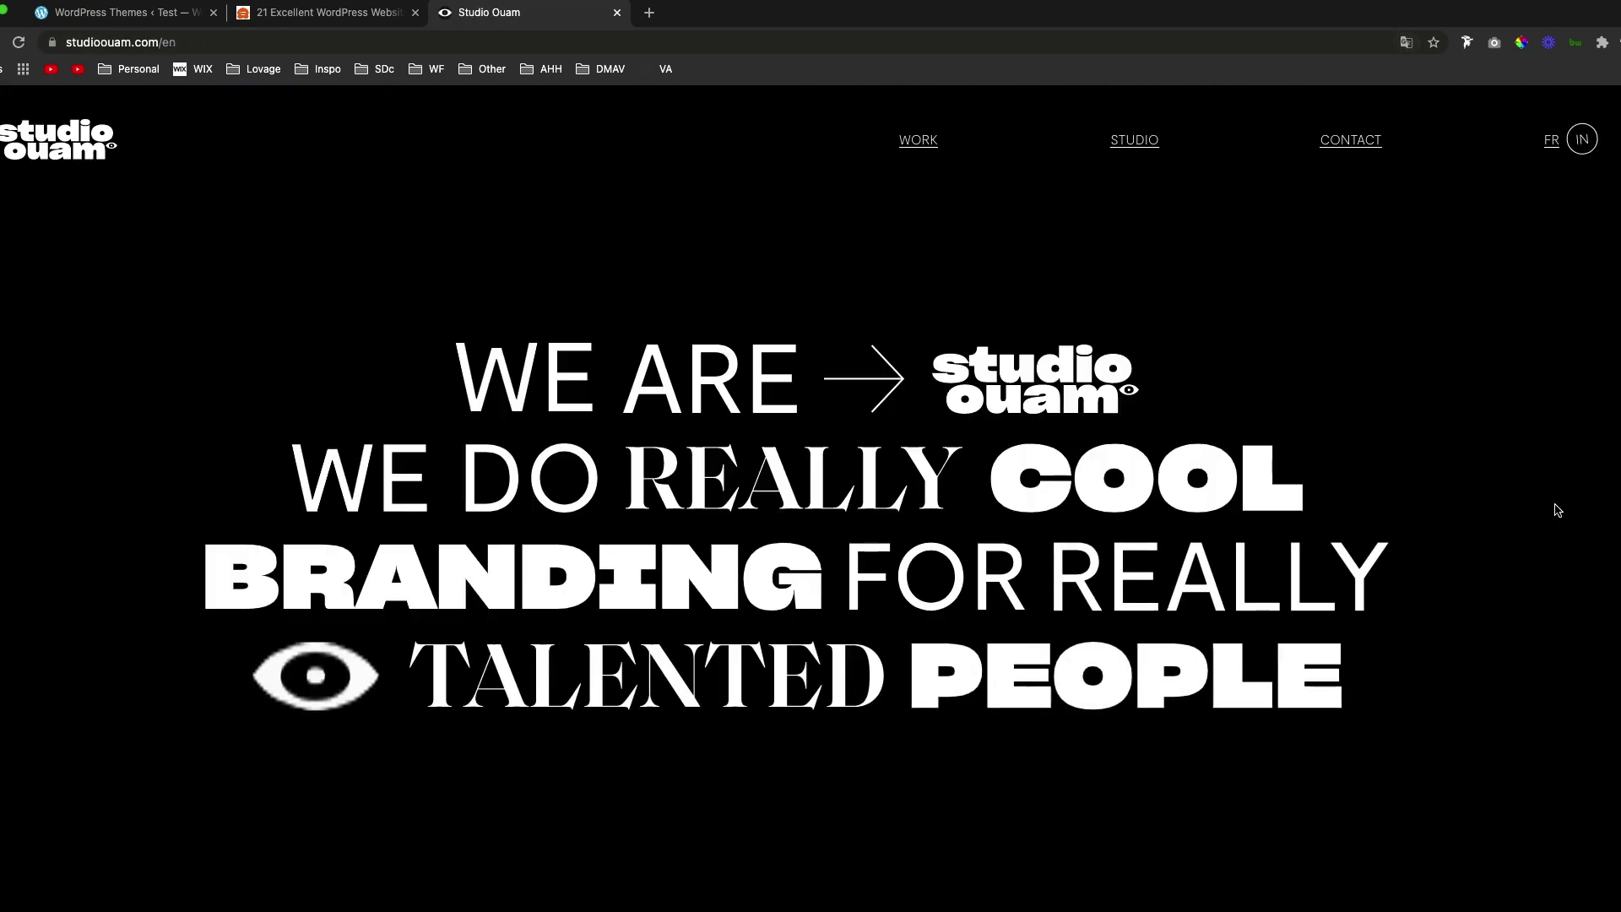
Examine the Studio Ouam home page from its intro text down to the work gallery
{"action": "scroll", "coordinate": [1558, 510], "scroll_direction": "down", "scroll_amount": 6}
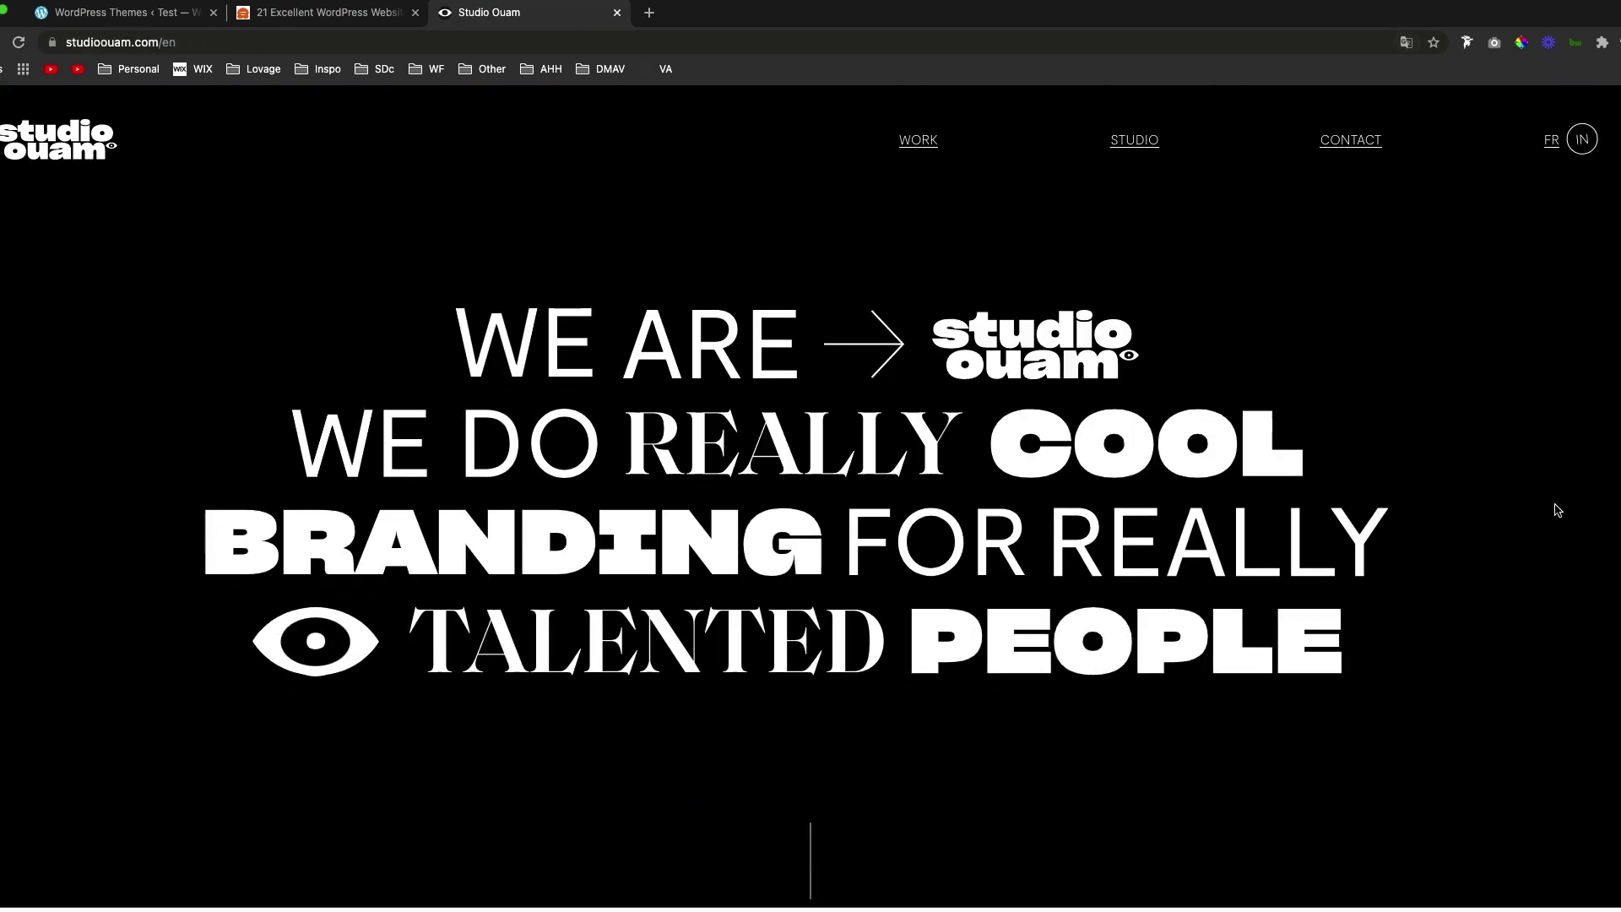
{"action": "scroll", "coordinate": [1558, 510], "scroll_direction": "down", "scroll_amount": 5}
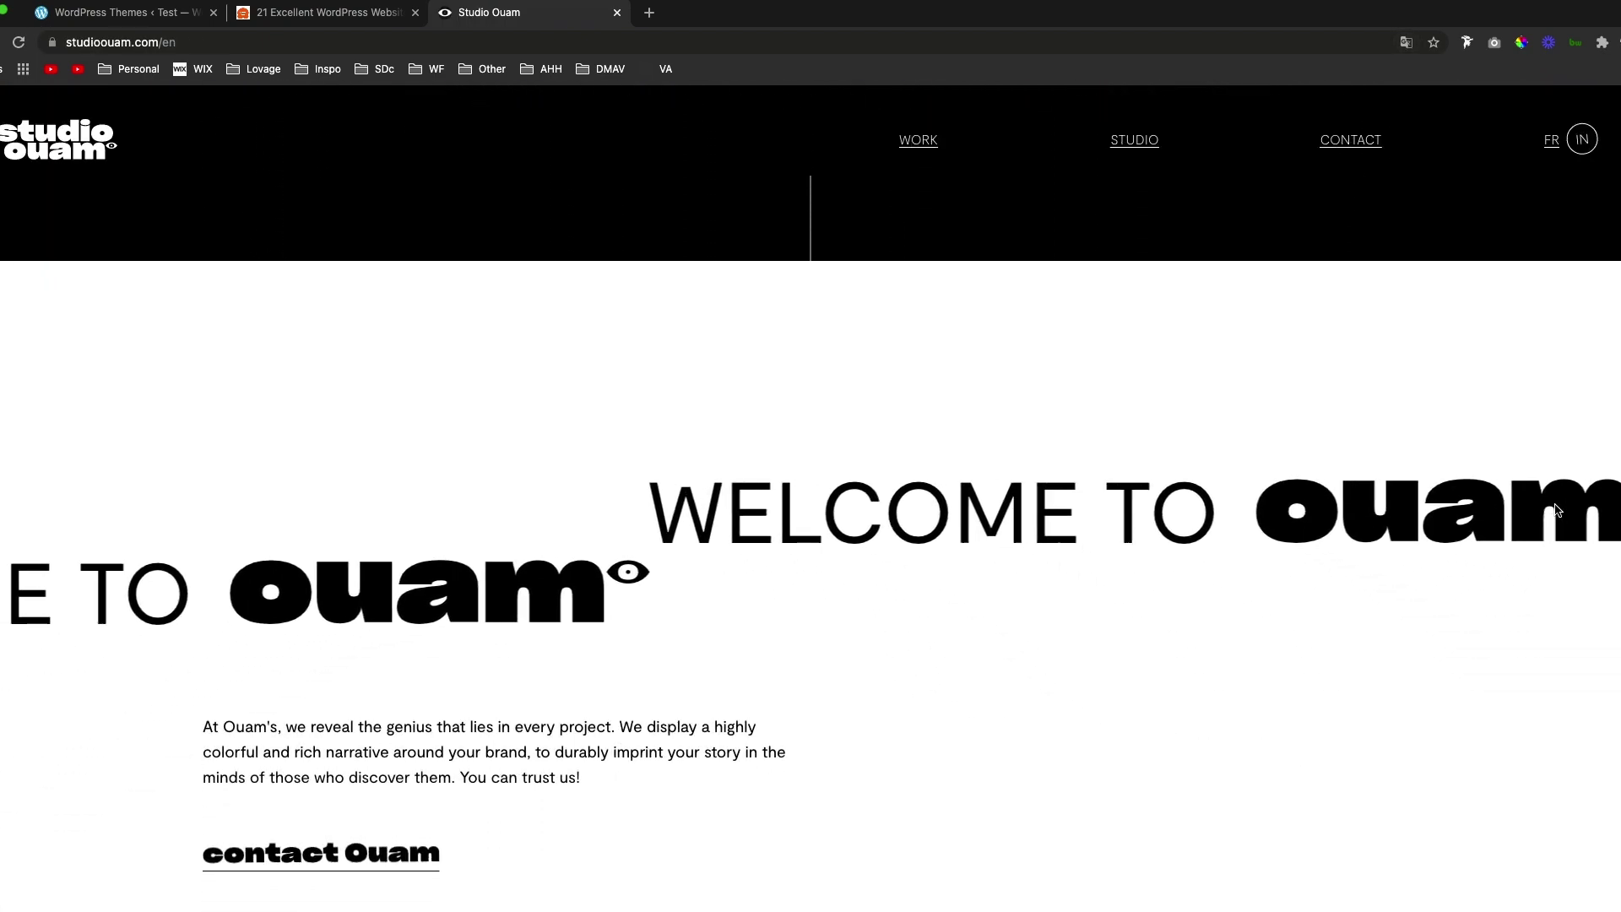
{"action": "scroll", "coordinate": [1558, 510], "scroll_direction": "up", "scroll_amount": 2}
{"action": "scroll", "coordinate": [1558, 510], "scroll_direction": "down", "scroll_amount": 1}
{"action": "scroll", "coordinate": [1558, 510], "scroll_direction": "up", "scroll_amount": 2}
{"action": "scroll", "coordinate": [1558, 510], "scroll_direction": "down", "scroll_amount": 5}
{"action": "scroll", "coordinate": [1558, 510], "scroll_direction": "down", "scroll_amount": 8}
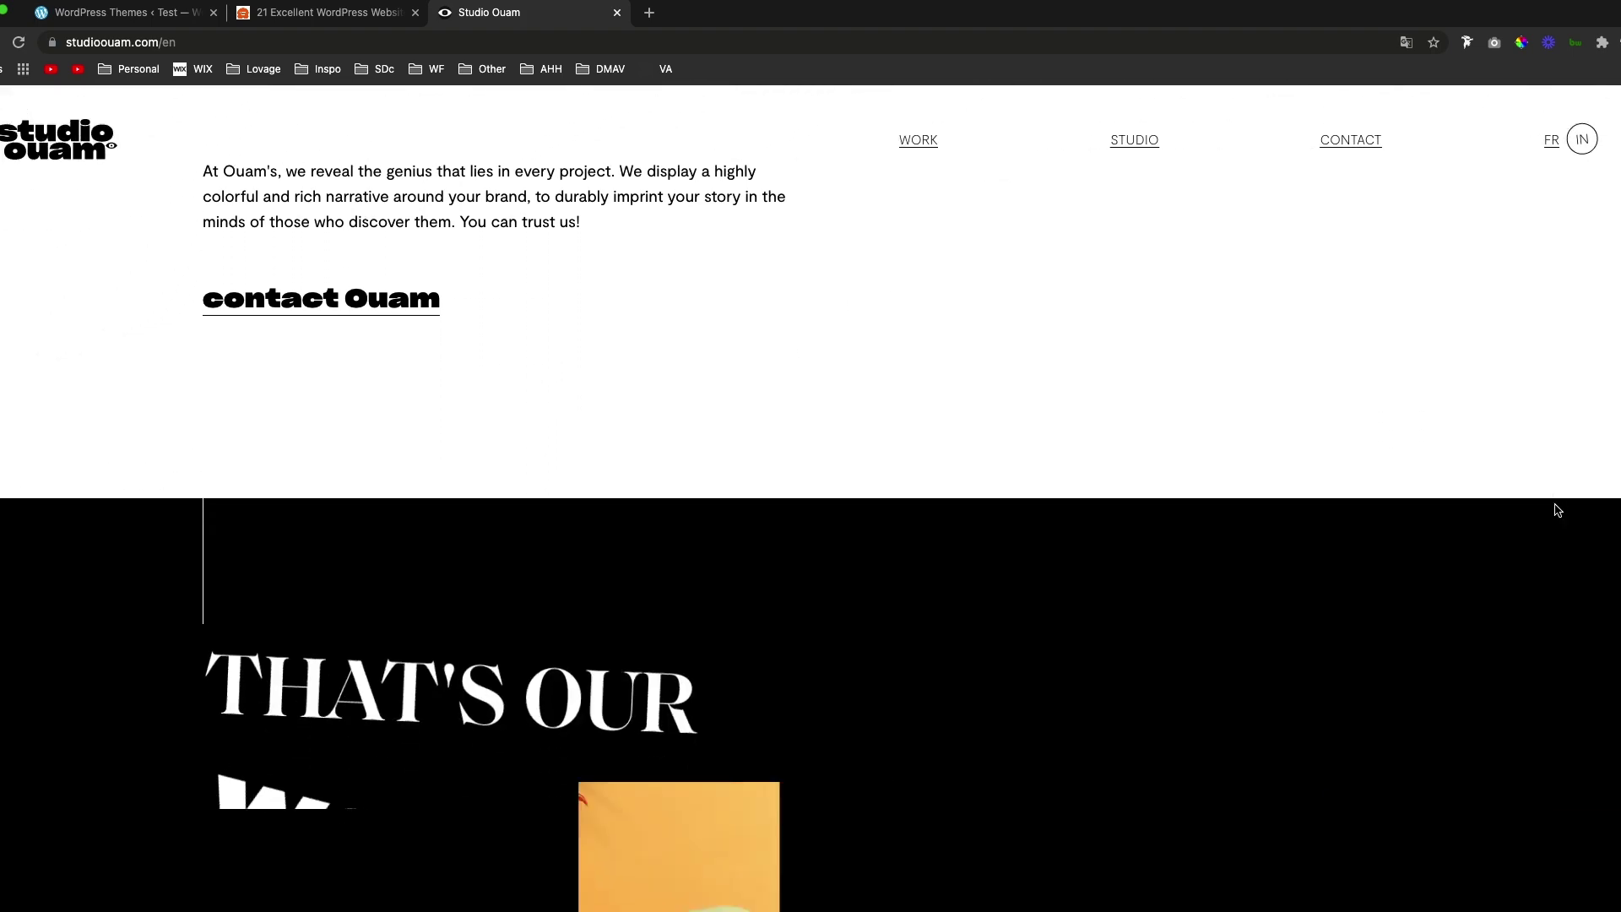
{"action": "scroll", "coordinate": [1558, 510], "scroll_direction": "down", "scroll_amount": 2}
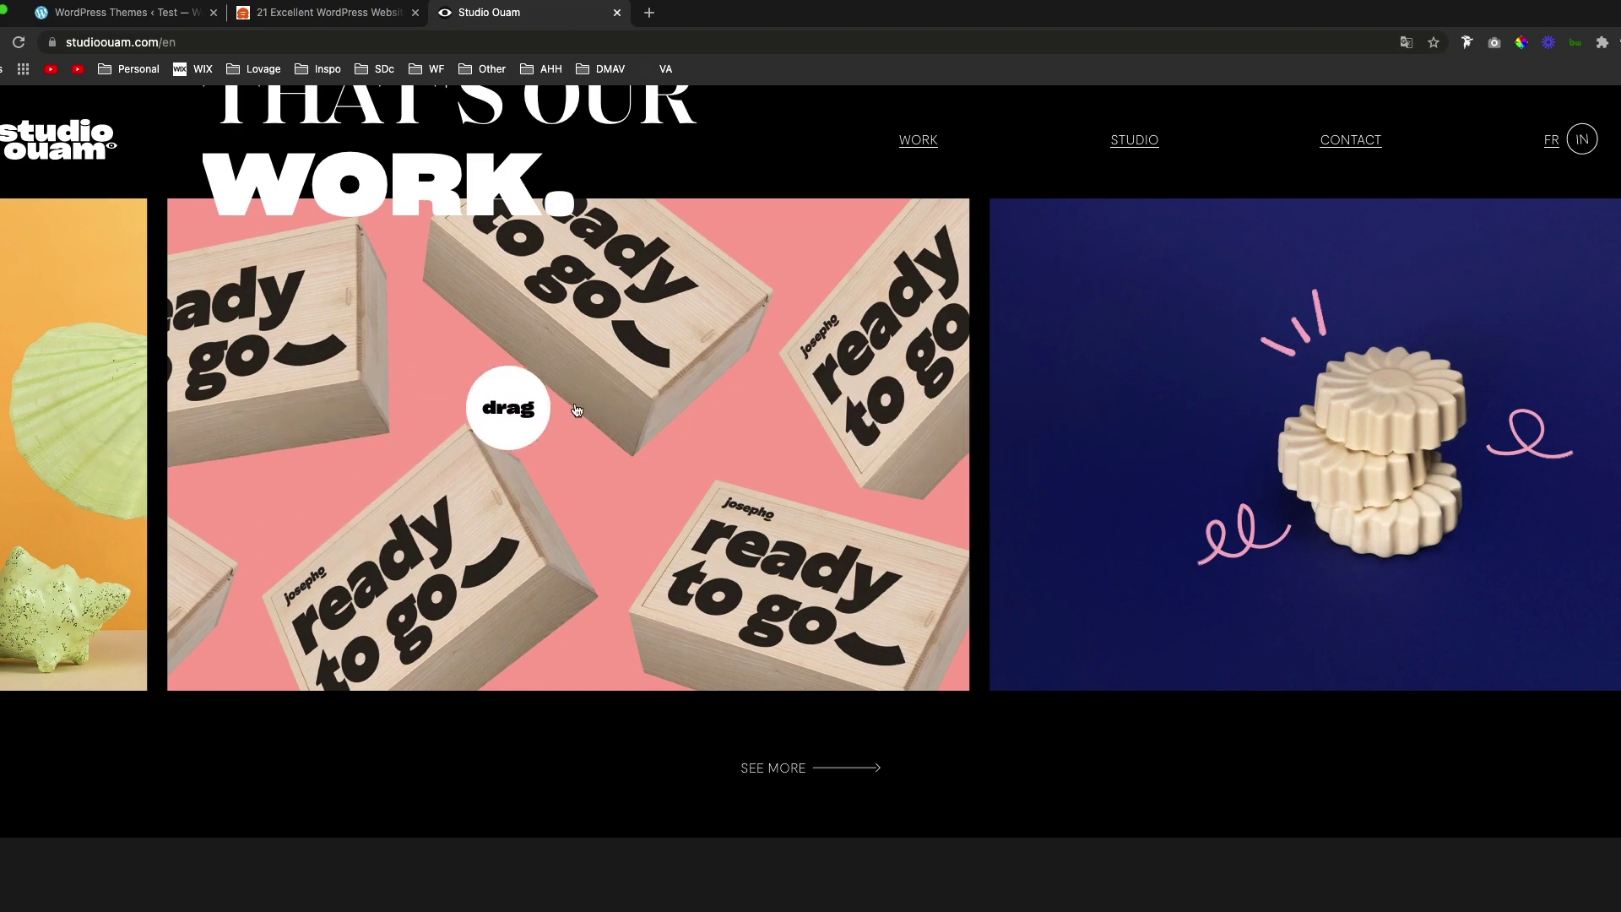
Look through the rest of the Studio Ouam home page below the work gallery, including its sticker-style section
{"action": "scroll", "coordinate": [577, 410], "scroll_direction": "down", "scroll_amount": 6}
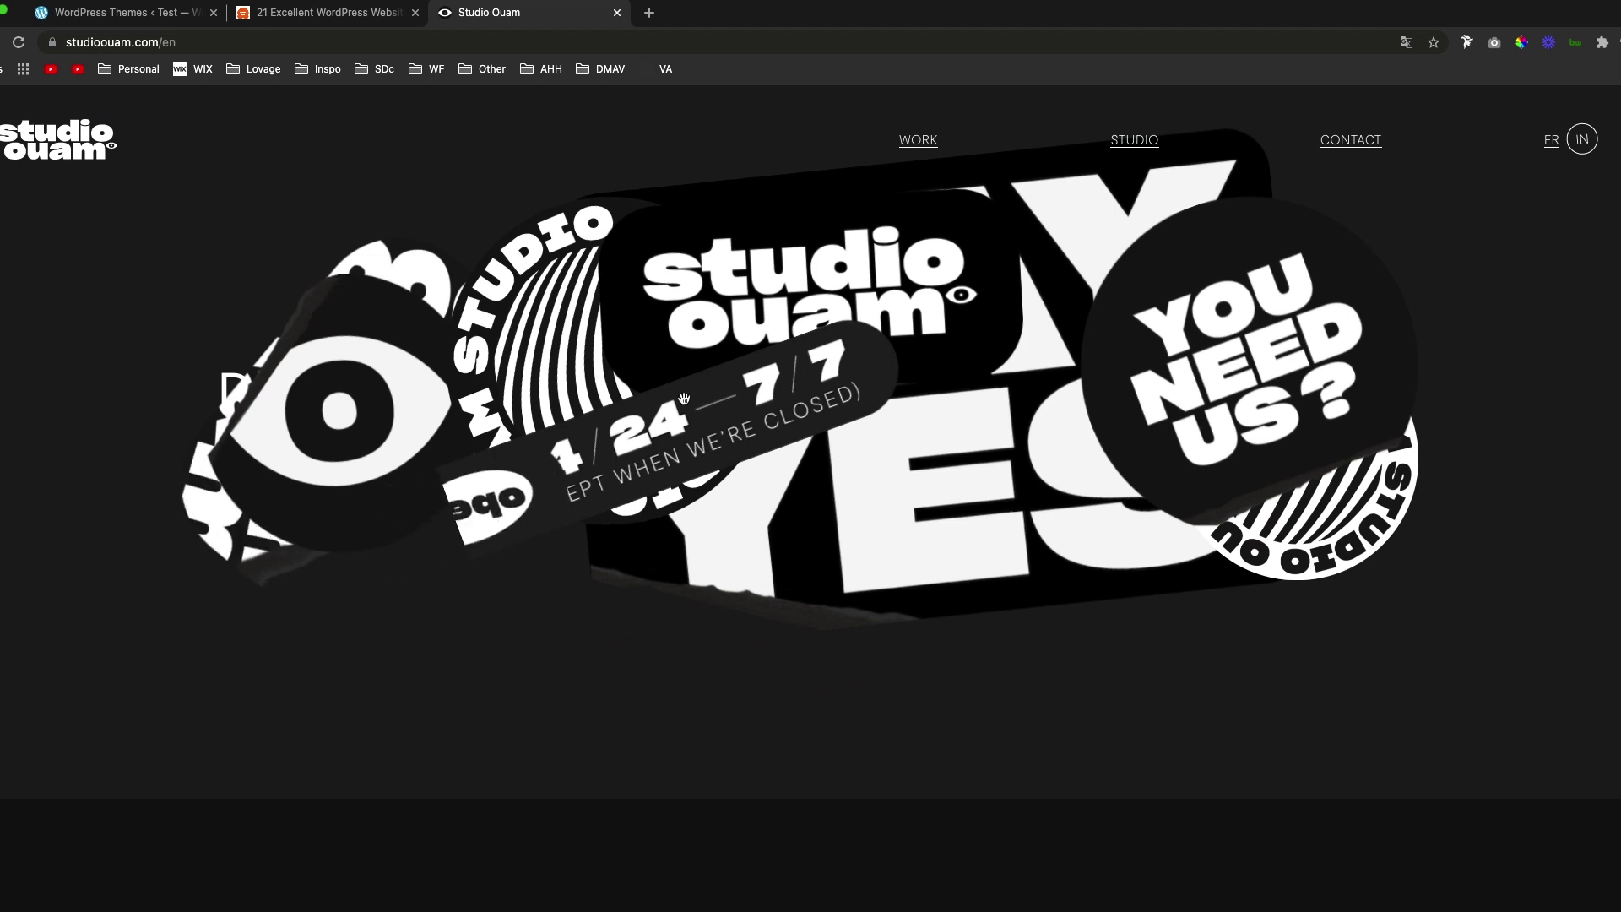
{"action": "scroll", "coordinate": [1591, 608], "scroll_direction": "down", "scroll_amount": 8}
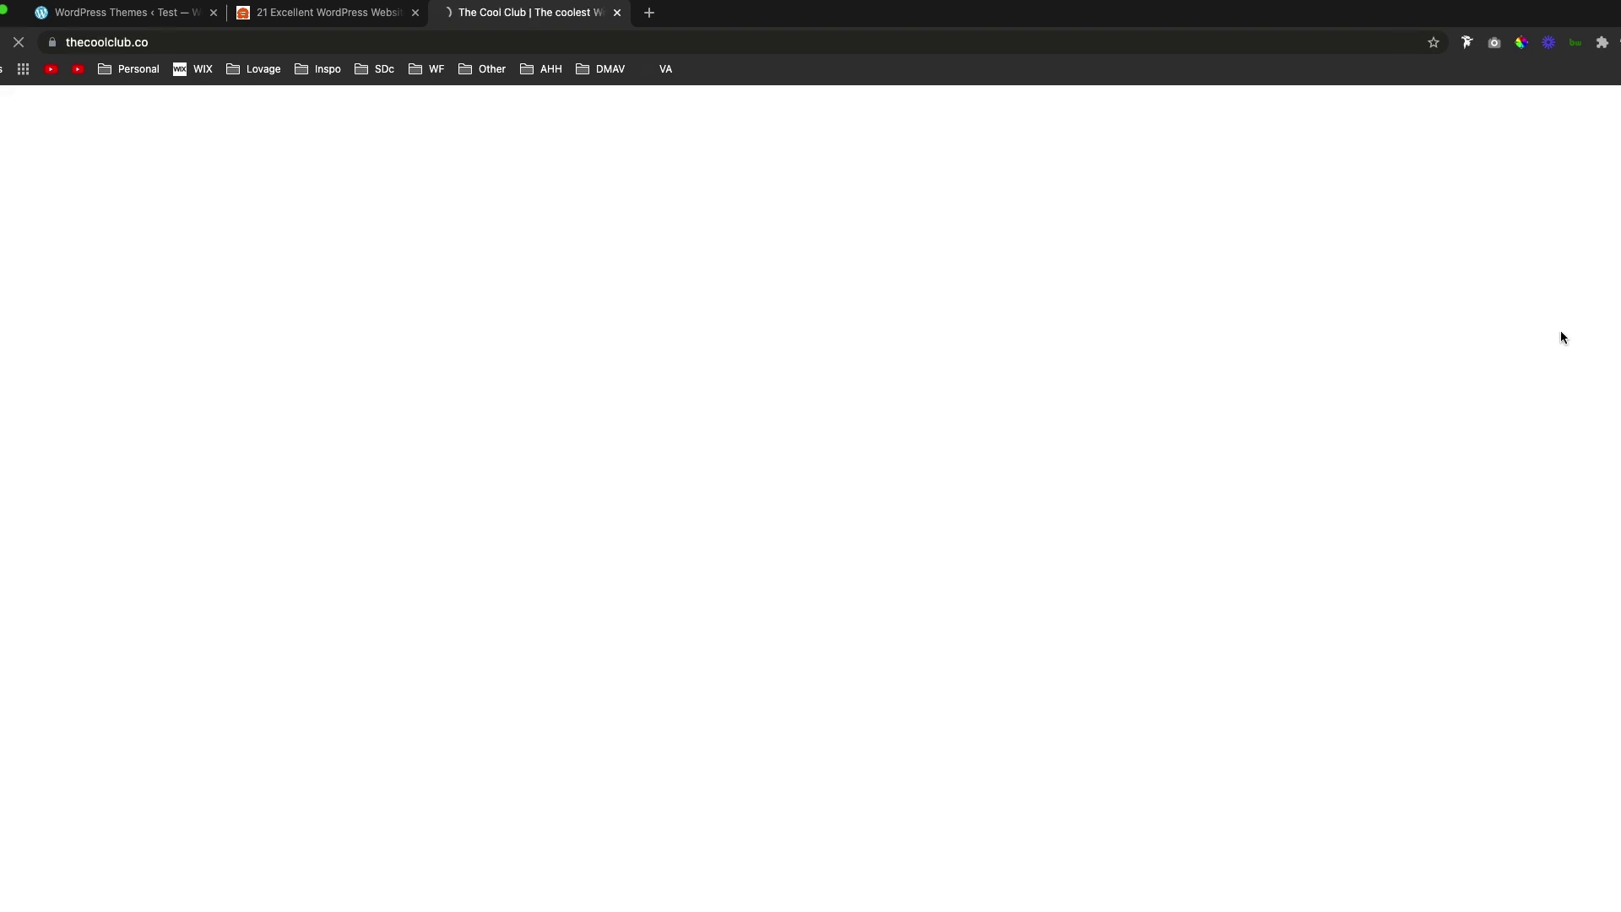
Look through The Cool Club home page as a WordPress example, from Card Games through the poster collections to the footer
{"action": "scroll", "coordinate": [1566, 333], "scroll_direction": "down", "scroll_amount": 1}
{"action": "scroll", "coordinate": [1566, 332], "scroll_direction": "down", "scroll_amount": 5}
{"action": "scroll", "coordinate": [611, 346], "scroll_direction": "up", "scroll_amount": 2}
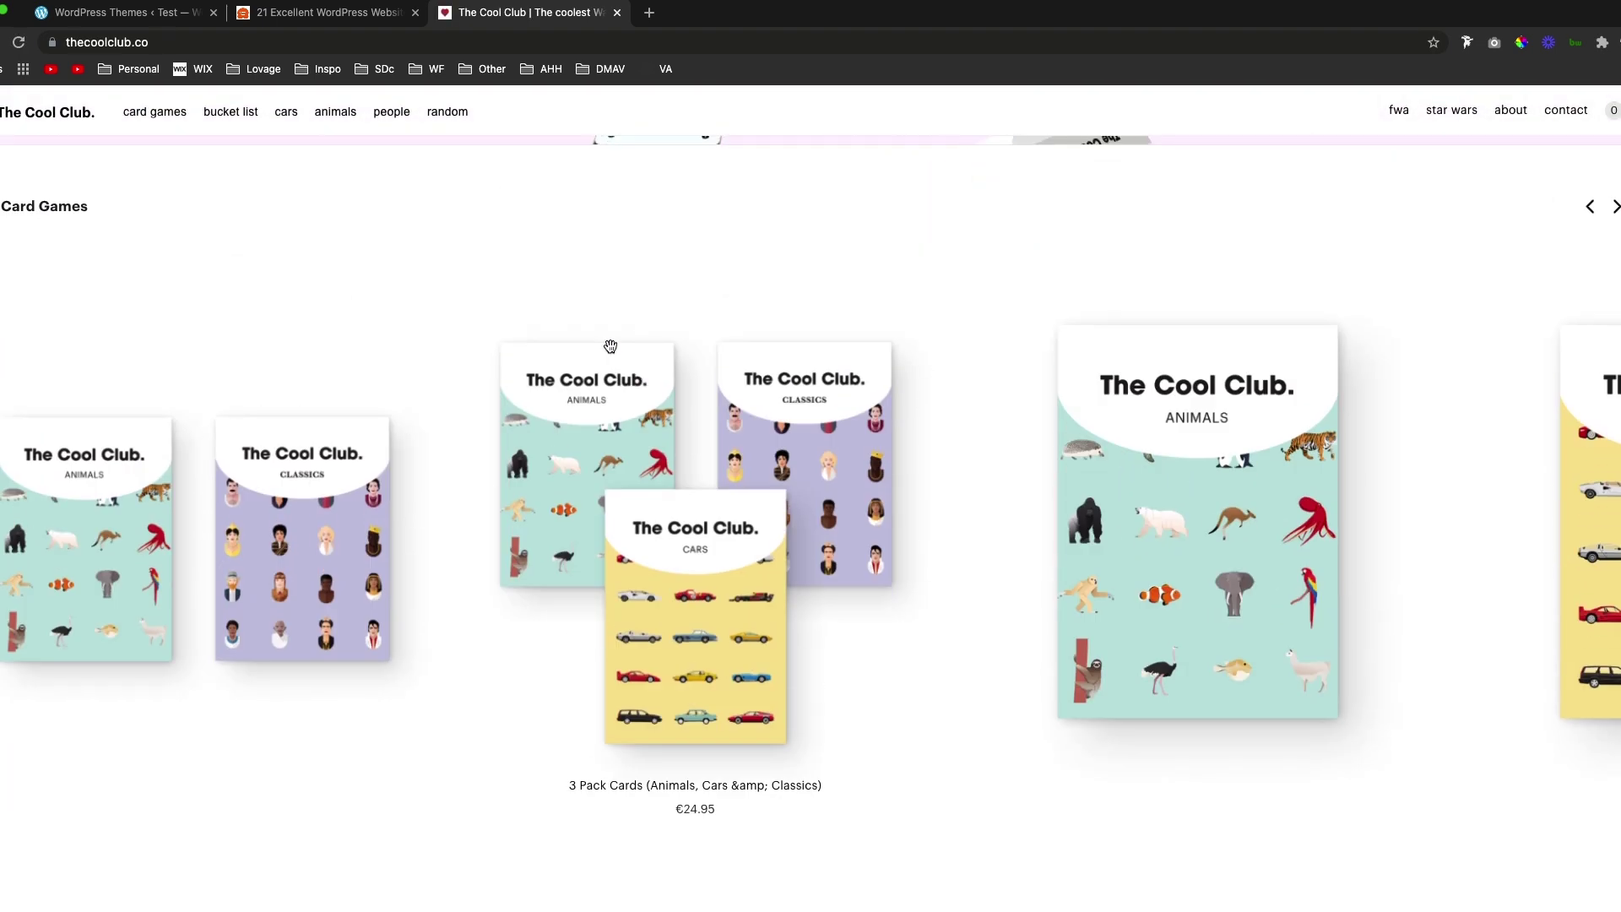
{"action": "scroll", "coordinate": [1499, 551], "scroll_direction": "down", "scroll_amount": 8}
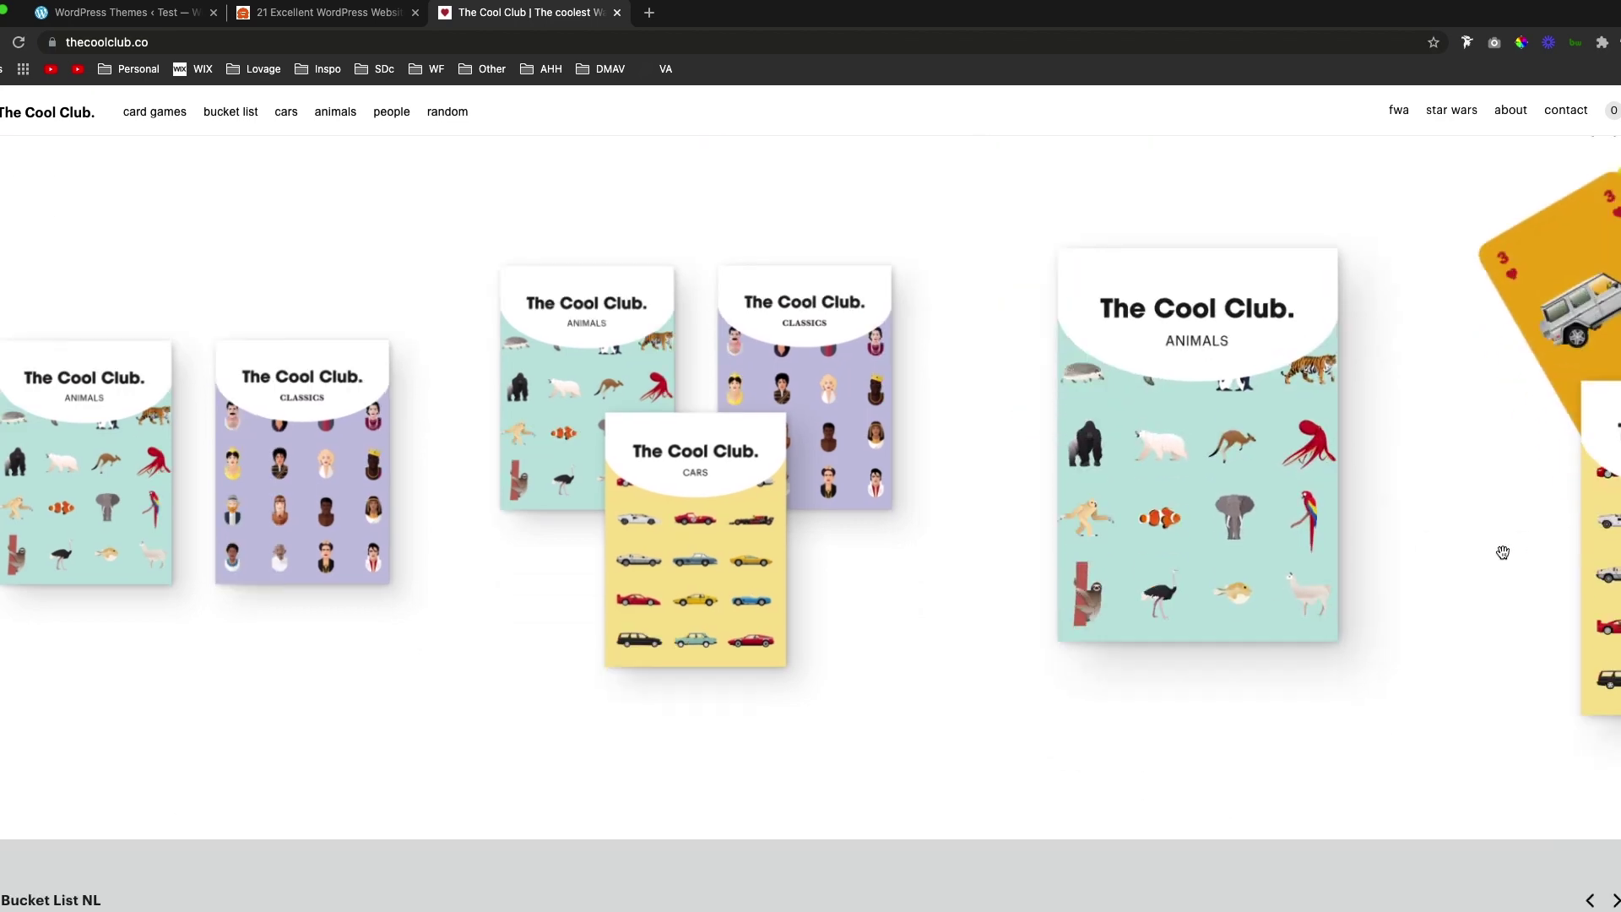
{"action": "scroll", "coordinate": [651, 638], "scroll_direction": "down", "scroll_amount": 20}
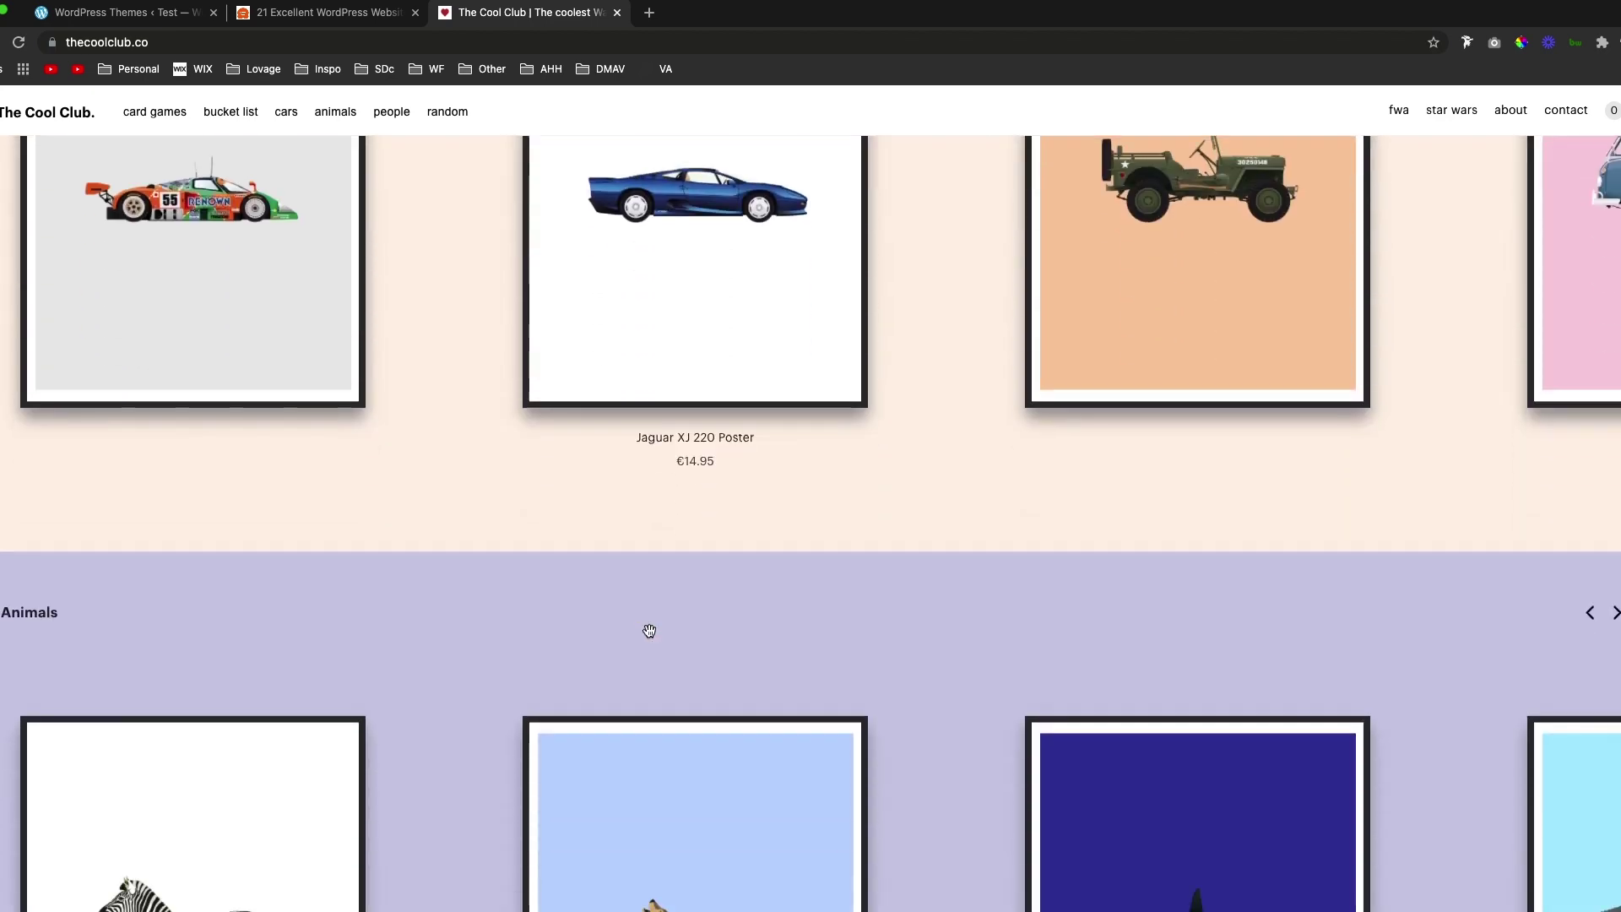
{"action": "scroll", "coordinate": [649, 632], "scroll_direction": "down", "scroll_amount": 5}
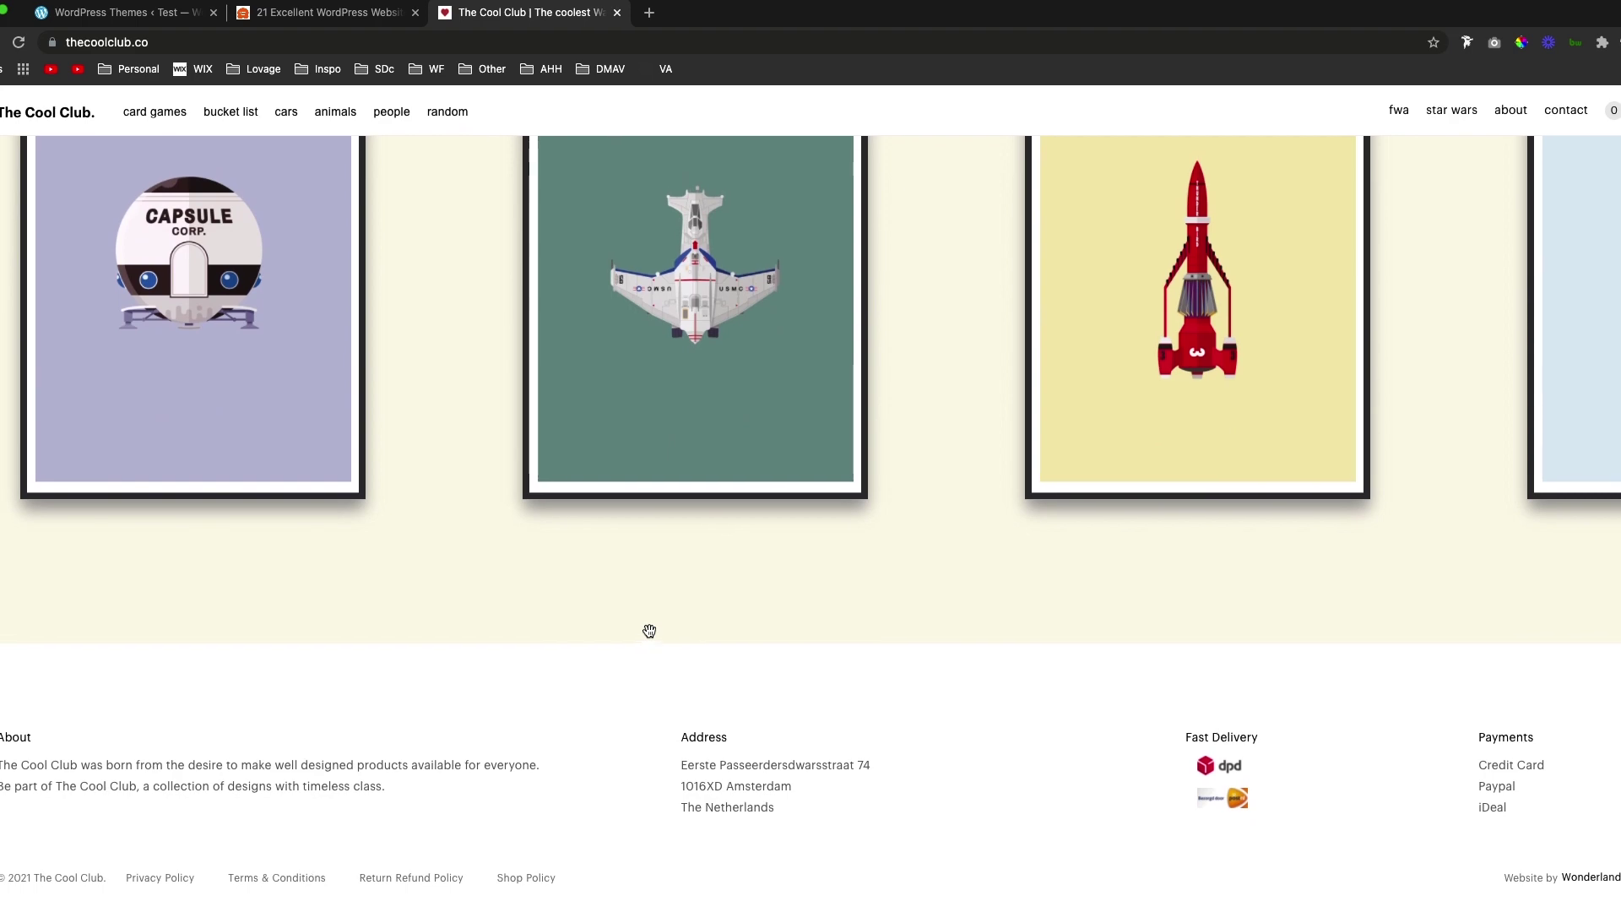
{"action": "scroll", "coordinate": [648, 630], "scroll_direction": "up", "scroll_amount": 20}
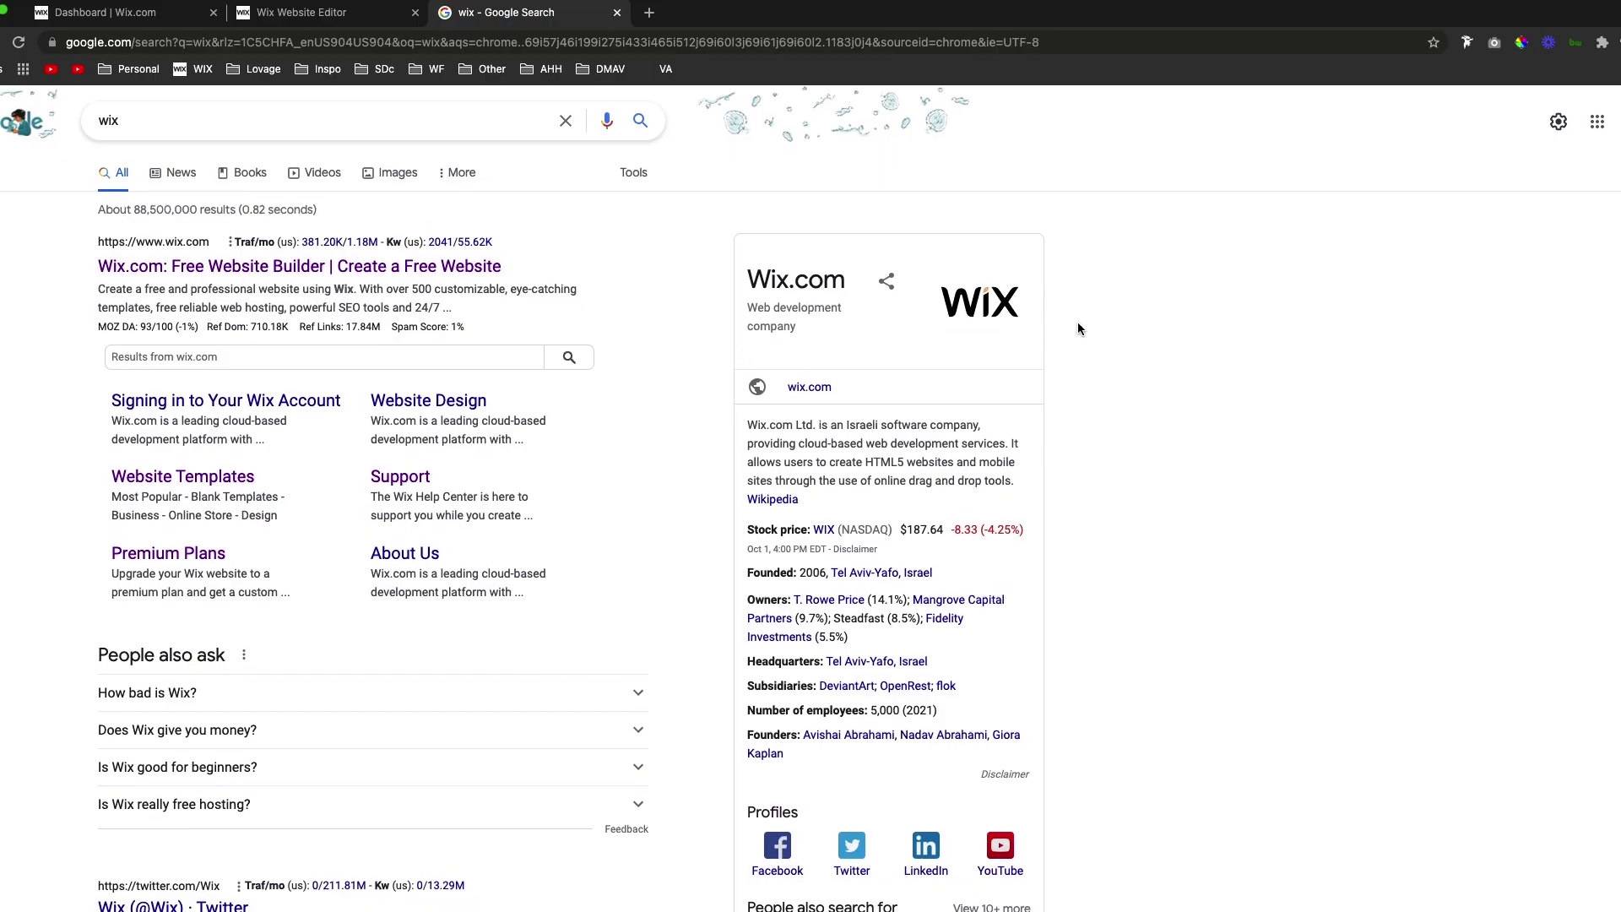
Look through the Google search results for wix, from the main site listing to the related searches
{"action": "scroll", "coordinate": [1077, 329], "scroll_direction": "down", "scroll_amount": 5}
{"action": "scroll", "coordinate": [1077, 329], "scroll_direction": "down", "scroll_amount": 8}
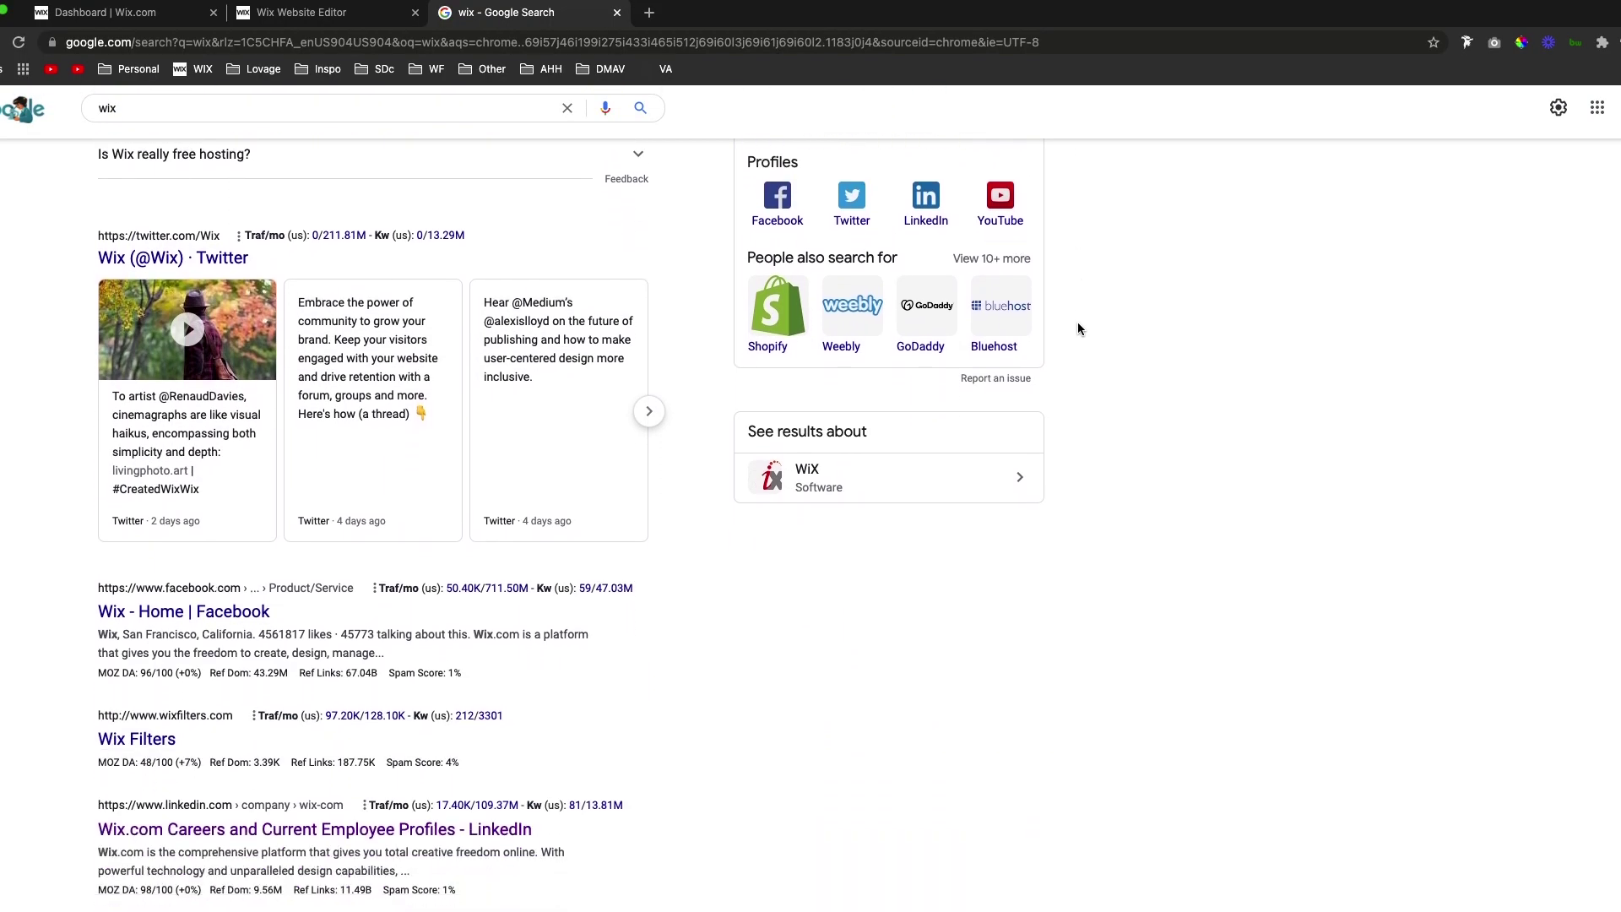
{"action": "scroll", "coordinate": [1079, 328], "scroll_direction": "down", "scroll_amount": 4}
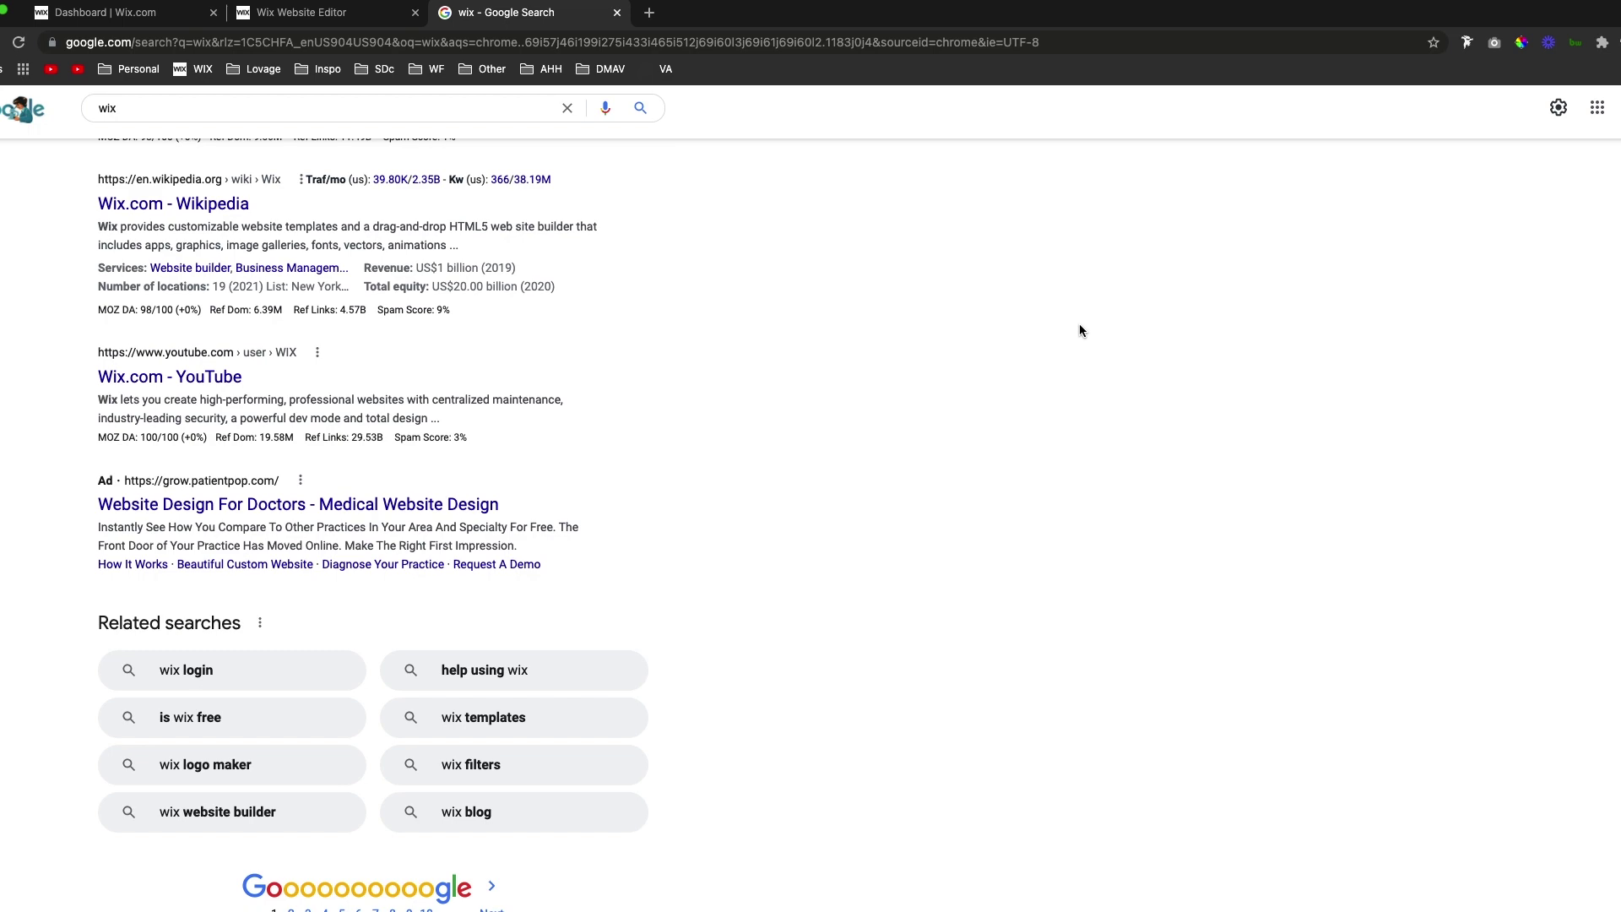
{"action": "scroll", "coordinate": [1079, 330], "scroll_direction": "up", "scroll_amount": 20}
{"action": "scroll", "coordinate": [1077, 328], "scroll_direction": "down", "scroll_amount": 4}
{"action": "scroll", "coordinate": [1077, 322], "scroll_direction": "down", "scroll_amount": 8}
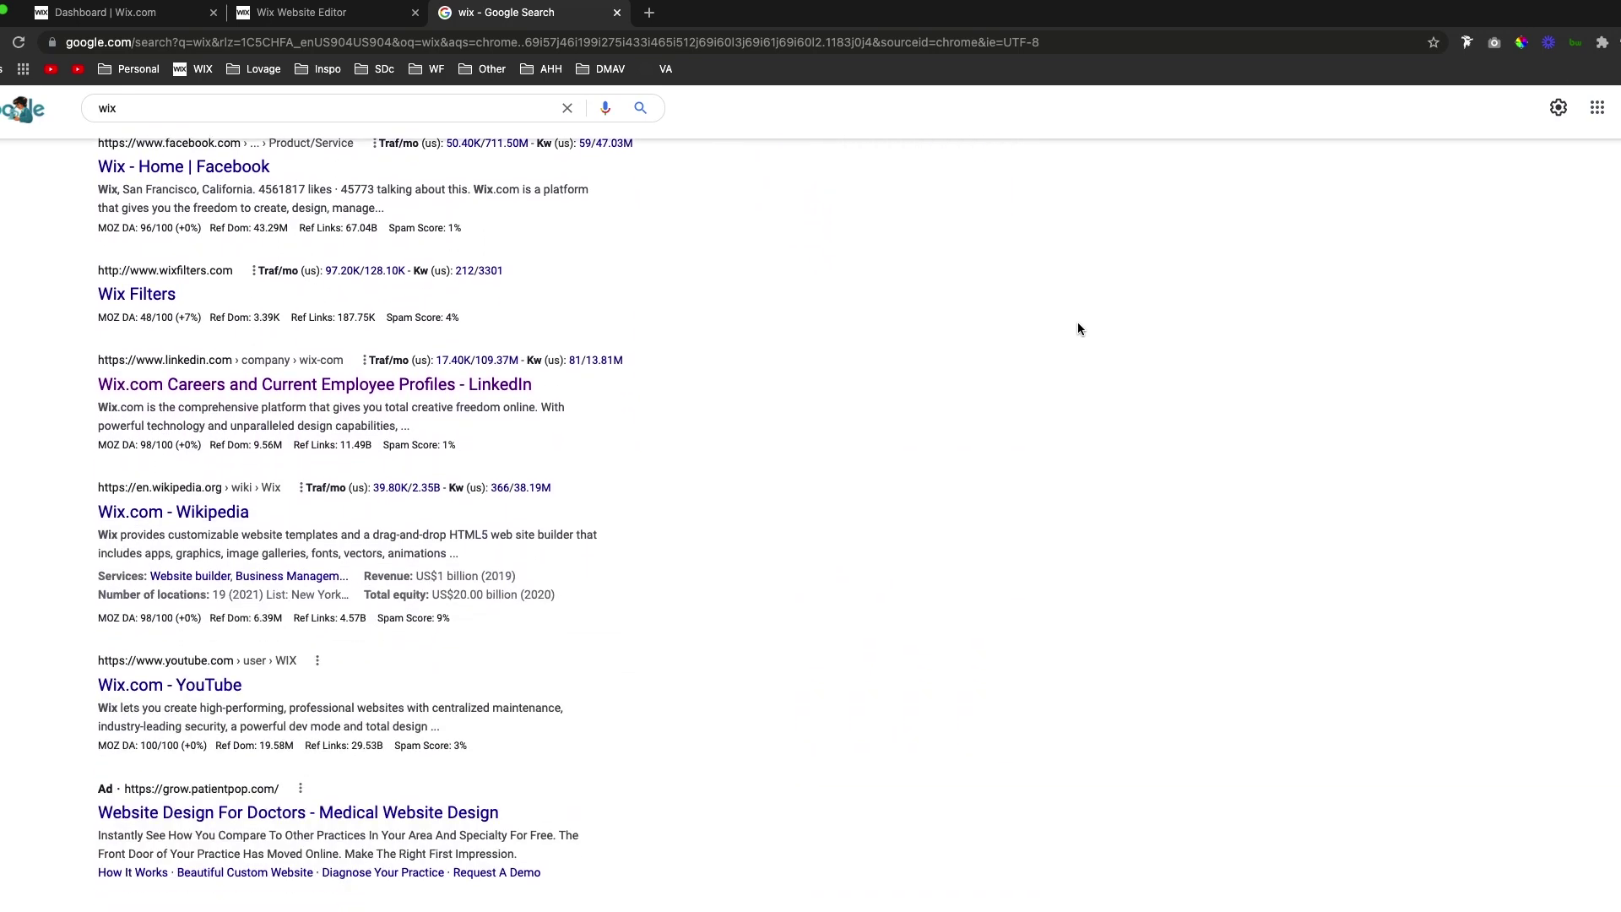
{"action": "scroll", "coordinate": [1078, 328], "scroll_direction": "down", "scroll_amount": 4}
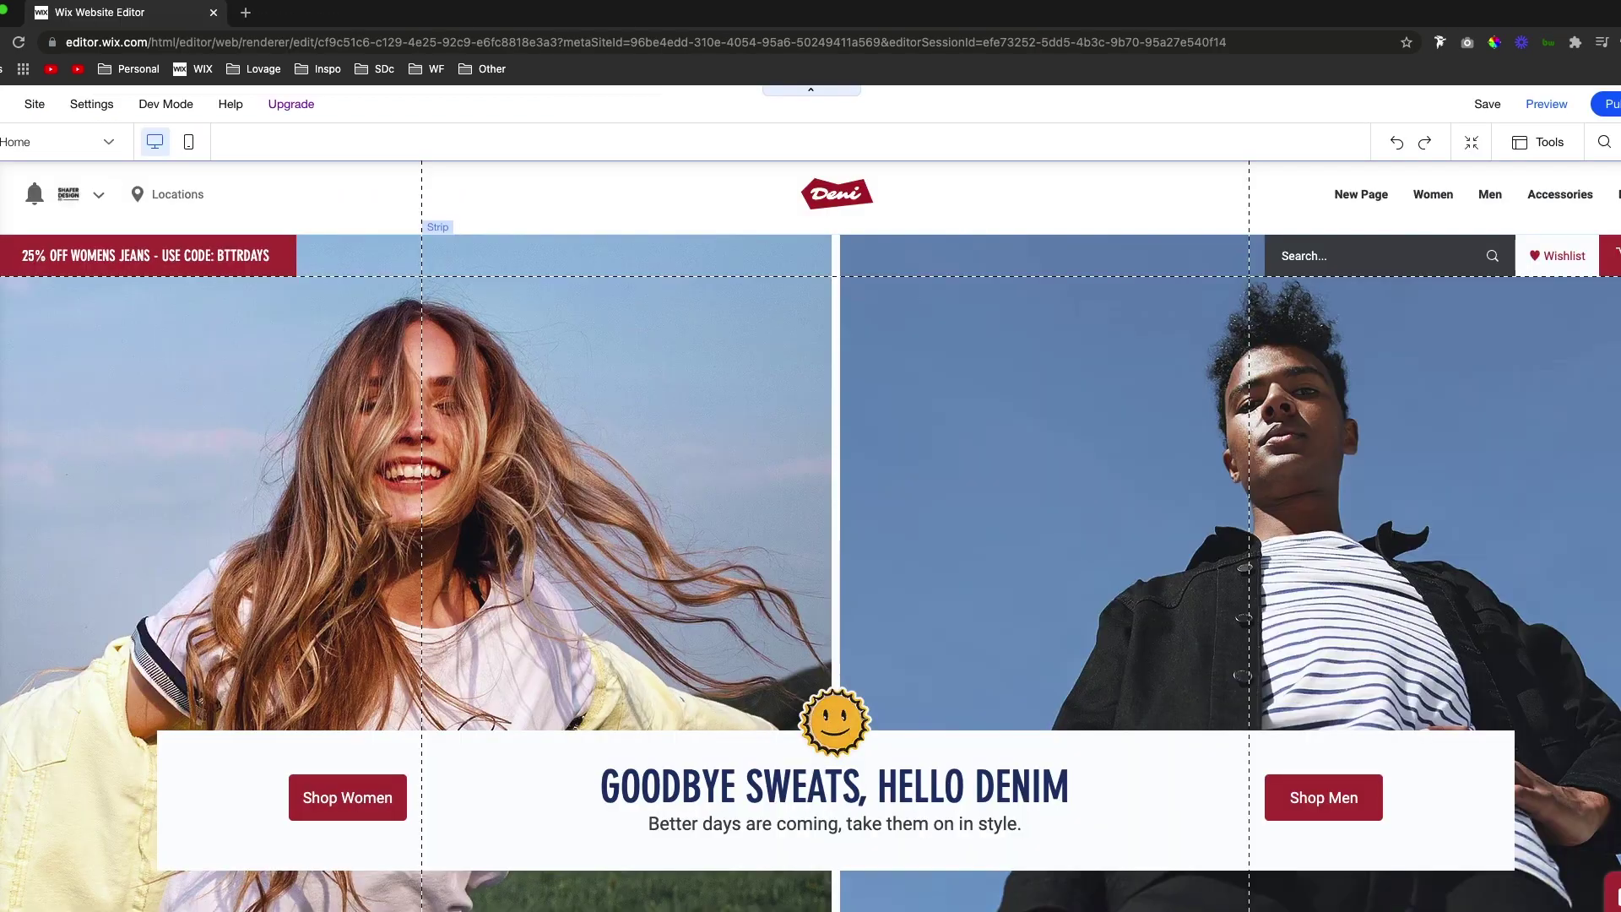
In the Wix editor, set the Home page's SEO meta description to "Best denim collections for Spring and Summer"
{"action": "left_click", "coordinate": [385, 278]}
{"action": "left_click", "coordinate": [456, 306]}
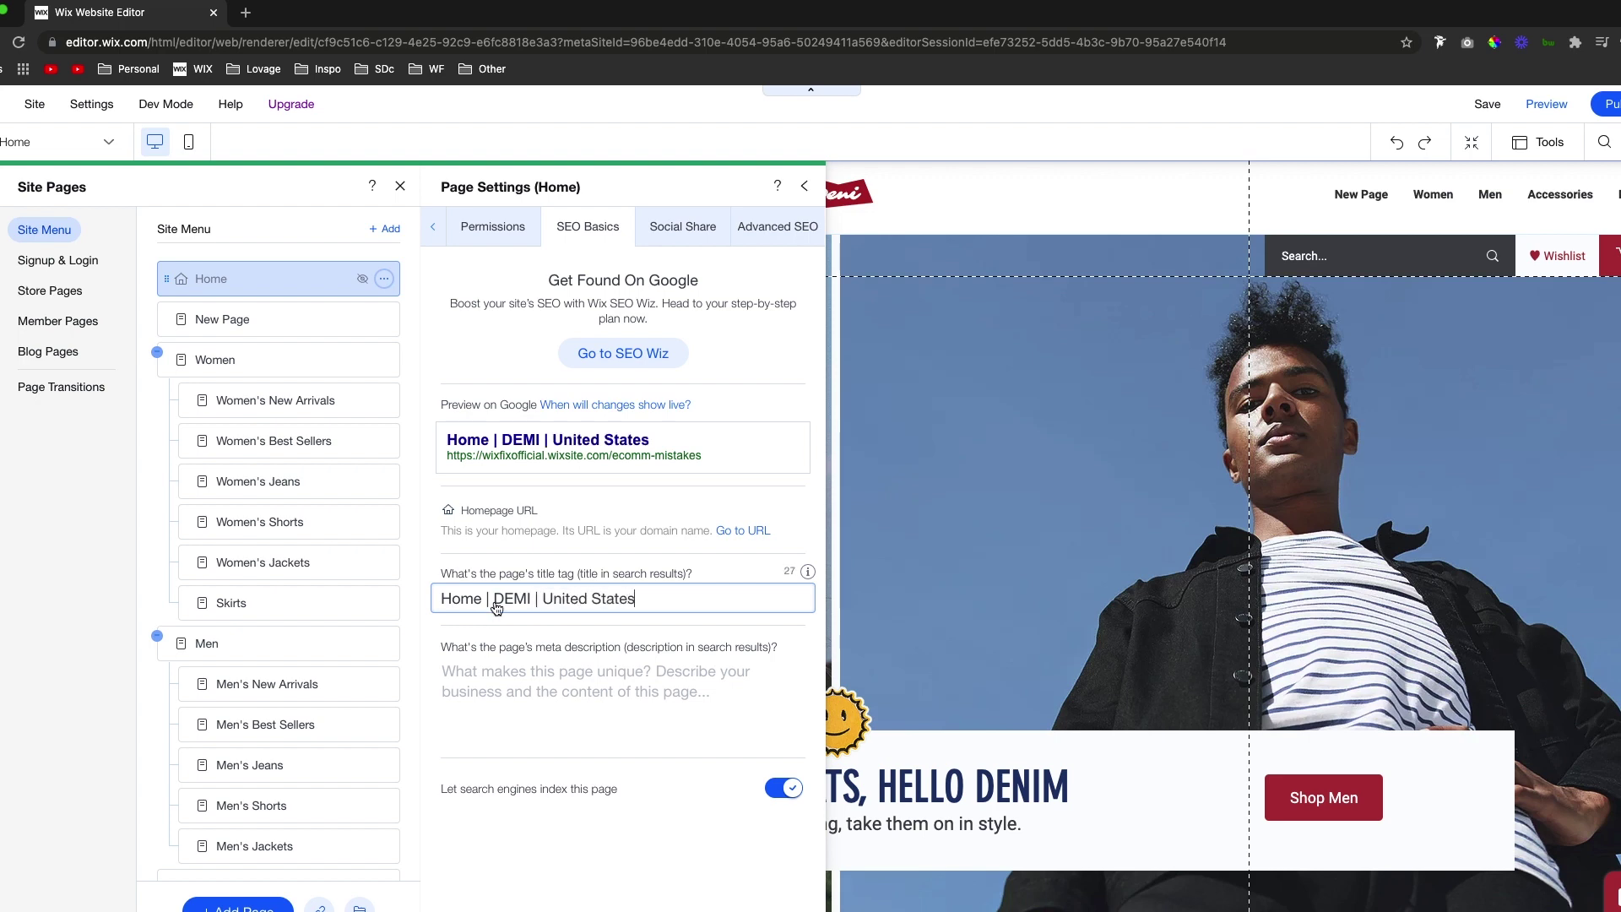
{"action": "type", "text": "Best denim collections for Spring and Summer"}
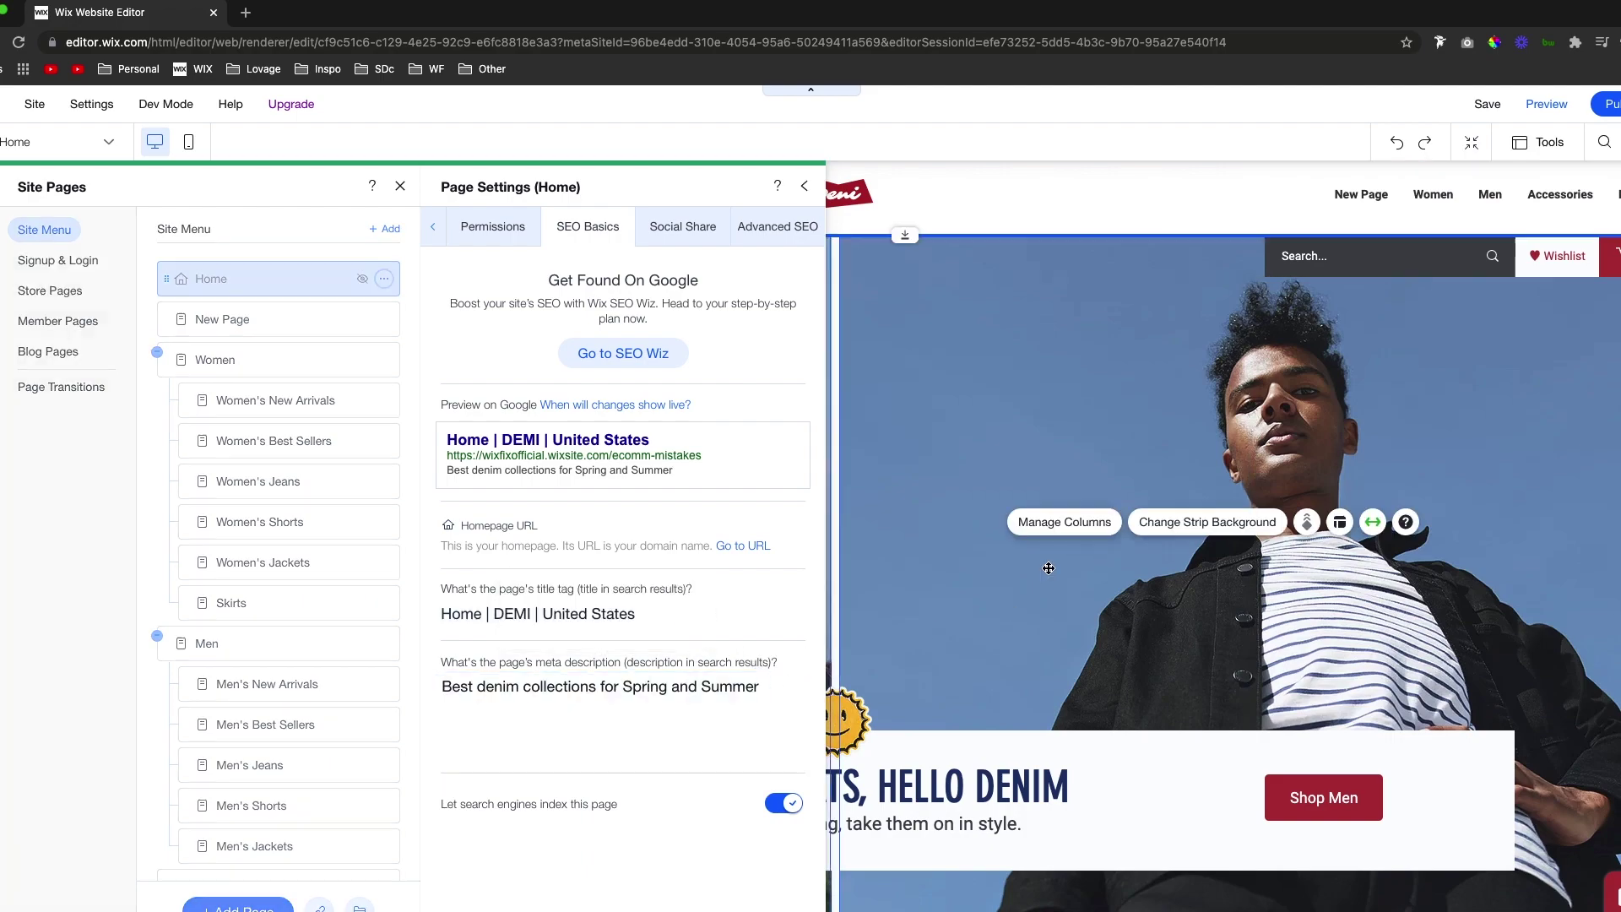
{"action": "left_click", "coordinate": [844, 718]}
{"action": "left_click", "coordinate": [915, 510]}
{"action": "left_click", "coordinate": [507, 701]}
{"action": "scroll", "coordinate": [810, 506], "scroll_direction": "down", "scroll_amount": 10}
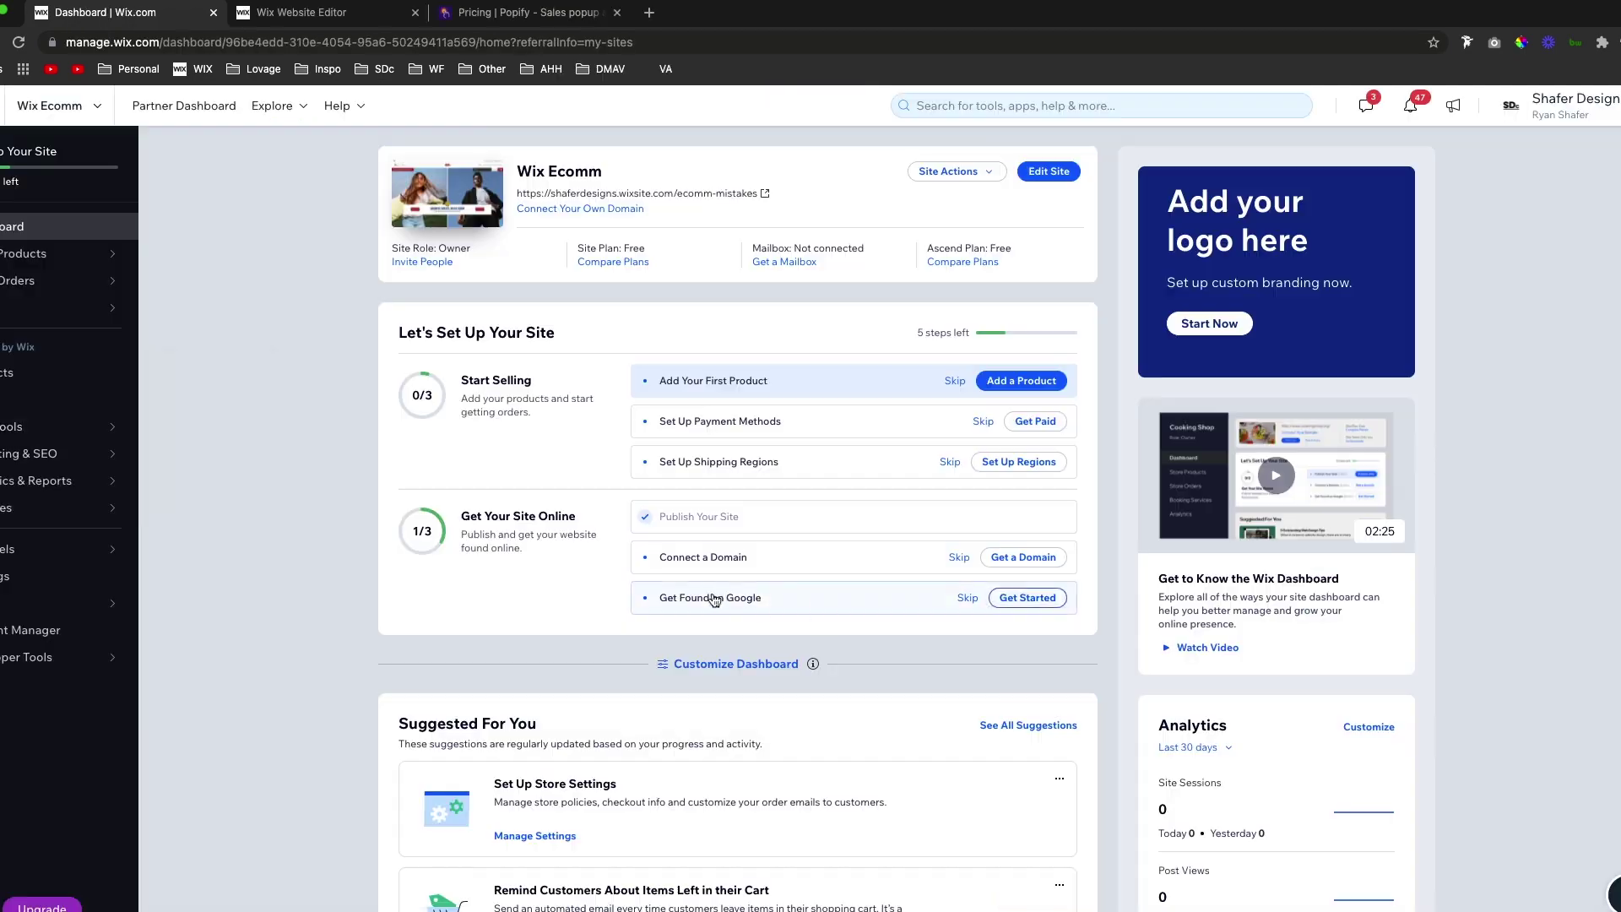
Start the Get Found on Google setup from the Wix dashboard and create an SEO plan with the keyword "wix ecommerce"
{"action": "left_click", "coordinate": [714, 600]}
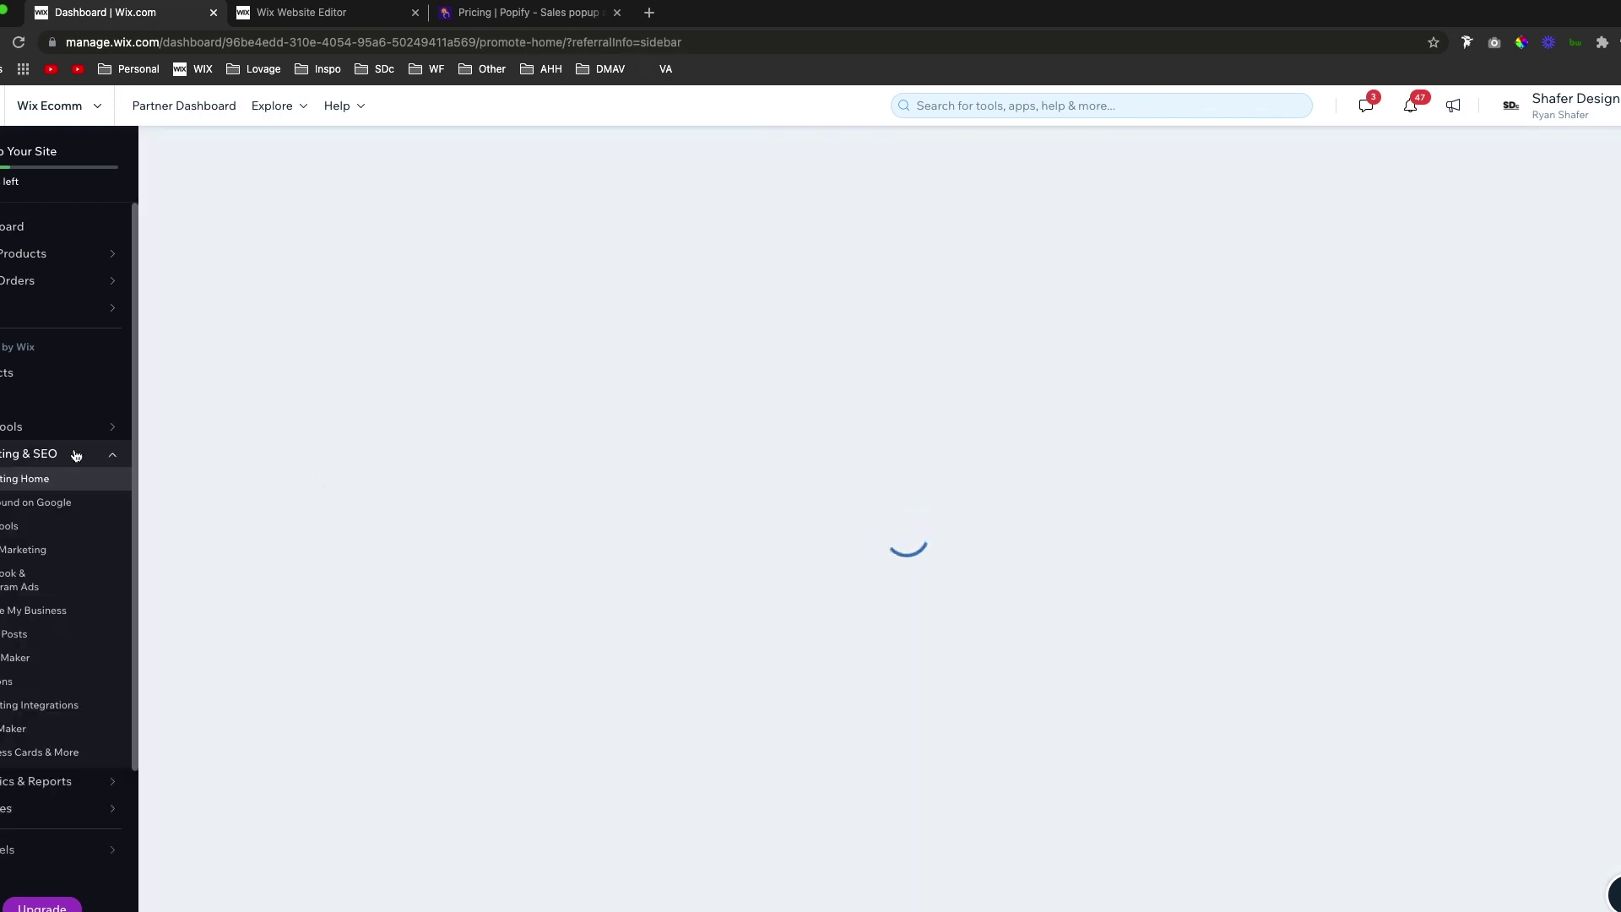
{"action": "left_click", "coordinate": [464, 456]}
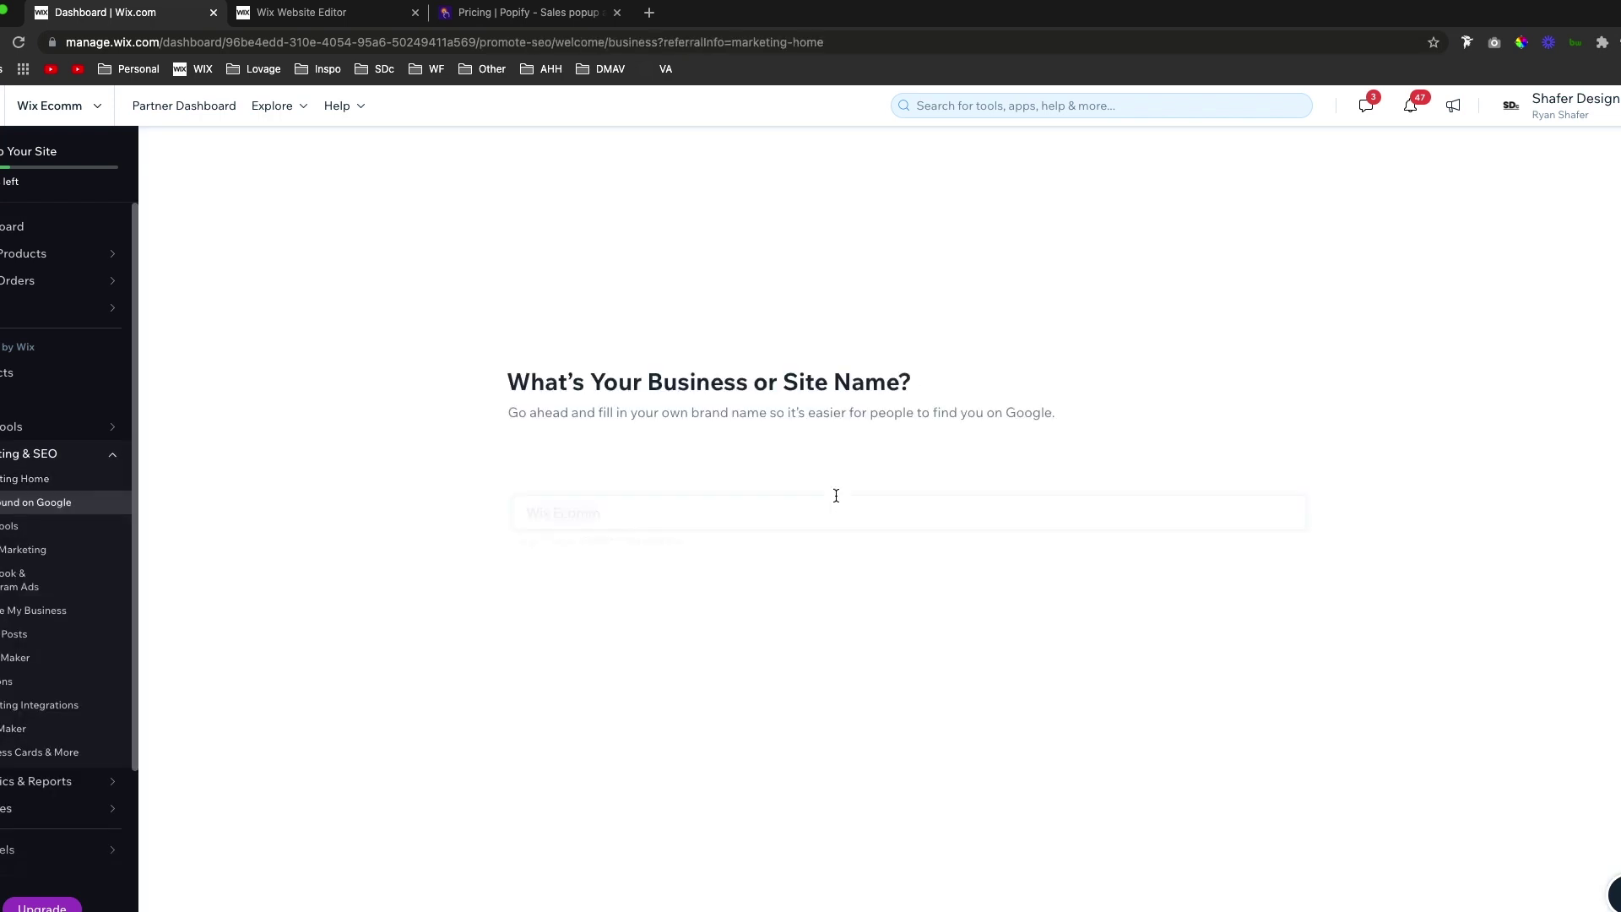
{"action": "left_click", "coordinate": [1270, 778]}
{"action": "left_click", "coordinate": [513, 507]}
{"action": "left_click", "coordinate": [1270, 778]}
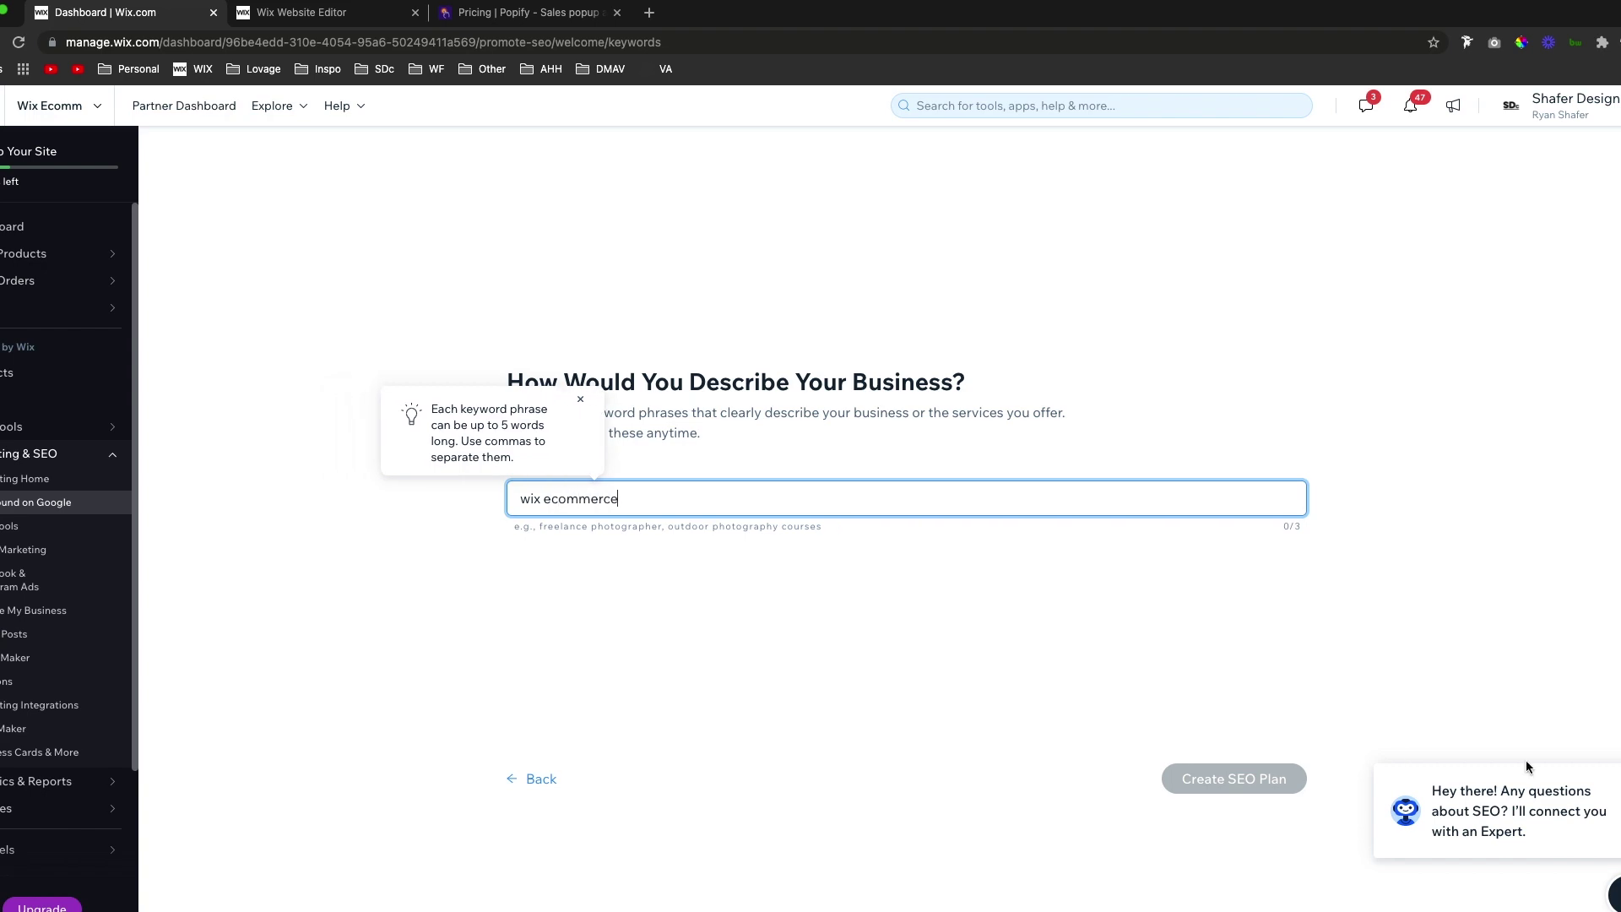
{"action": "left_click", "coordinate": [1226, 779]}
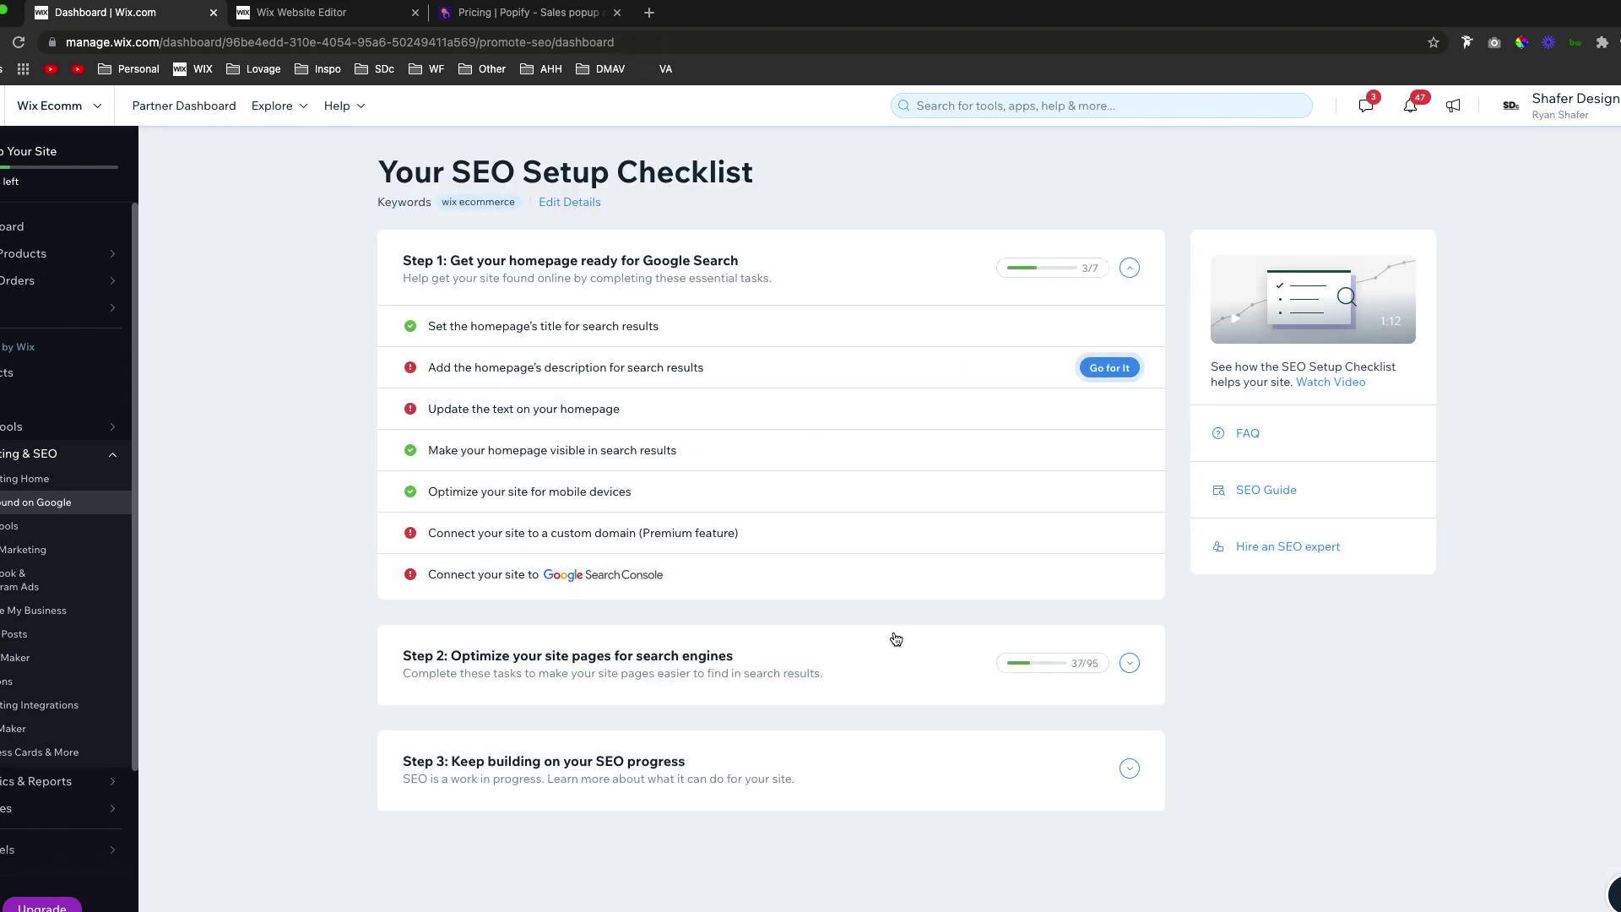
Examine the page optimization tasks in Step 2 of the SEO Setup Checklist
{"action": "left_click", "coordinate": [896, 639]}
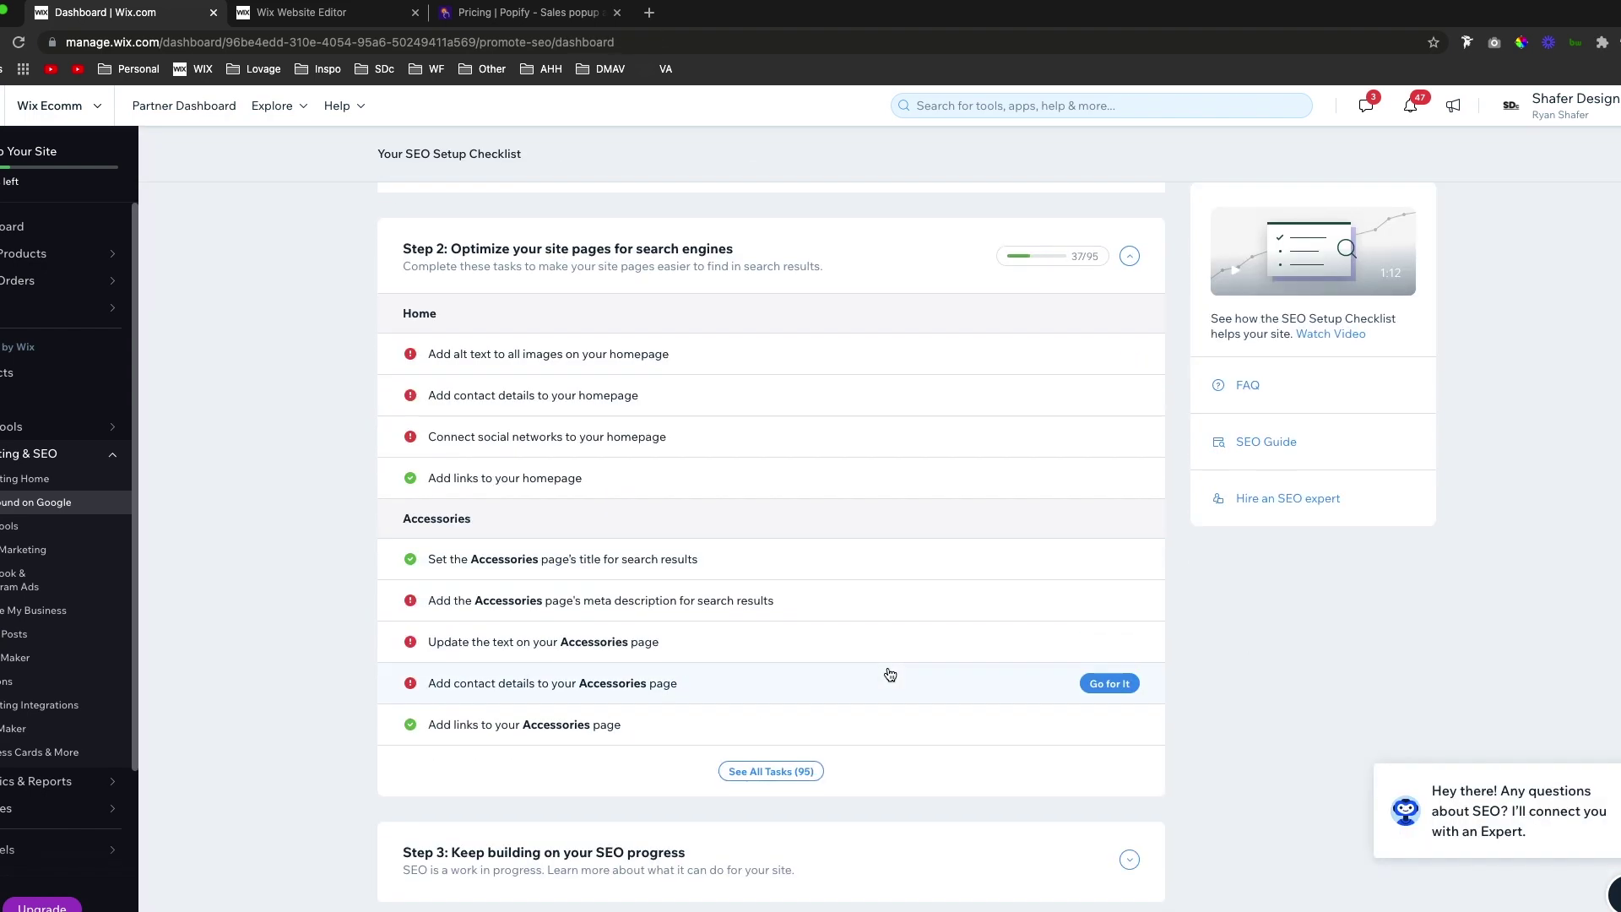
{"action": "scroll", "coordinate": [874, 225], "scroll_direction": "up", "scroll_amount": 2}
{"action": "left_click", "coordinate": [929, 263]}
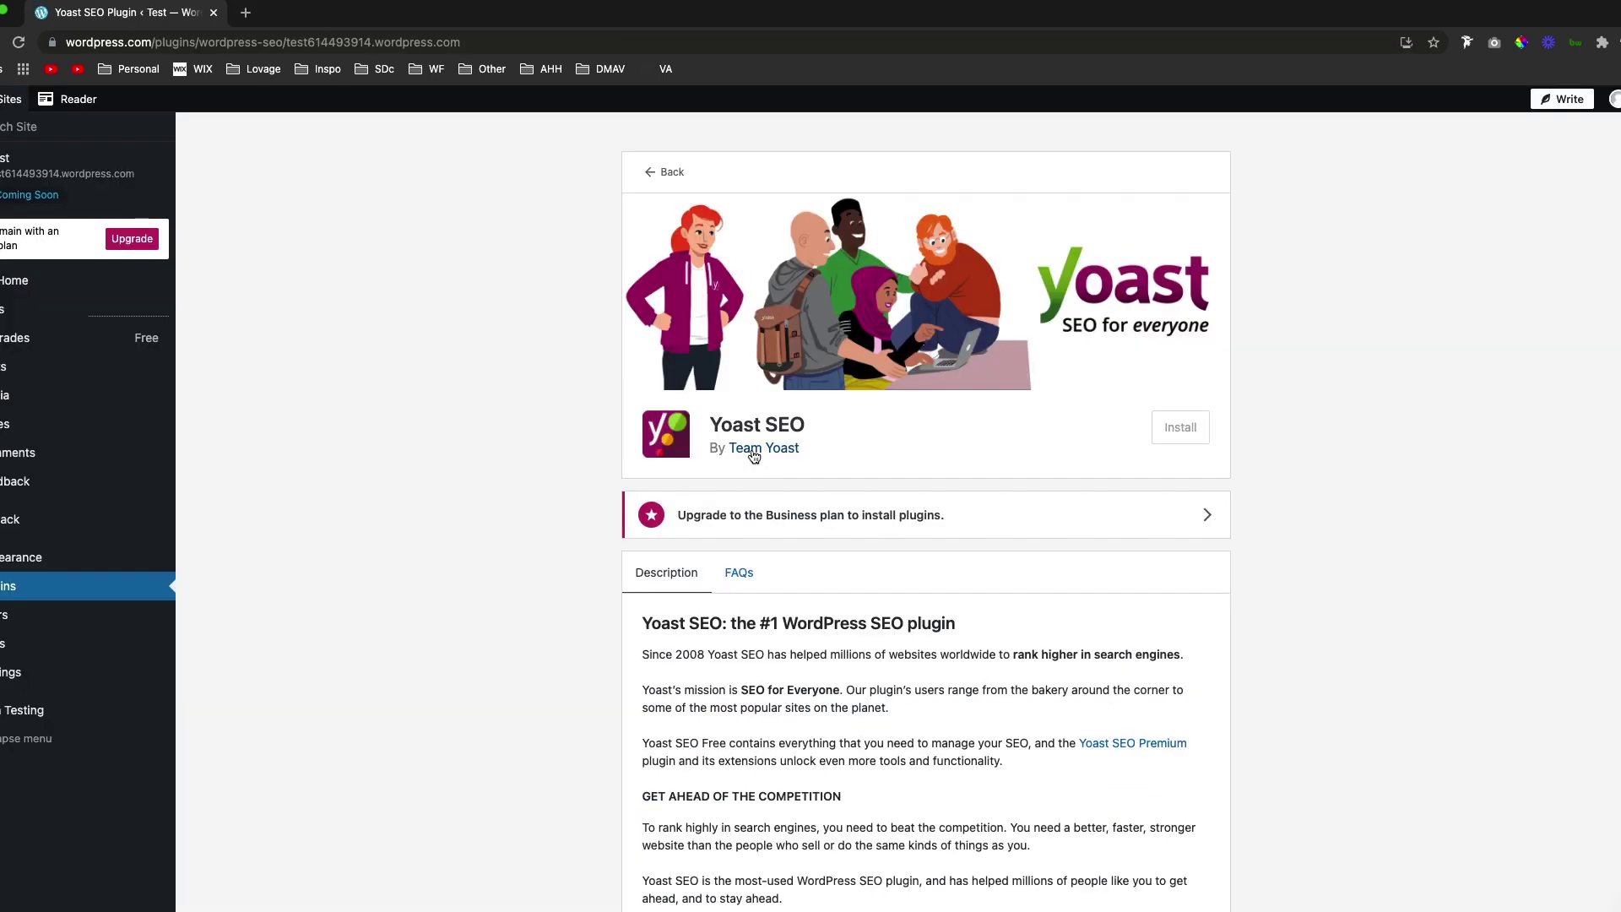
Visit the Yoast website from the WordPress plugin's author link and view the Yoast SEO for WordPress product page with its plugin options
{"action": "left_click", "coordinate": [754, 455]}
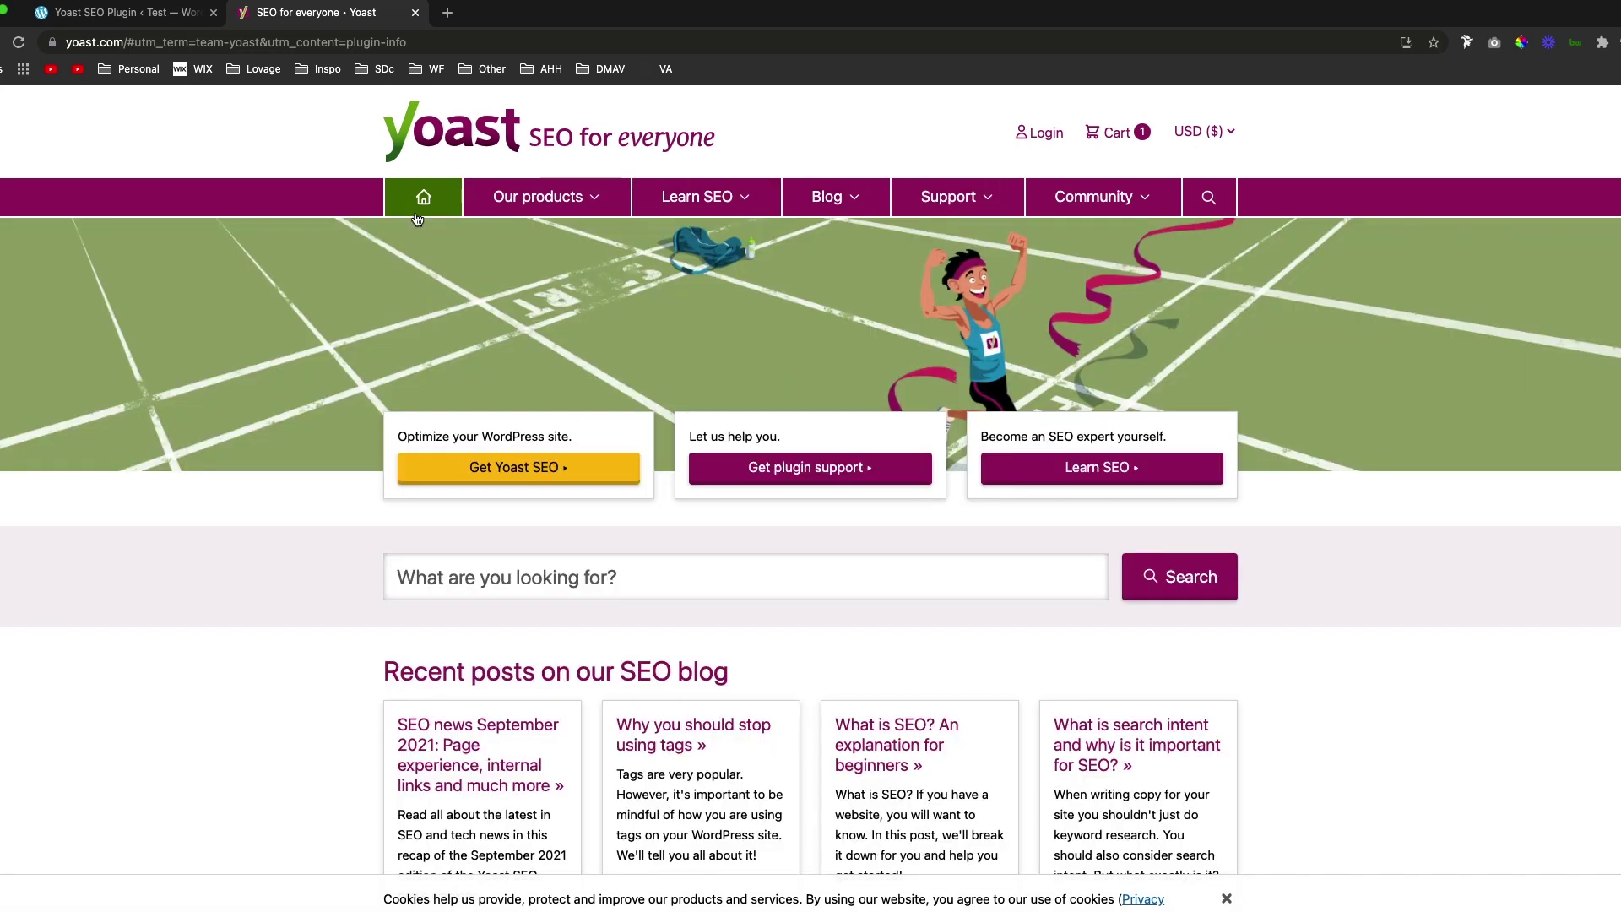
{"action": "mouse_move", "coordinate": [532, 210]}
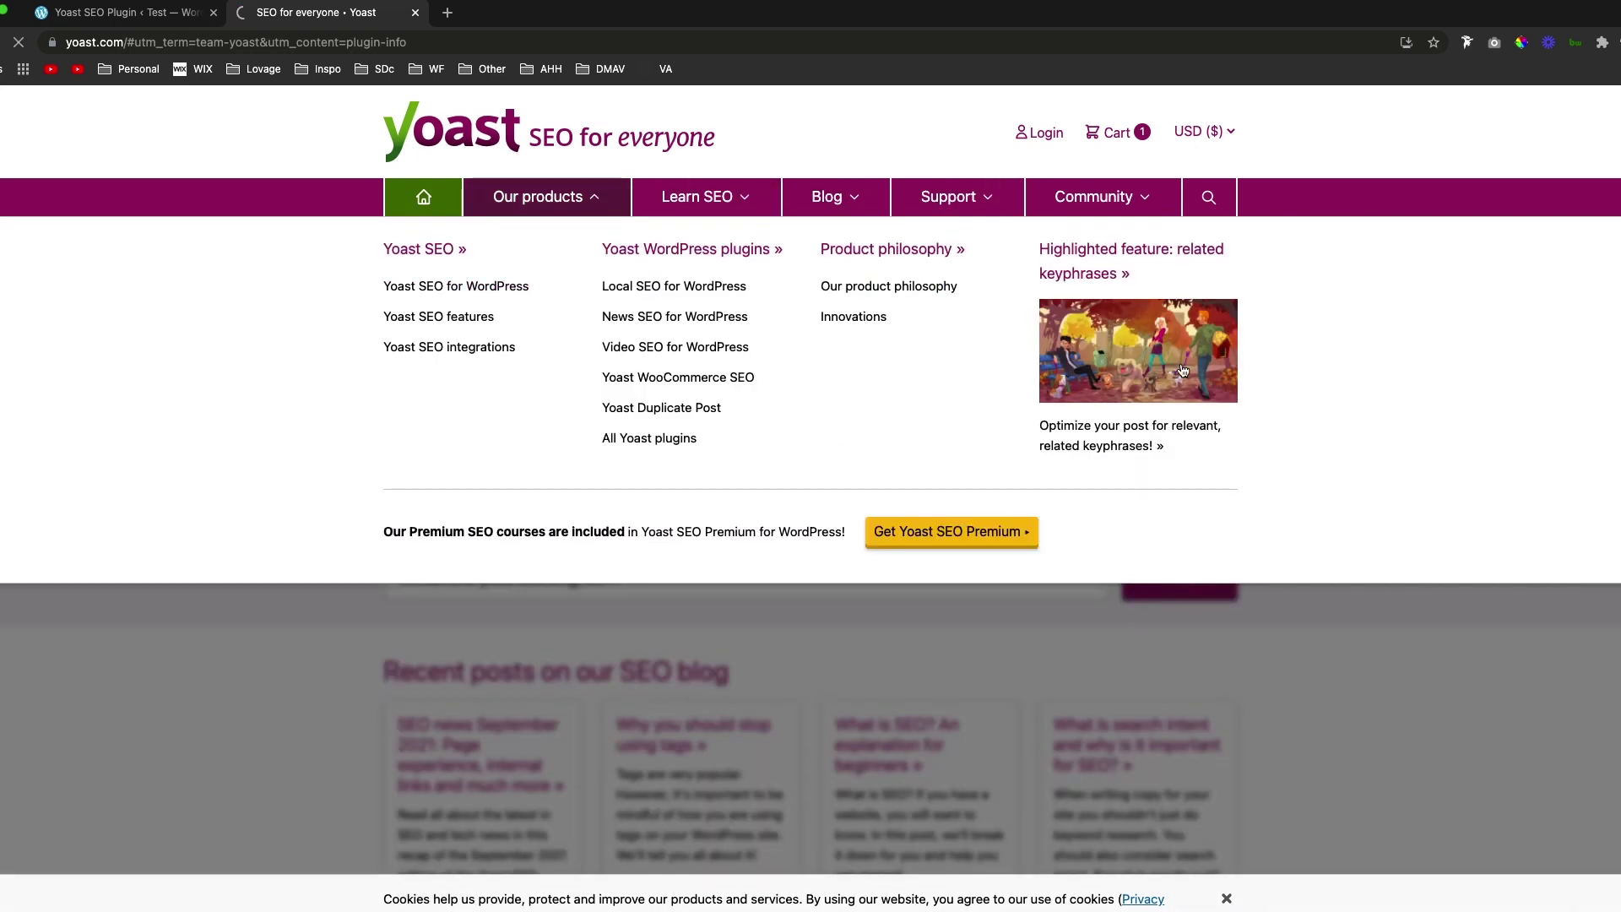
{"action": "scroll", "coordinate": [1574, 439], "scroll_direction": "down", "scroll_amount": 7}
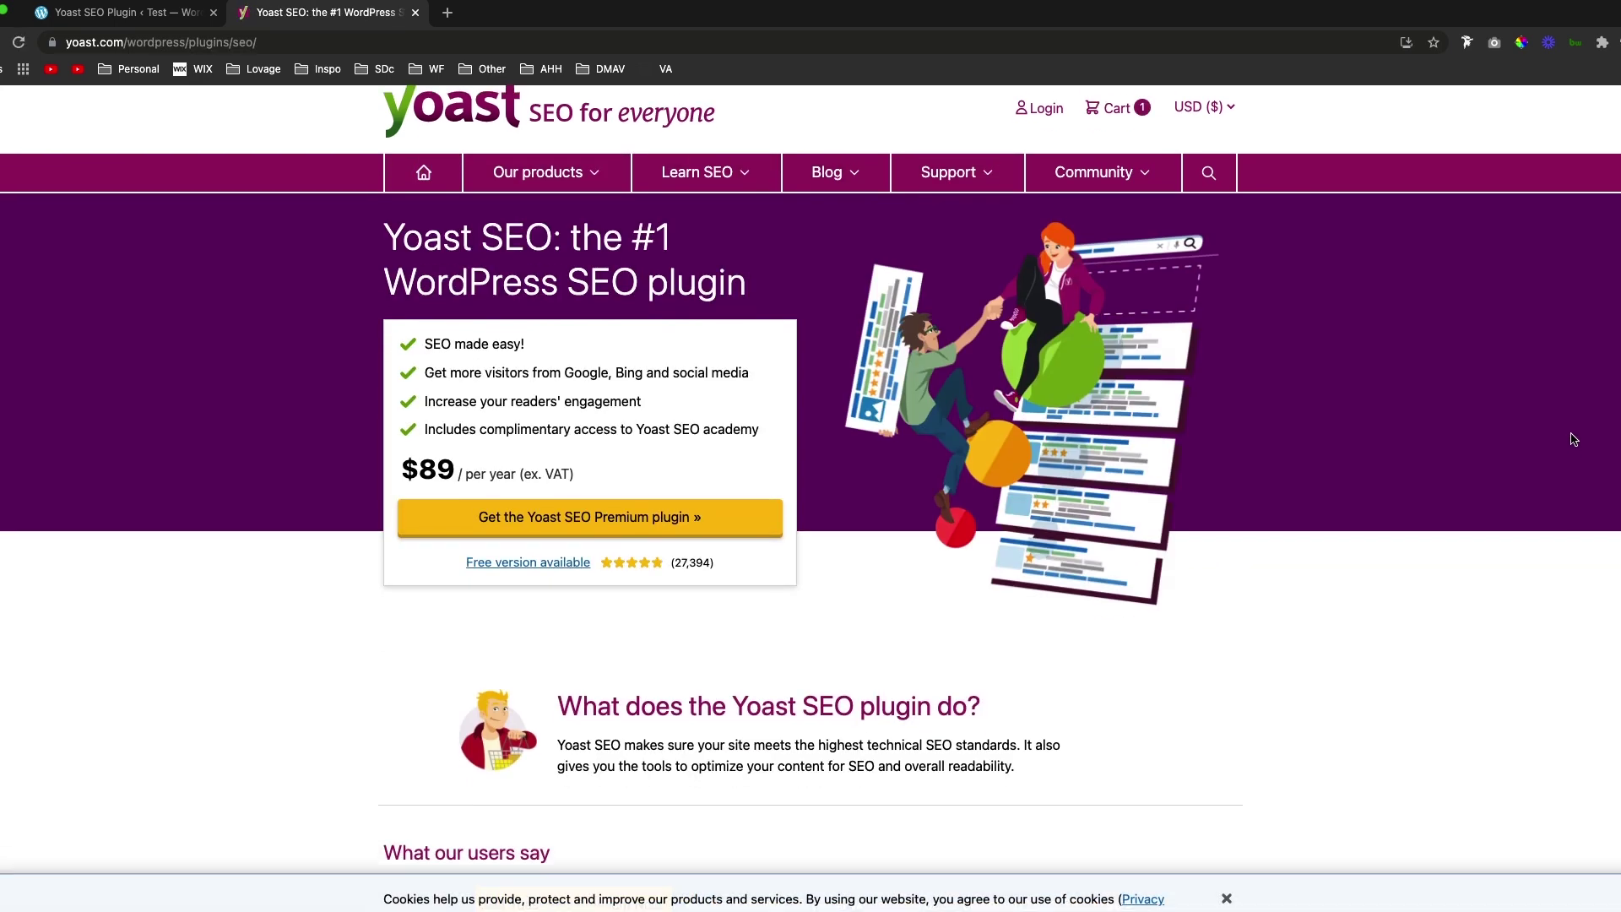
{"action": "scroll", "coordinate": [1574, 439], "scroll_direction": "down", "scroll_amount": 9}
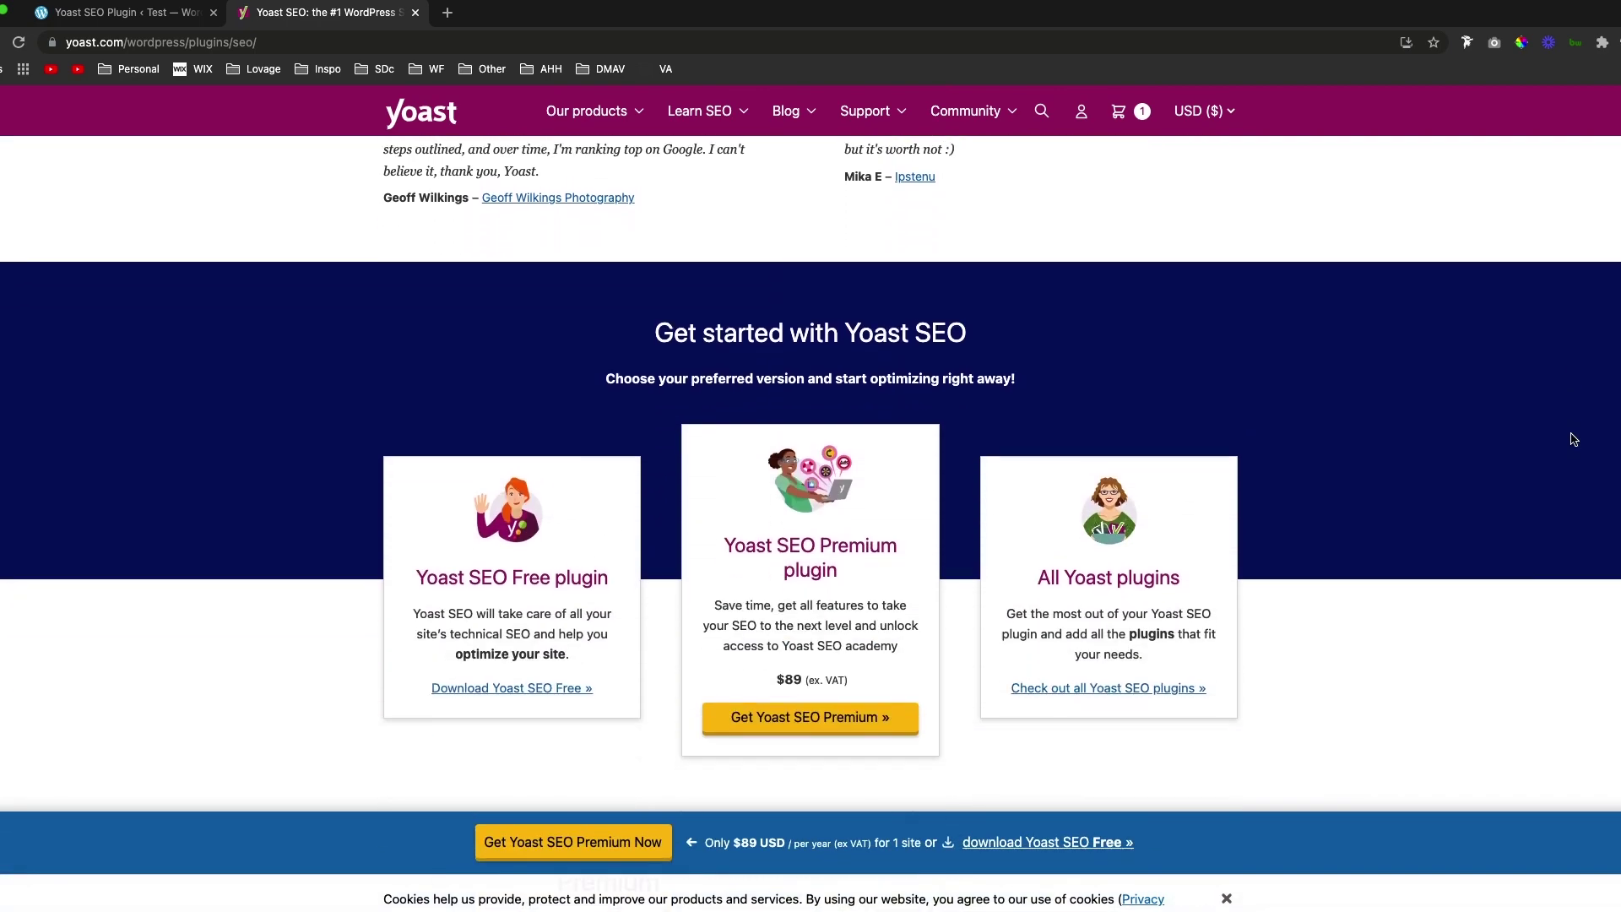
Read through the Yoast SEO plugin features and the table comparing the Free and Premium versions
{"action": "scroll", "coordinate": [1573, 439], "scroll_direction": "down", "scroll_amount": 5}
{"action": "scroll", "coordinate": [1573, 439], "scroll_direction": "down", "scroll_amount": 12}
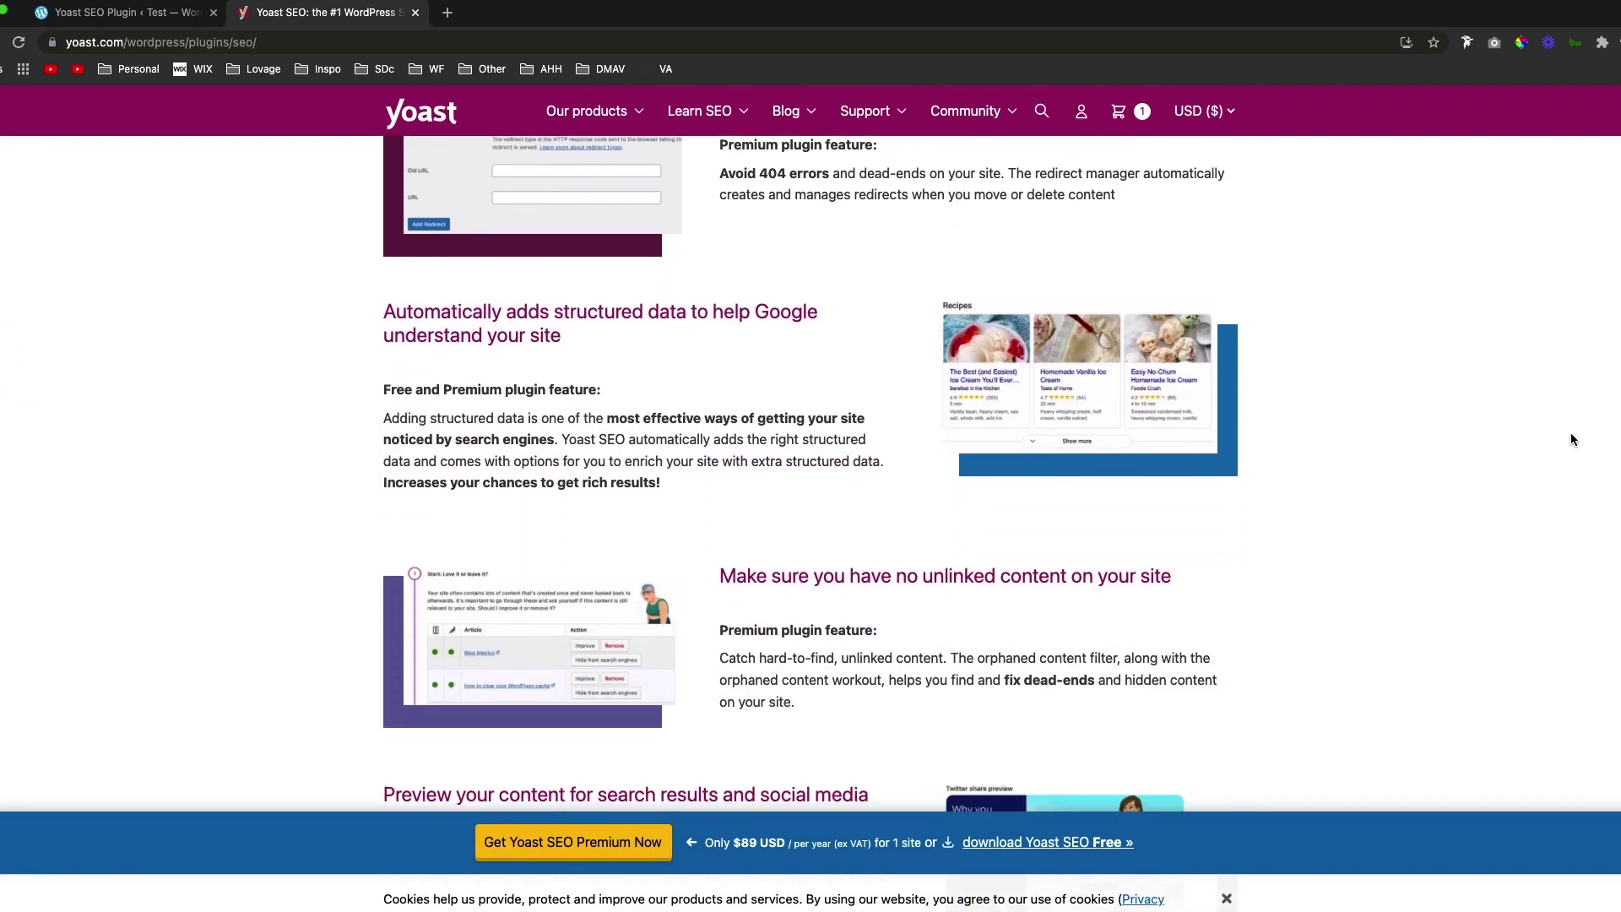
{"action": "scroll", "coordinate": [1573, 440], "scroll_direction": "down", "scroll_amount": 8}
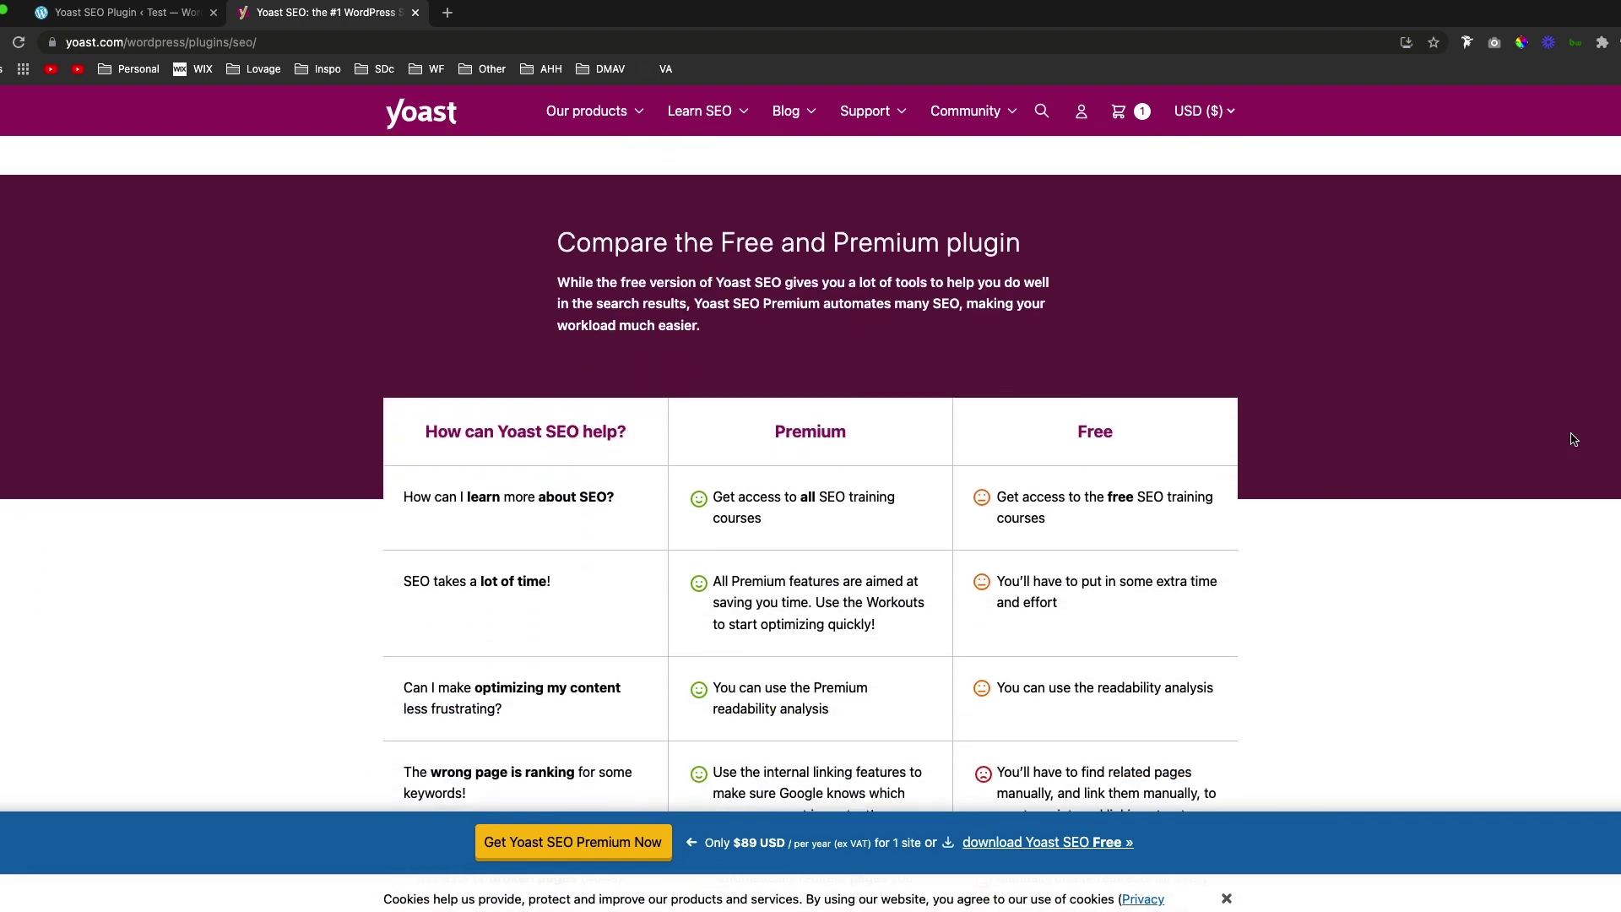
{"action": "scroll", "coordinate": [1573, 439], "scroll_direction": "down", "scroll_amount": 8}
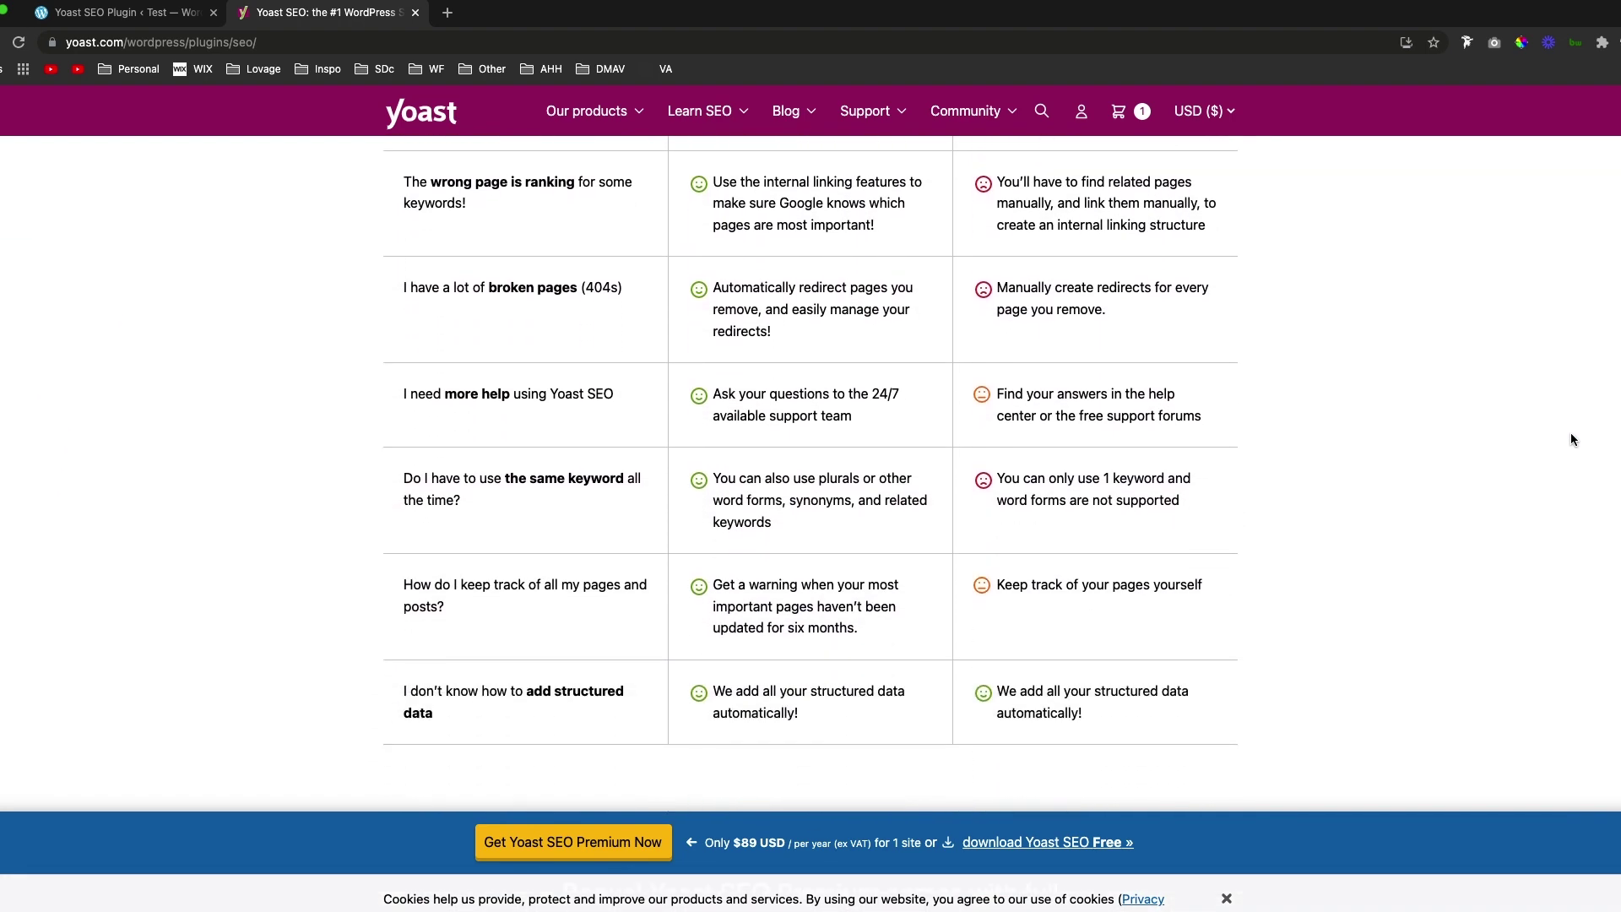
{"action": "scroll", "coordinate": [1573, 439], "scroll_direction": "down", "scroll_amount": 13}
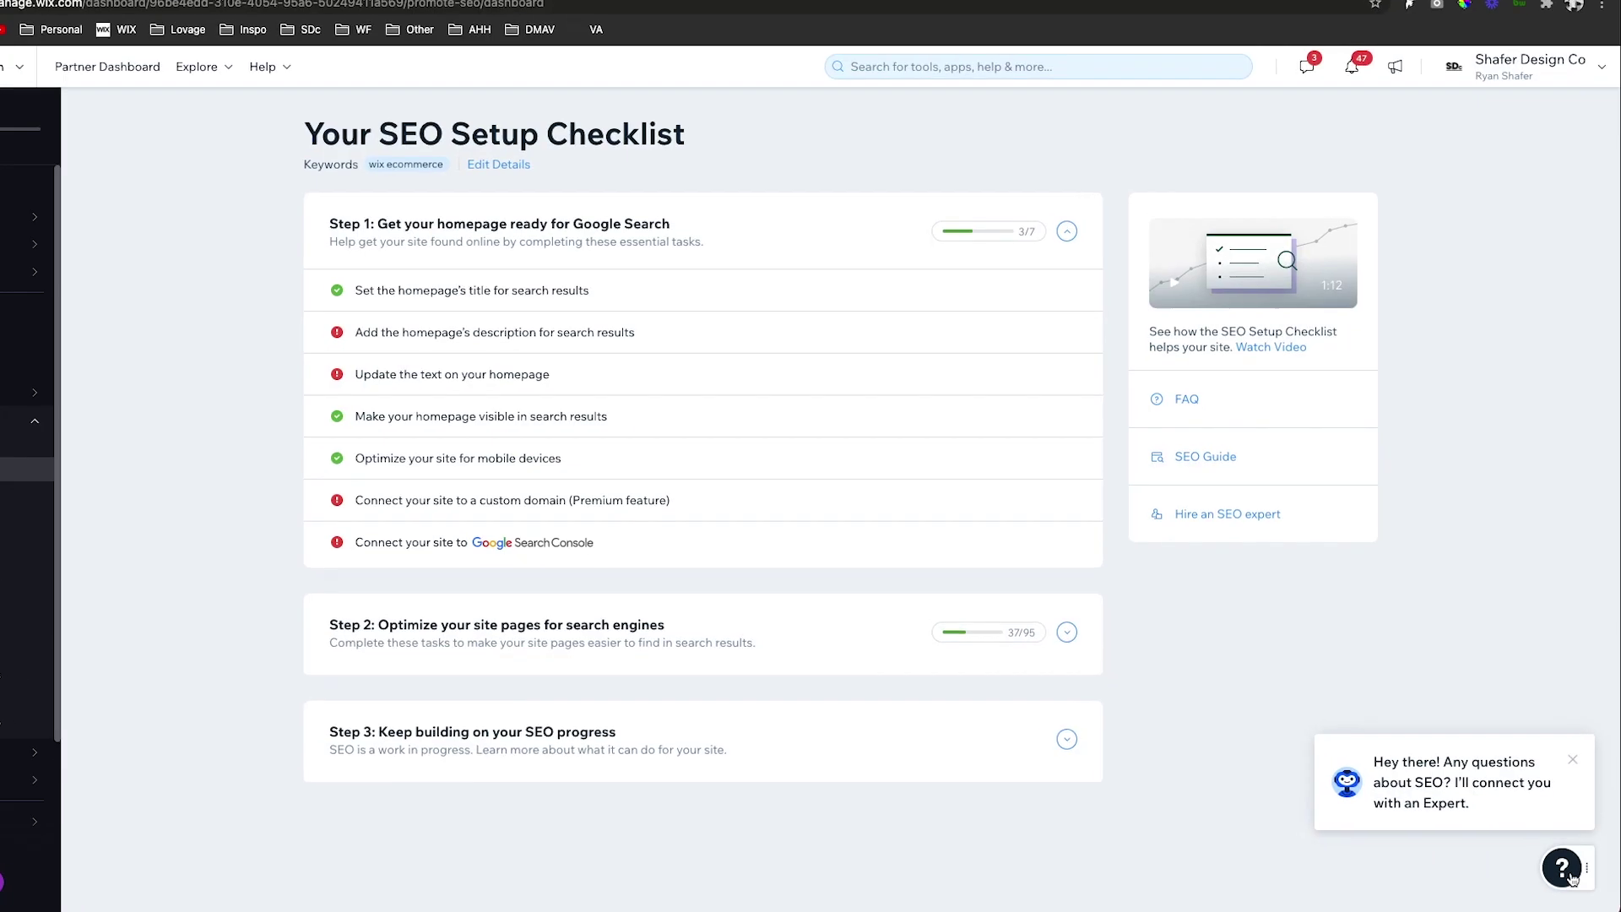
Open the Wixbot help chat on the SEO Setup Checklist and ask "How to add a strip"
{"action": "left_click", "coordinate": [1430, 788]}
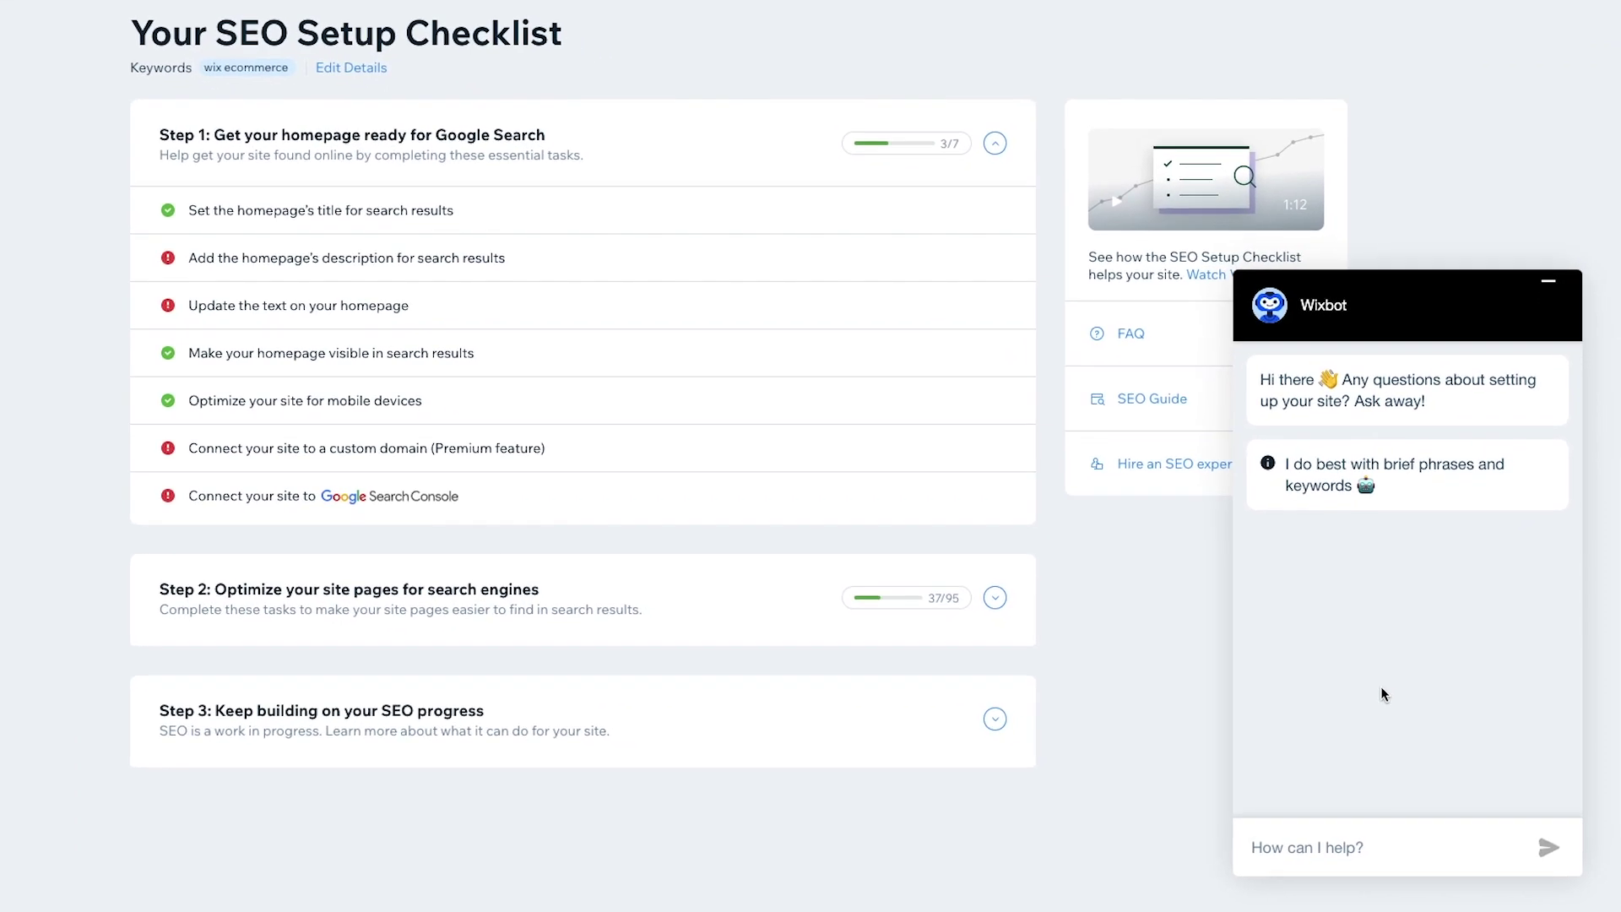
{"action": "type", "text": "How to add a strip"}
{"action": "key", "text": "Return"}
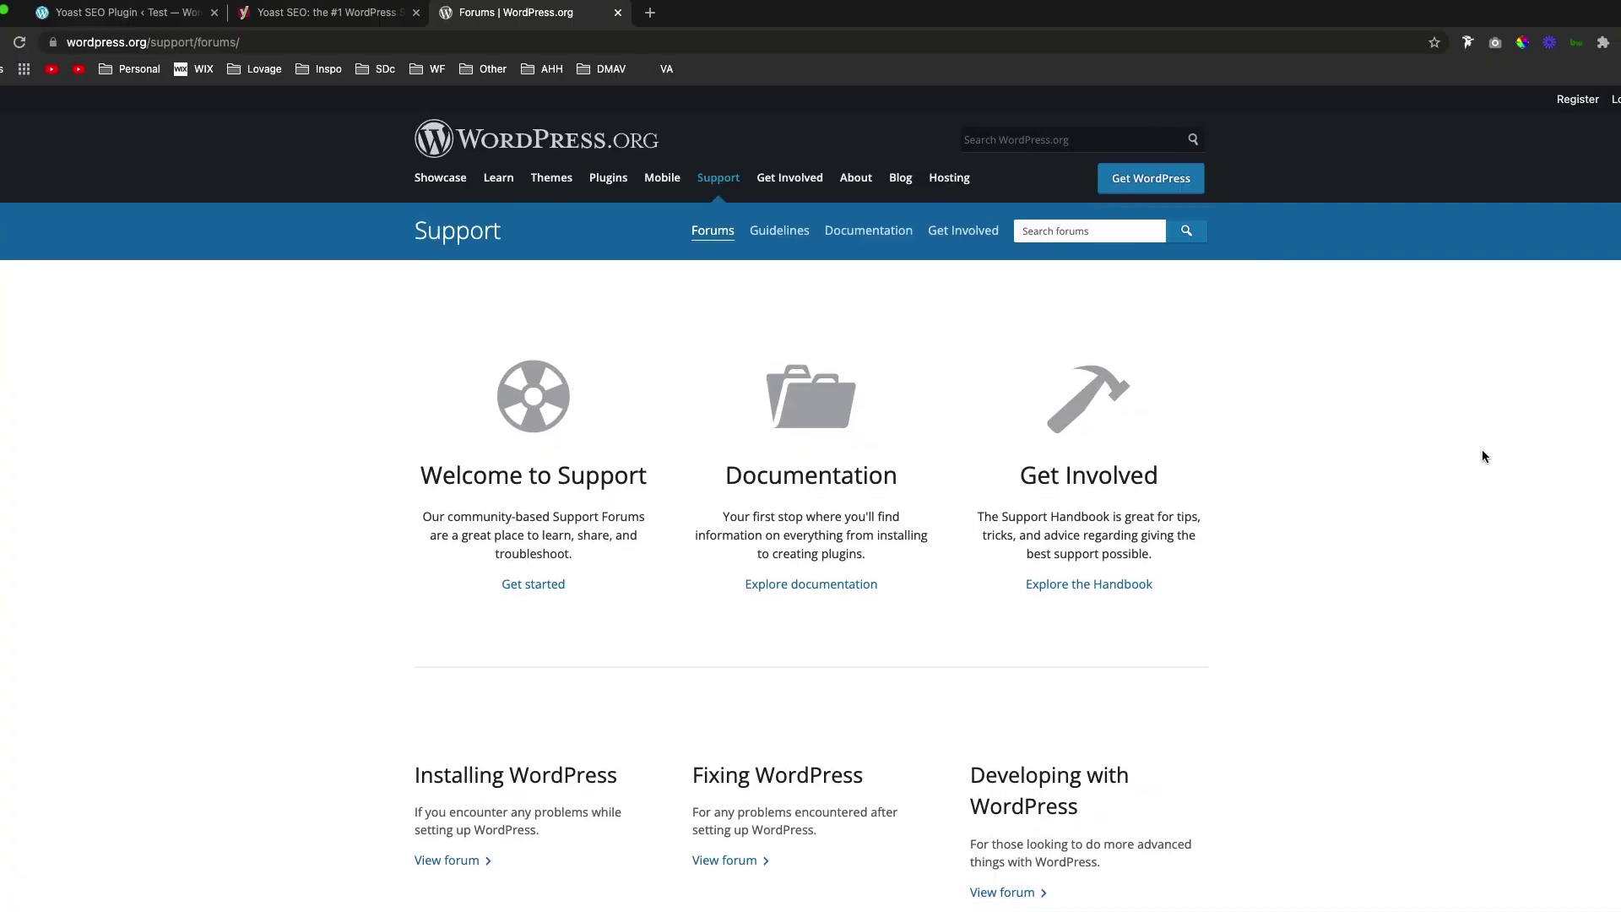
Look through the WordPress.org support forum categories and open the support documentation
{"action": "scroll", "coordinate": [1483, 454], "scroll_direction": "down", "scroll_amount": 2}
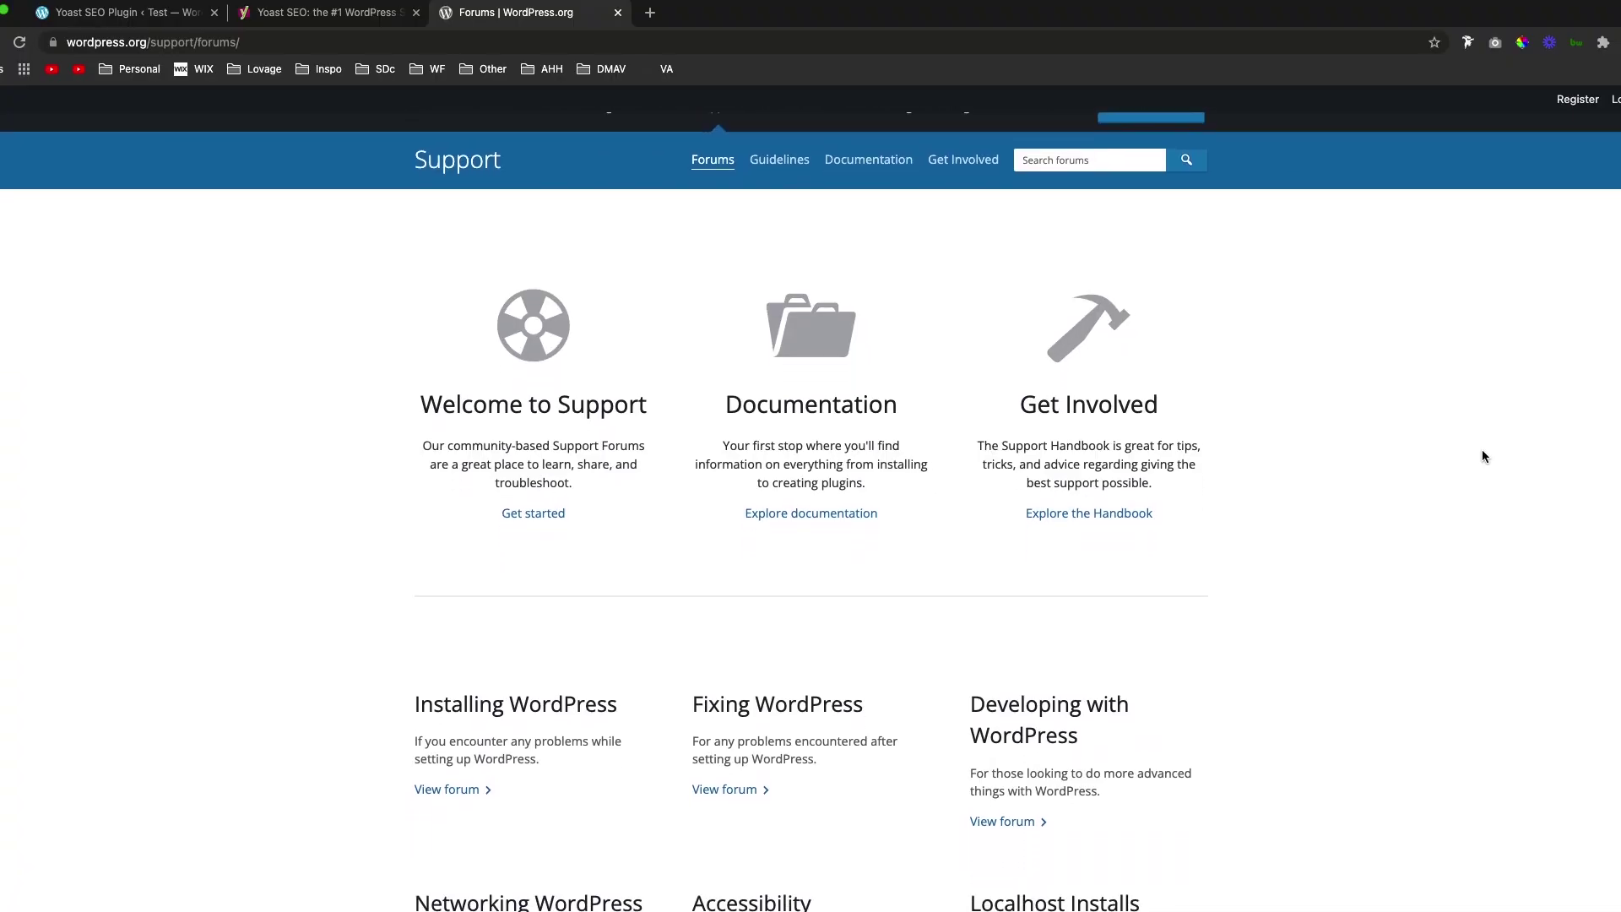
{"action": "scroll", "coordinate": [1483, 451], "scroll_direction": "down", "scroll_amount": 5}
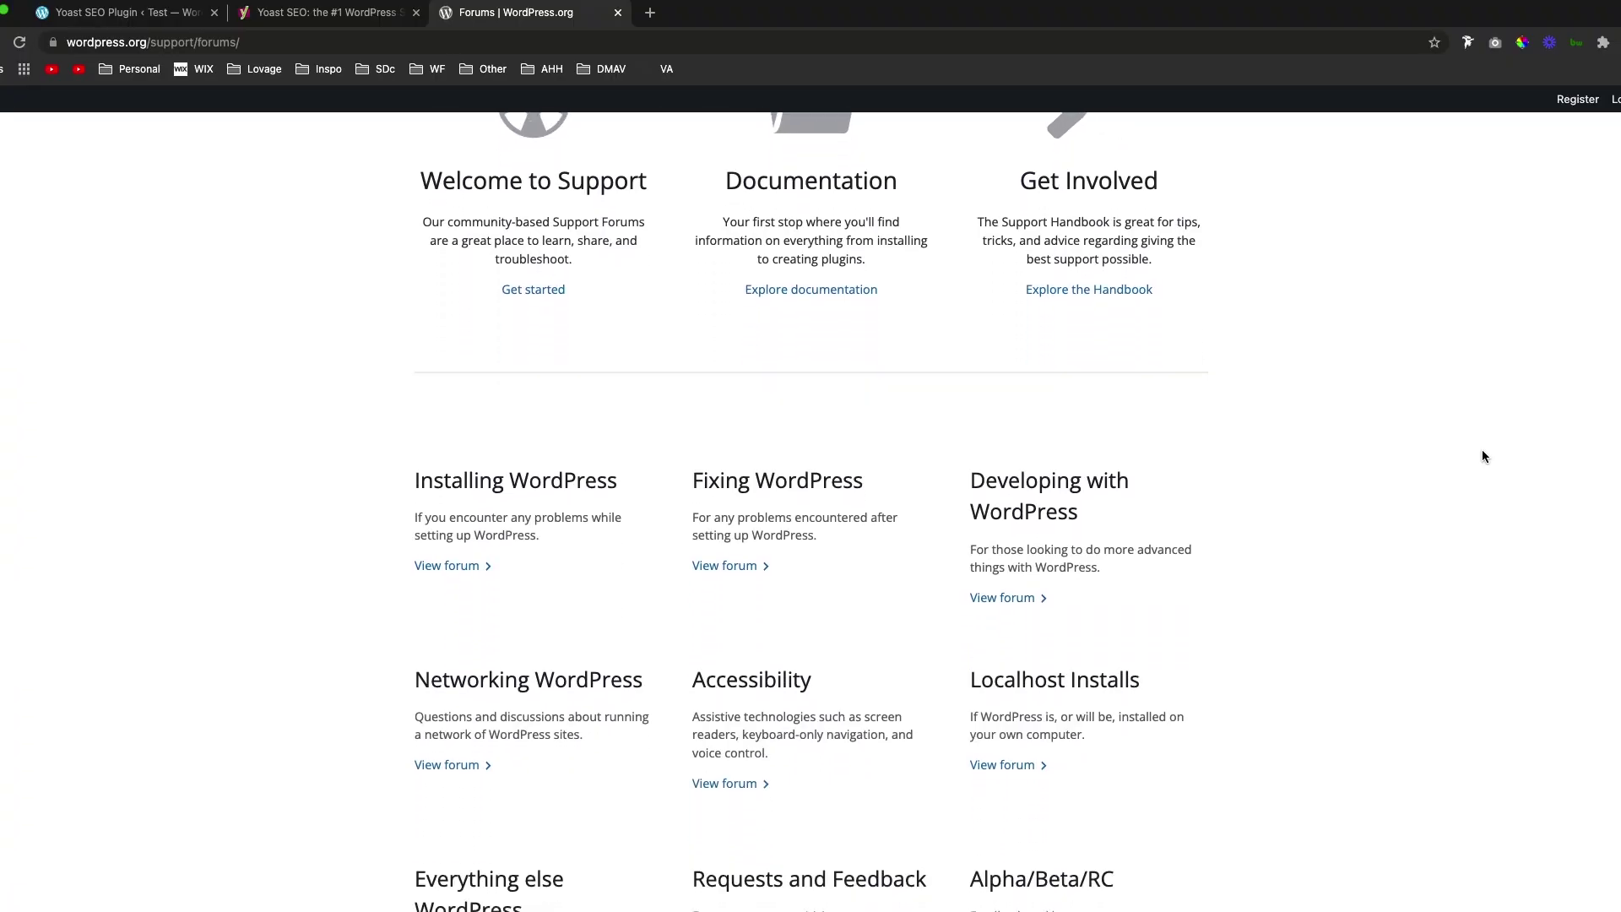
{"action": "scroll", "coordinate": [1483, 451], "scroll_direction": "down", "scroll_amount": 5}
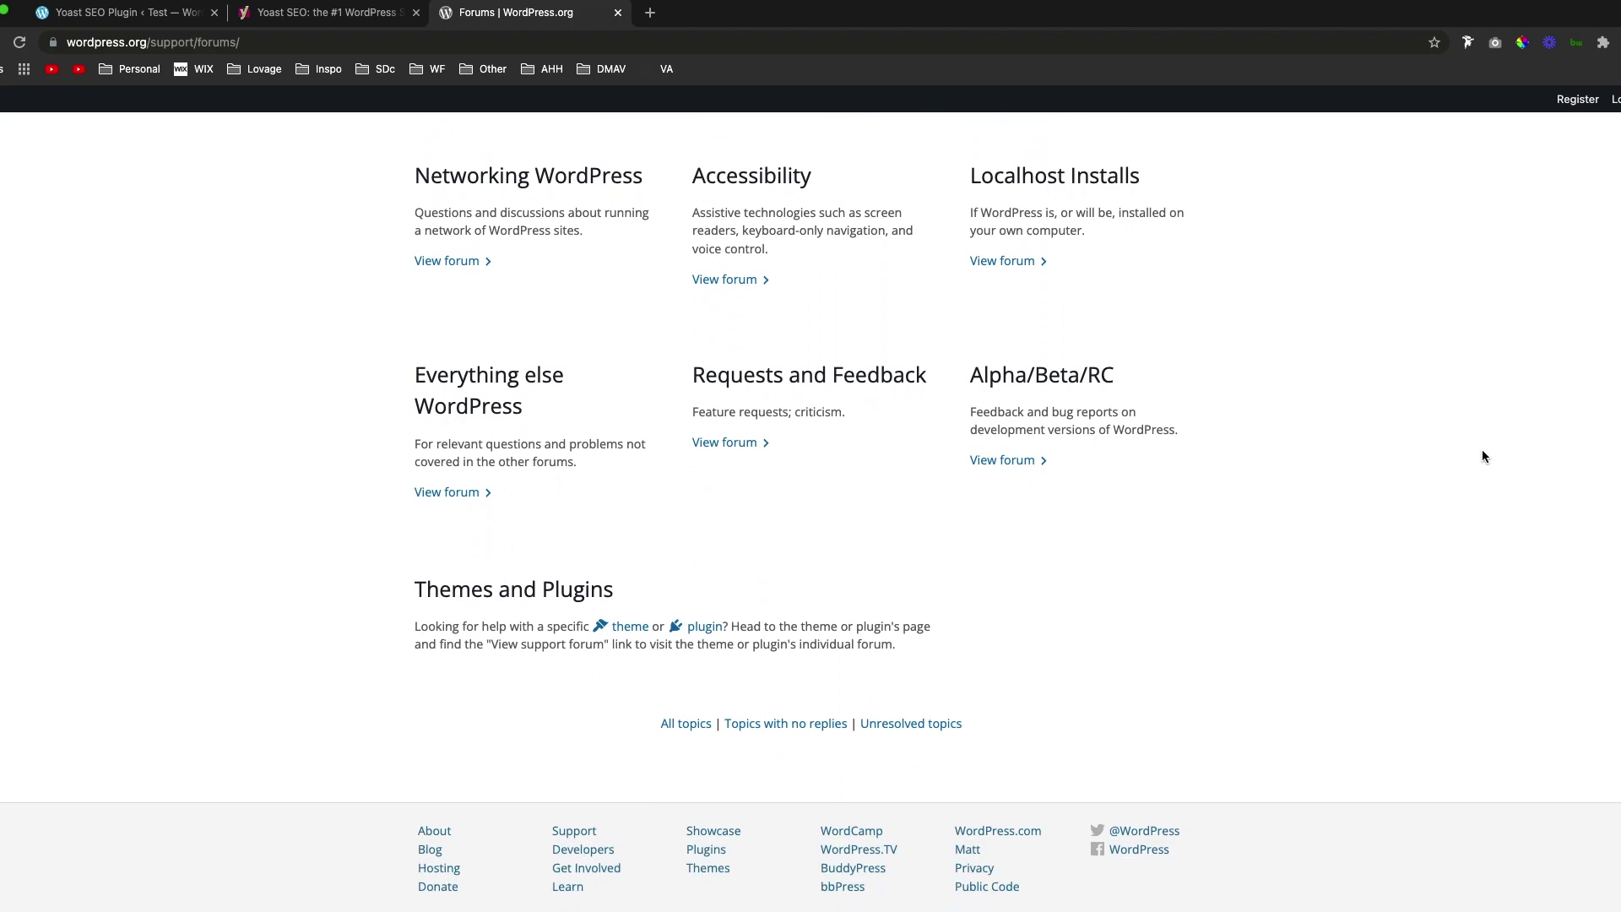
{"action": "scroll", "coordinate": [1482, 449], "scroll_direction": "up", "scroll_amount": 12}
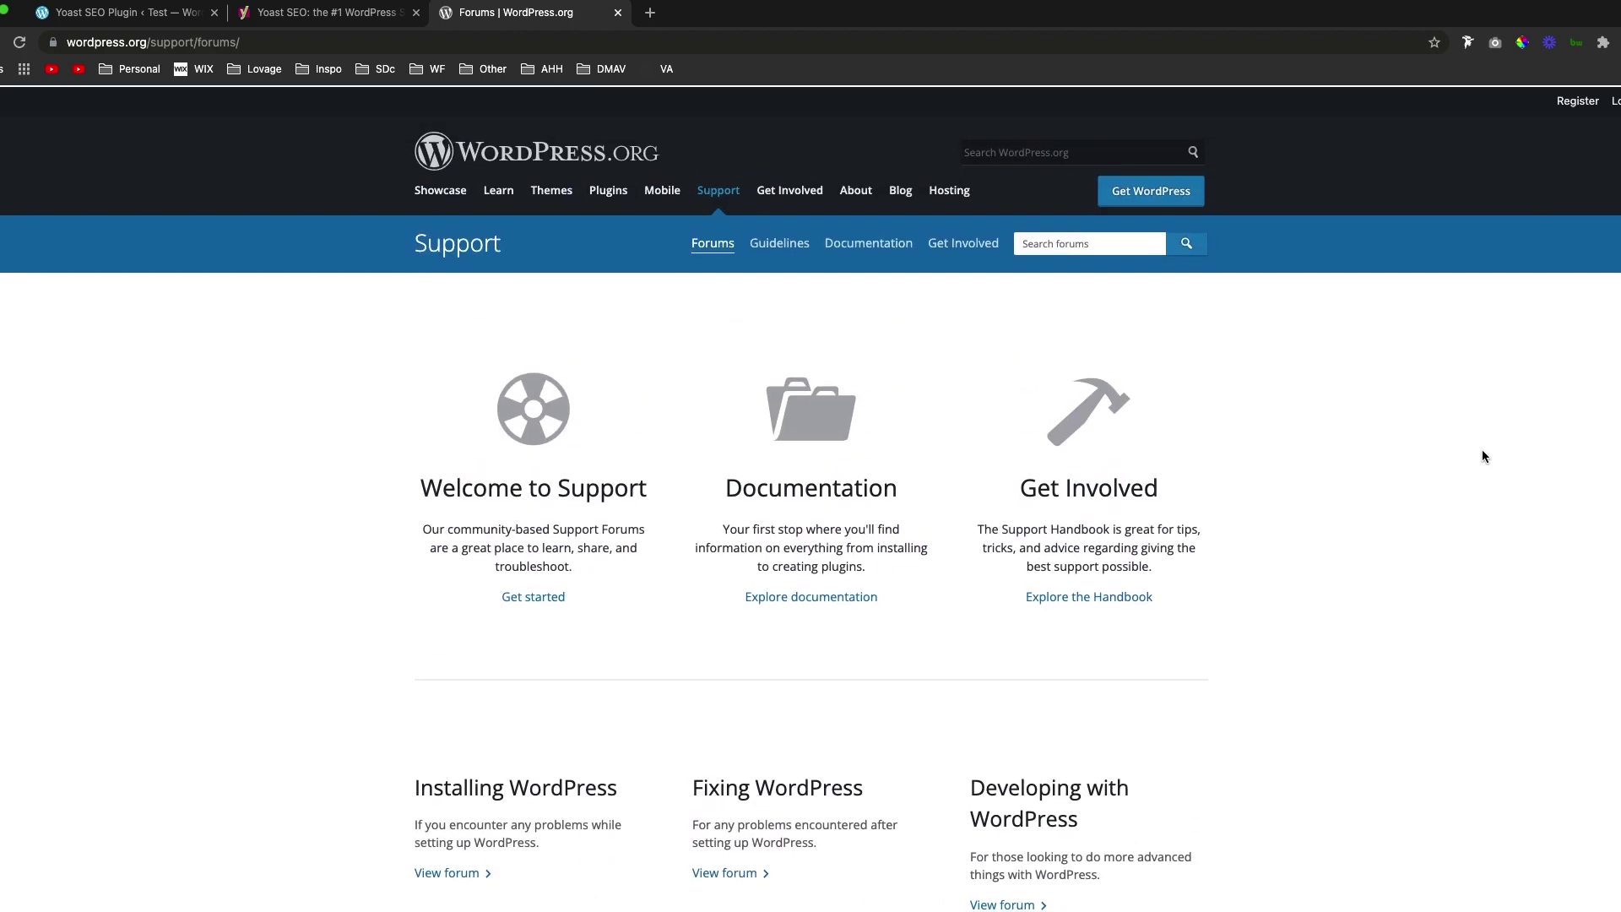
{"action": "left_click", "coordinate": [792, 601]}
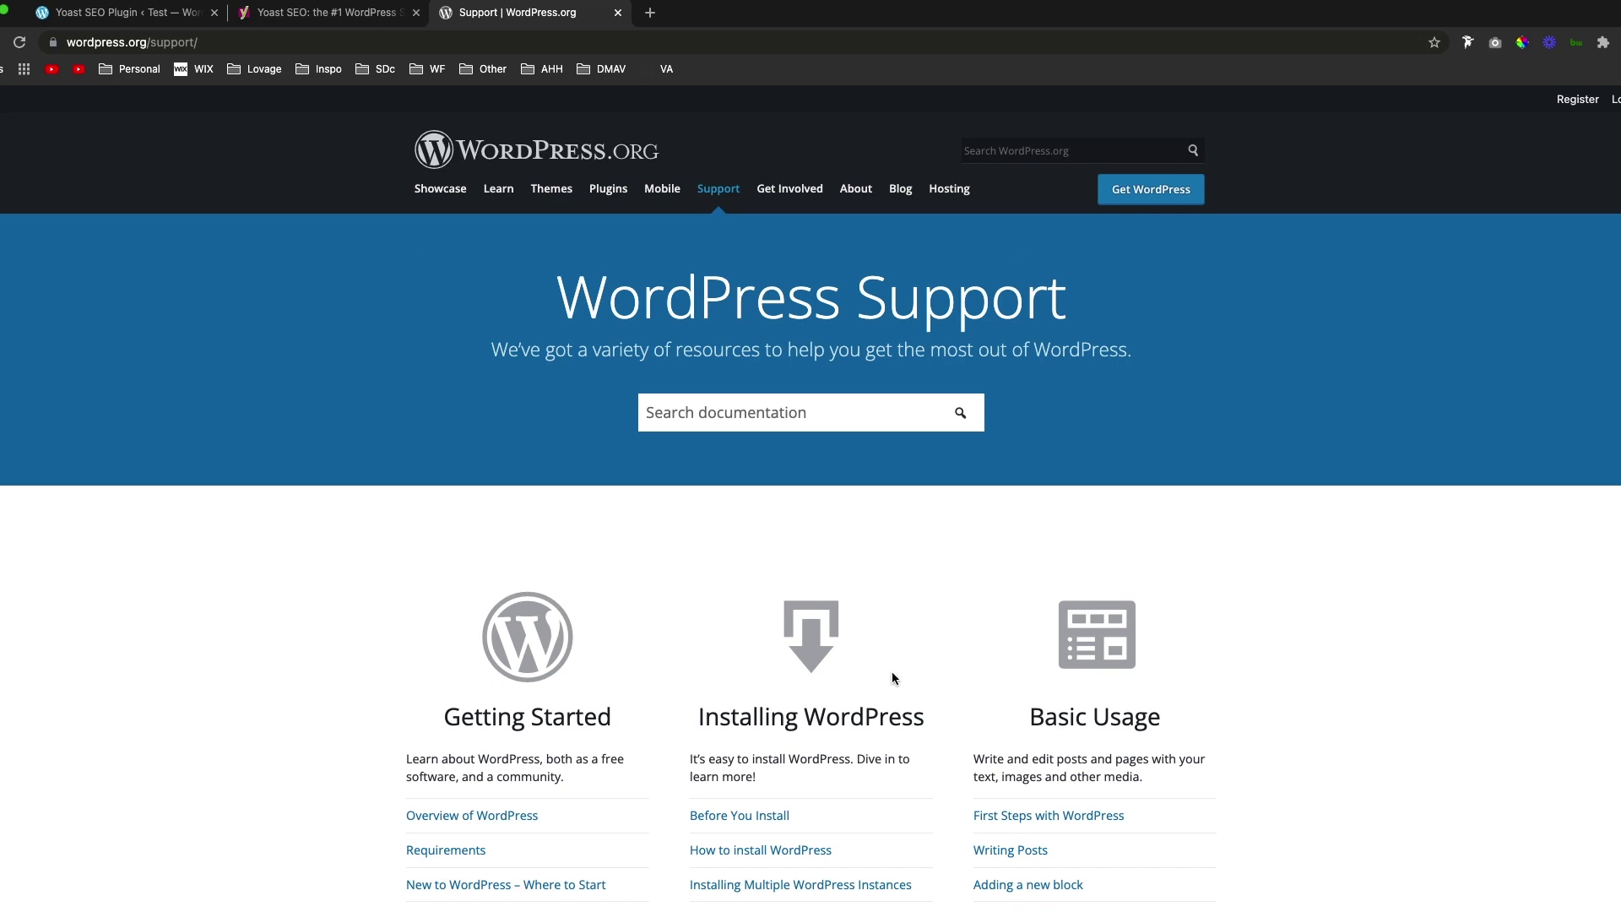
Open the "Overview of WordPress" article from the support documentation's Getting Started section and read it
{"action": "scroll", "coordinate": [892, 671], "scroll_direction": "down", "scroll_amount": 3}
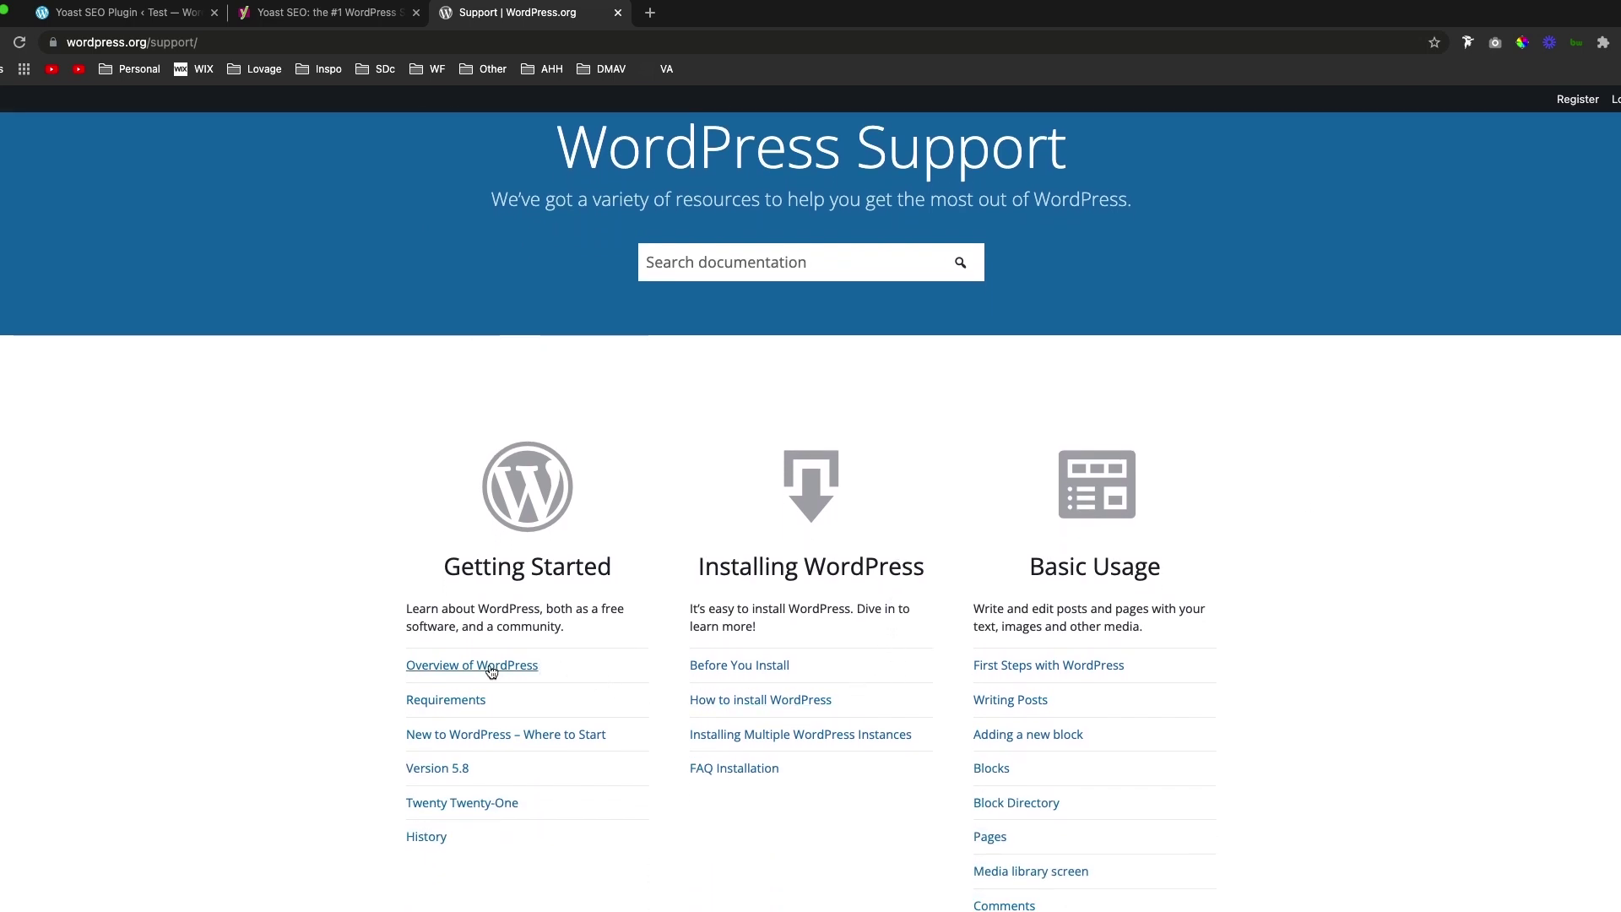
{"action": "left_click", "coordinate": [491, 667]}
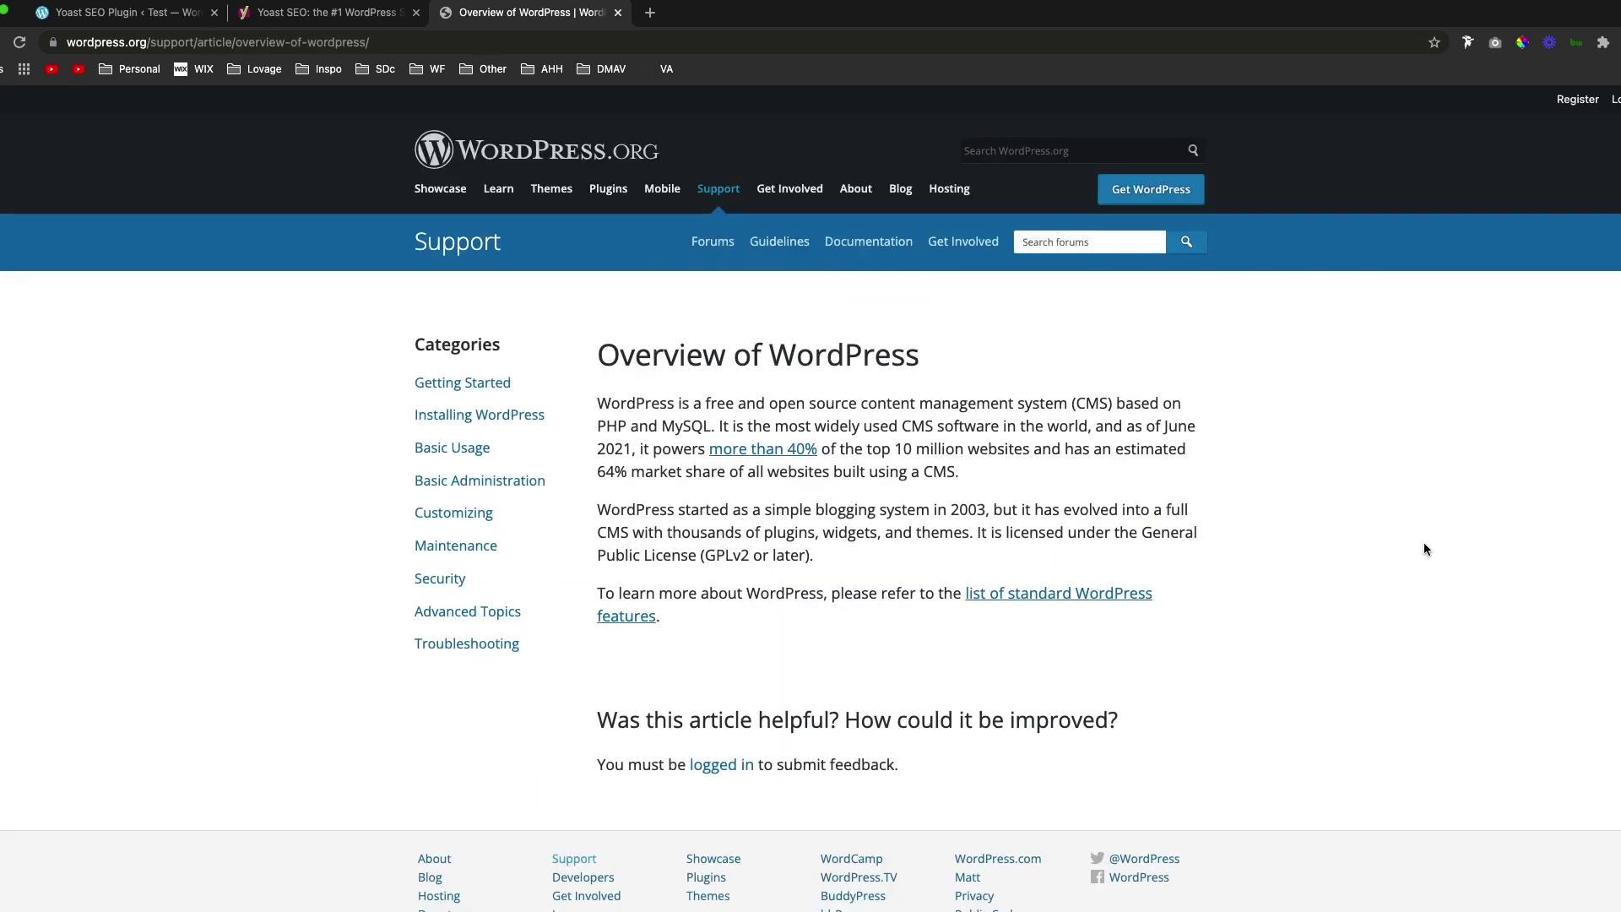
{"action": "scroll", "coordinate": [1426, 412], "scroll_direction": "down", "scroll_amount": 2}
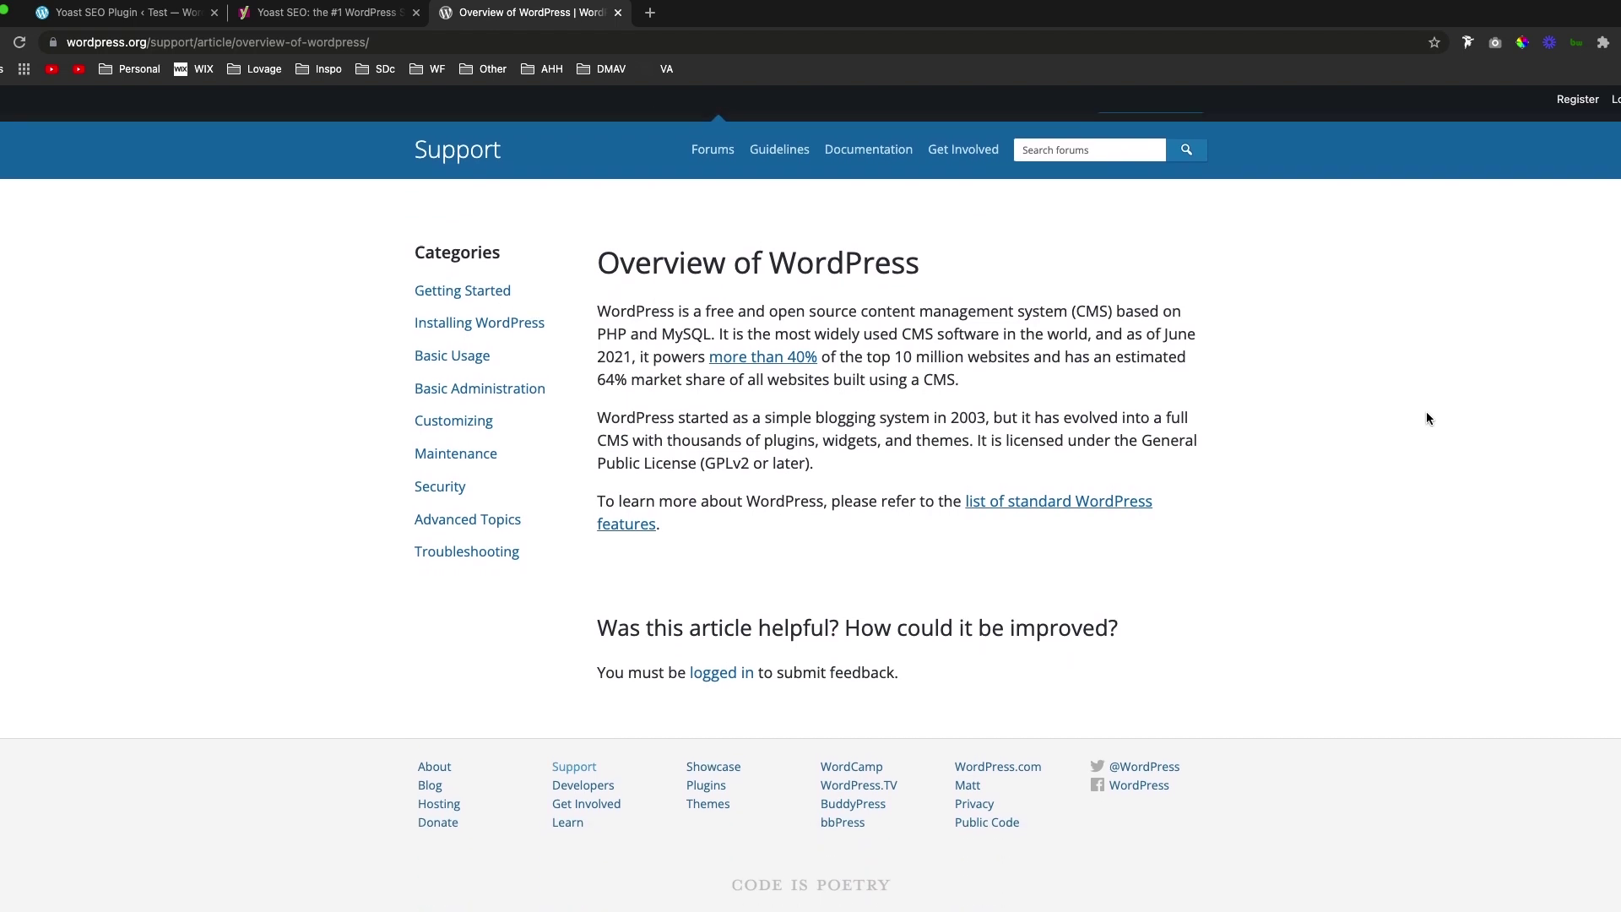
{"action": "scroll", "coordinate": [1427, 412], "scroll_direction": "up", "scroll_amount": 2}
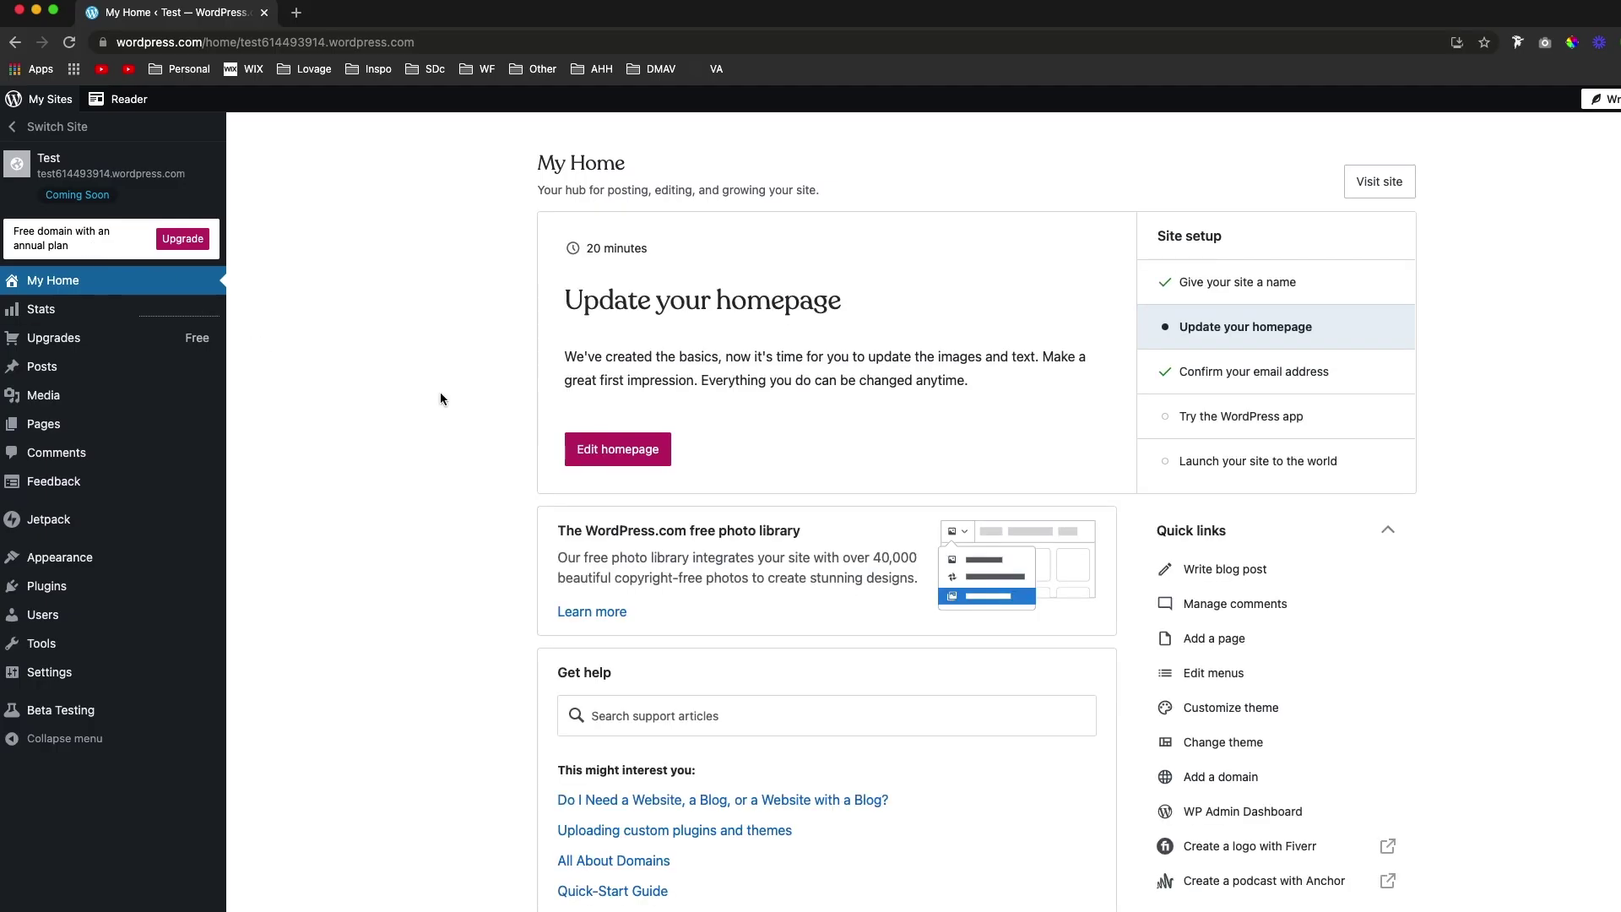
Look over the WordPress test site's My Home dashboard, including its site setup, help articles and quick links
{"action": "scroll", "coordinate": [440, 399], "scroll_direction": "down", "scroll_amount": 5}
{"action": "scroll", "coordinate": [440, 398], "scroll_direction": "up", "scroll_amount": 5}
{"action": "scroll", "coordinate": [440, 399], "scroll_direction": "down", "scroll_amount": 5}
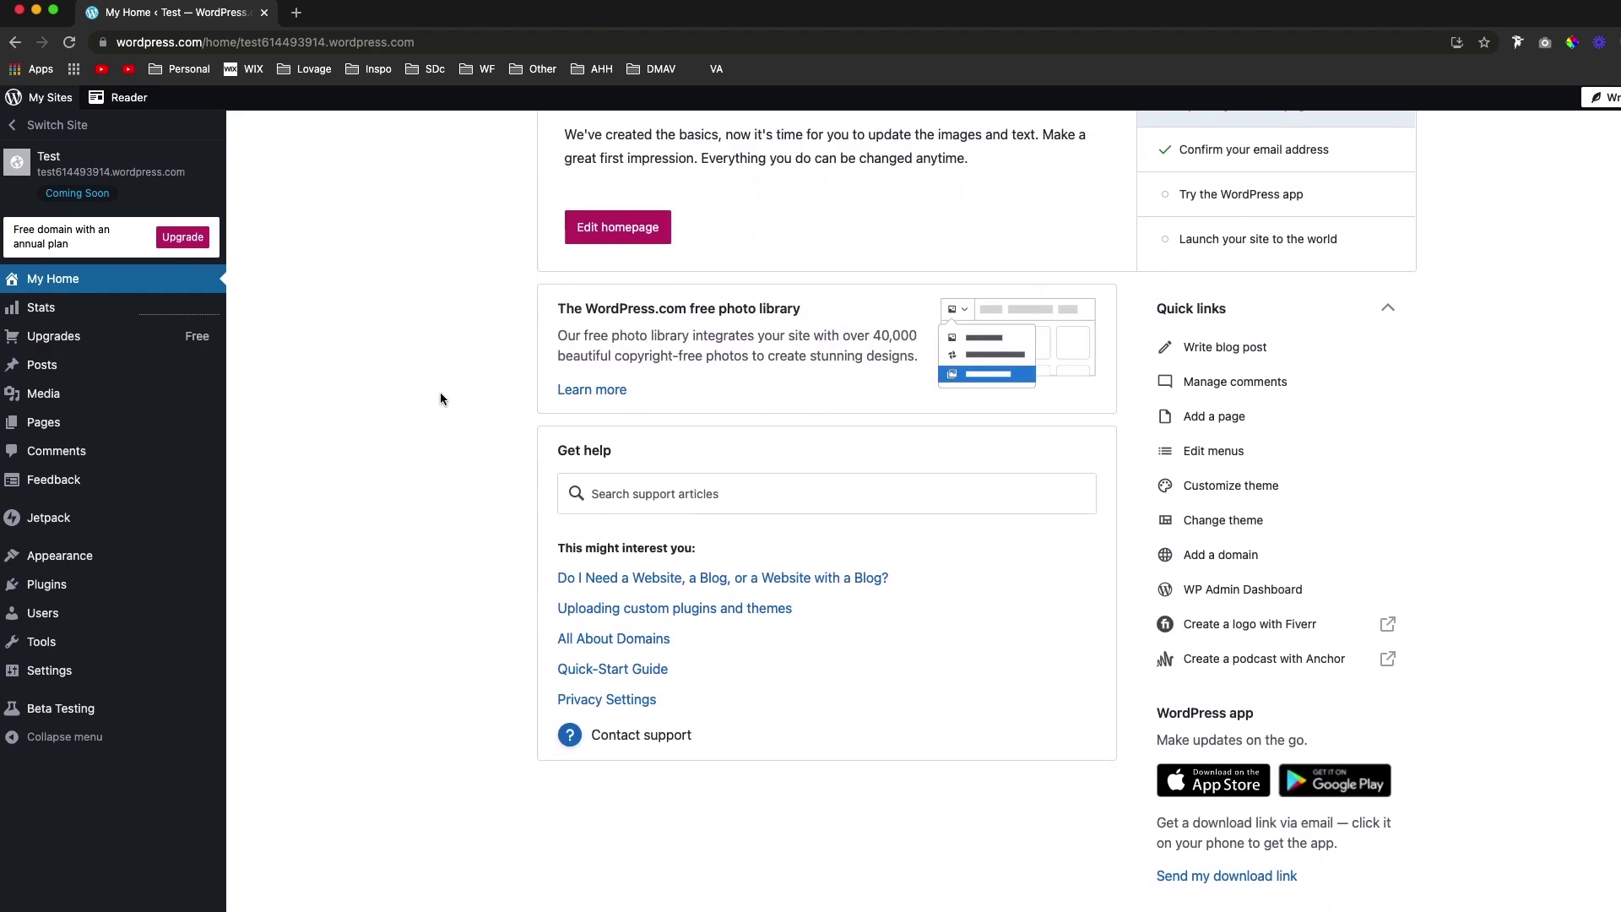
{"action": "scroll", "coordinate": [440, 398], "scroll_direction": "up", "scroll_amount": 5}
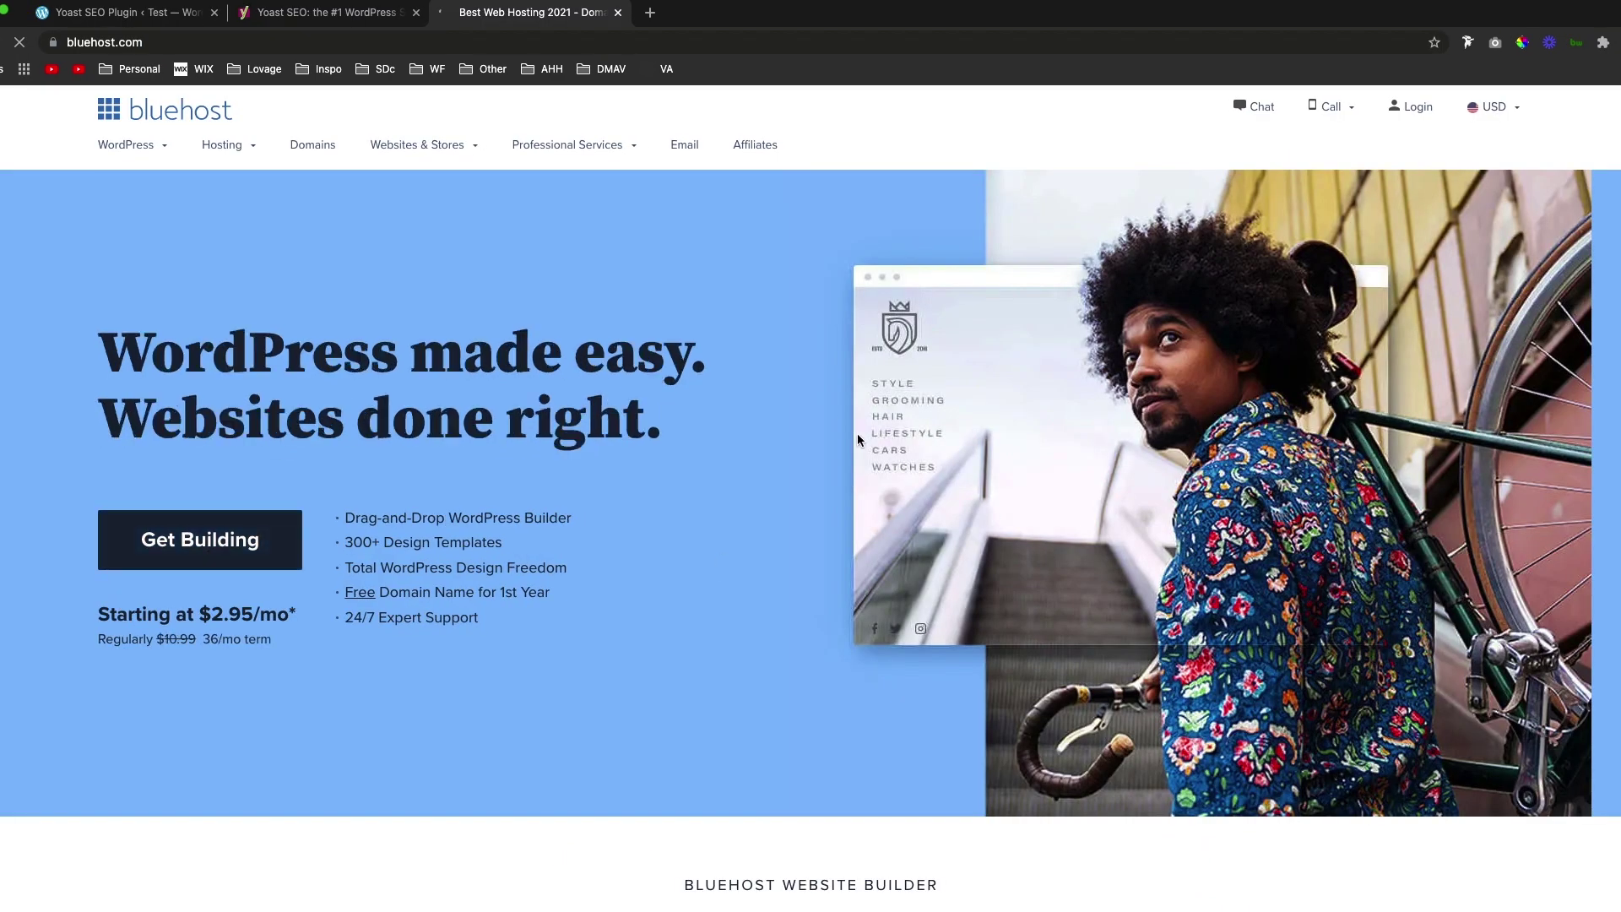
Look through the Bluehost home page sections on its WordPress hosting offer, website builder and all-in-one platform
{"action": "scroll", "coordinate": [838, 418], "scroll_direction": "down", "scroll_amount": 1}
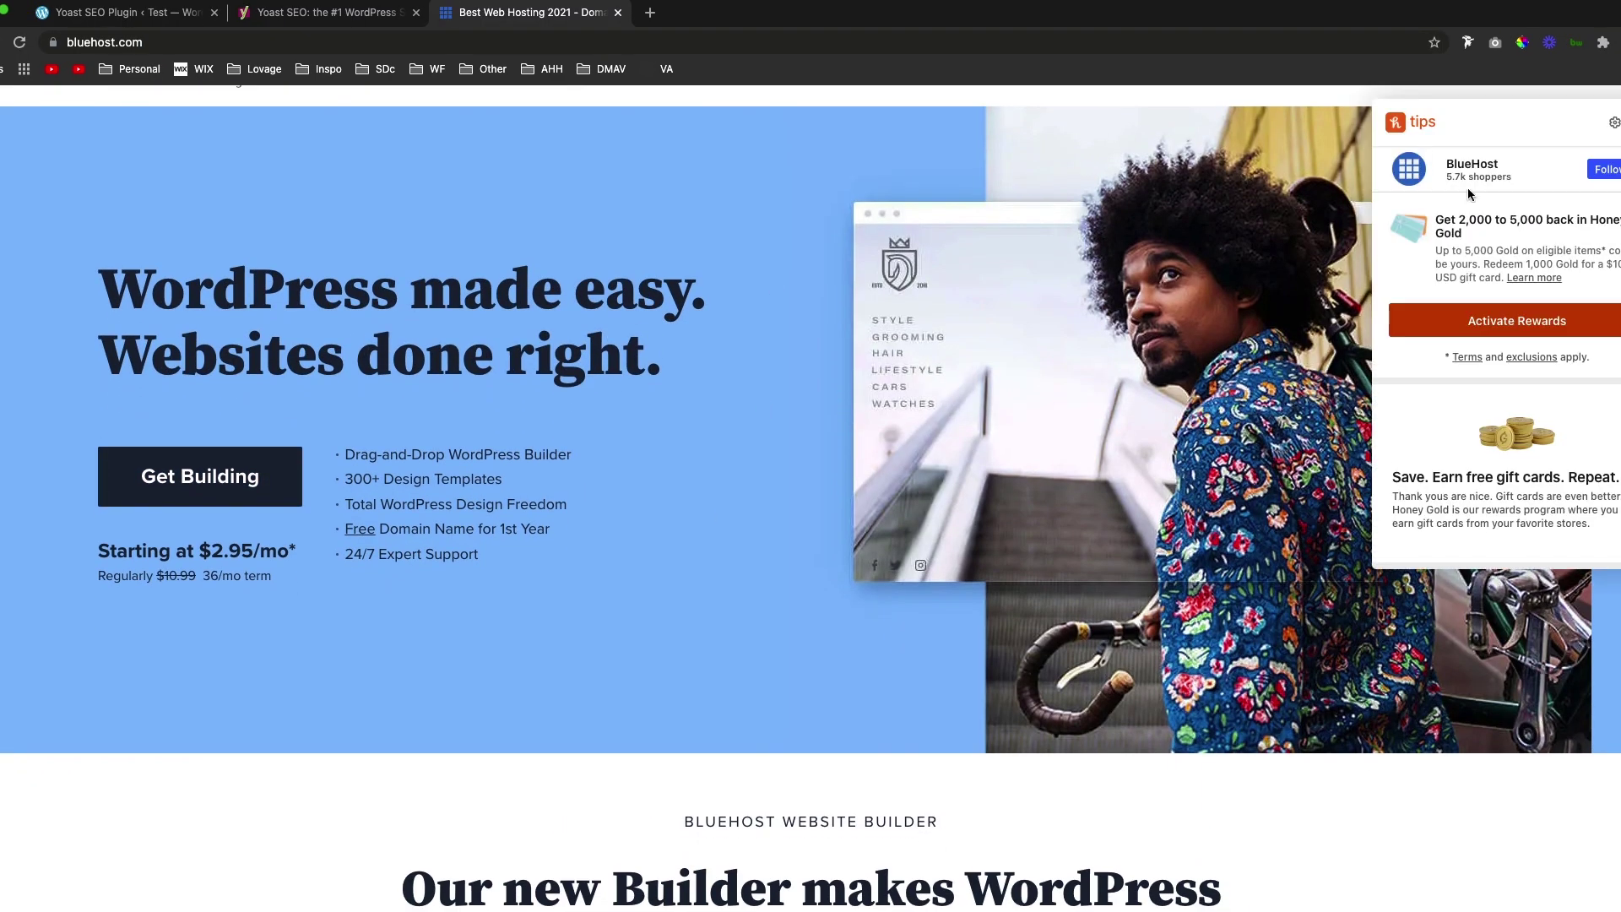
{"action": "scroll", "coordinate": [777, 379], "scroll_direction": "down", "scroll_amount": 6}
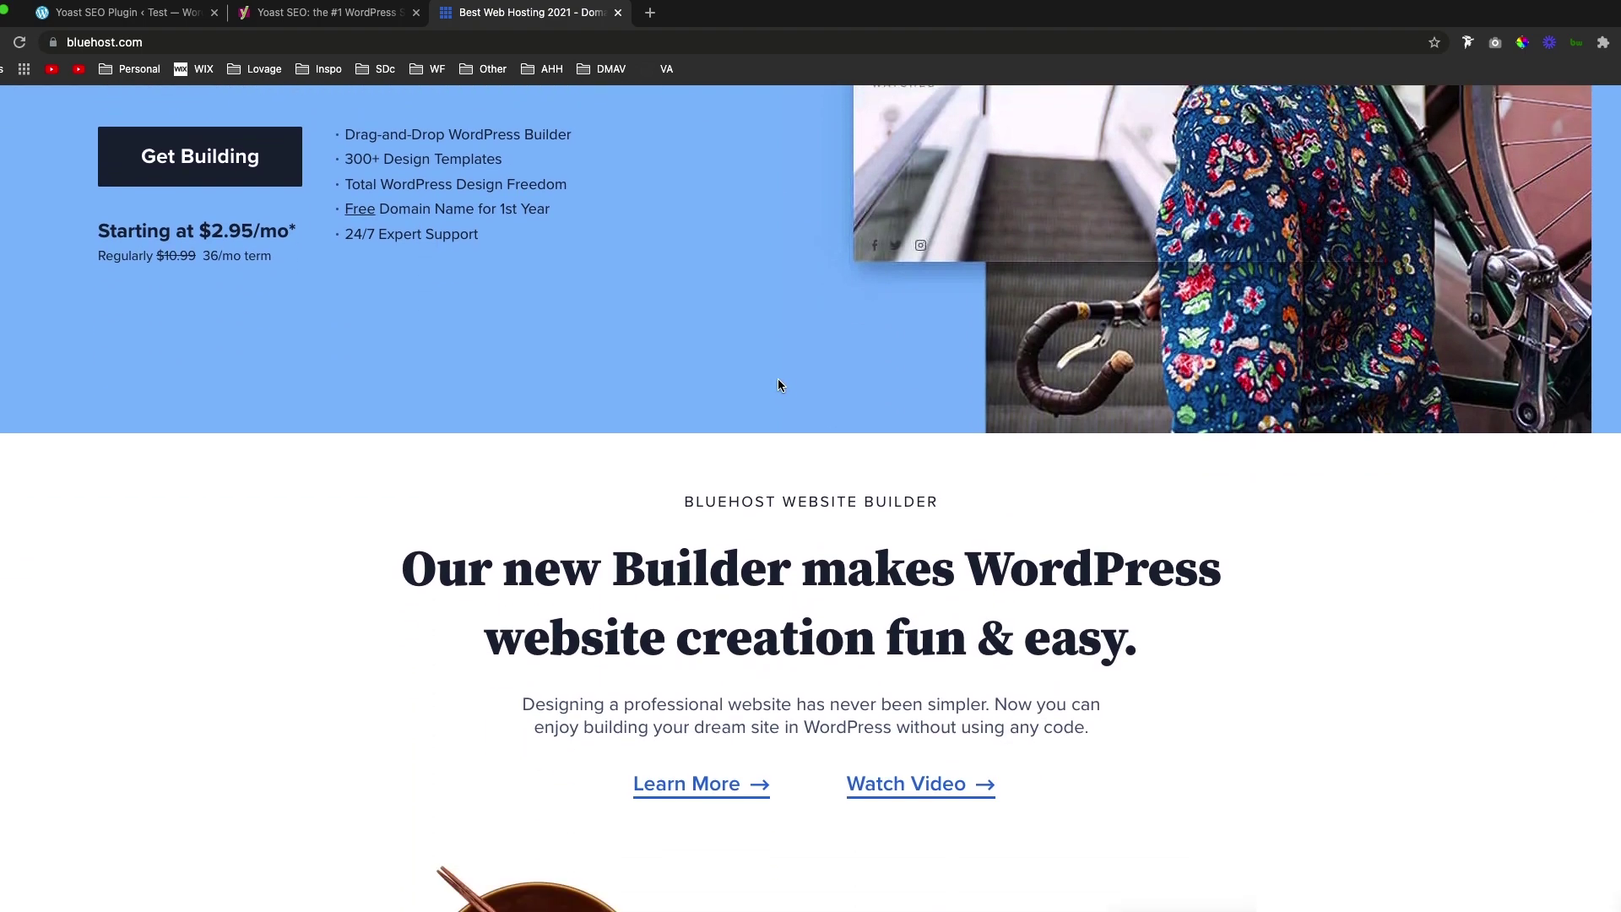
{"action": "scroll", "coordinate": [778, 379], "scroll_direction": "down", "scroll_amount": 10}
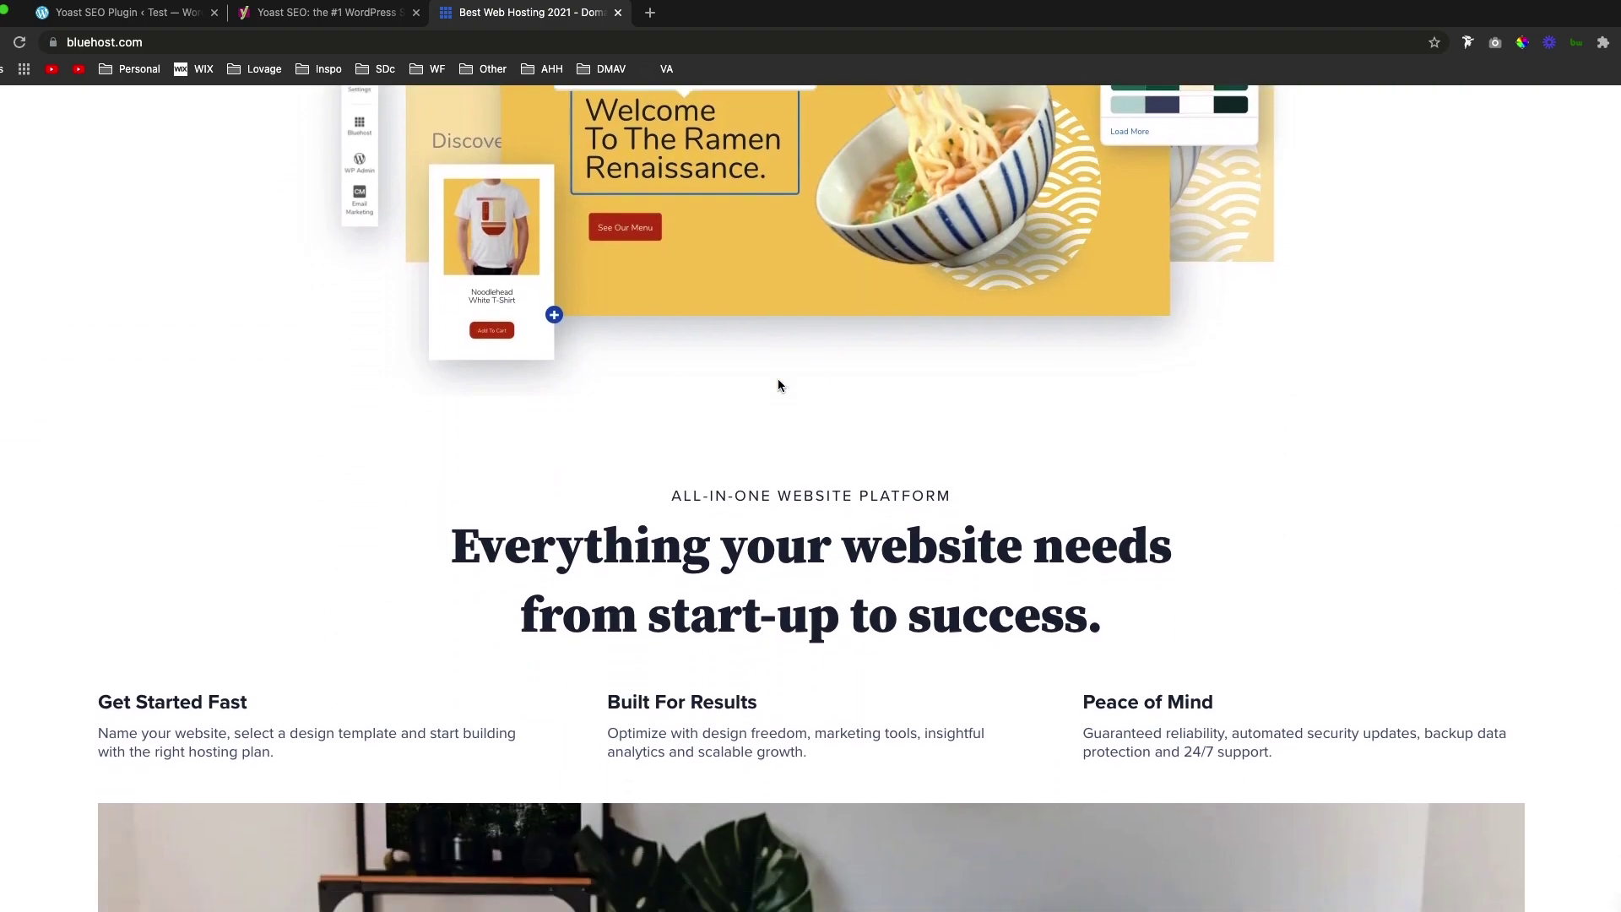
{"action": "scroll", "coordinate": [778, 379], "scroll_direction": "down", "scroll_amount": 16}
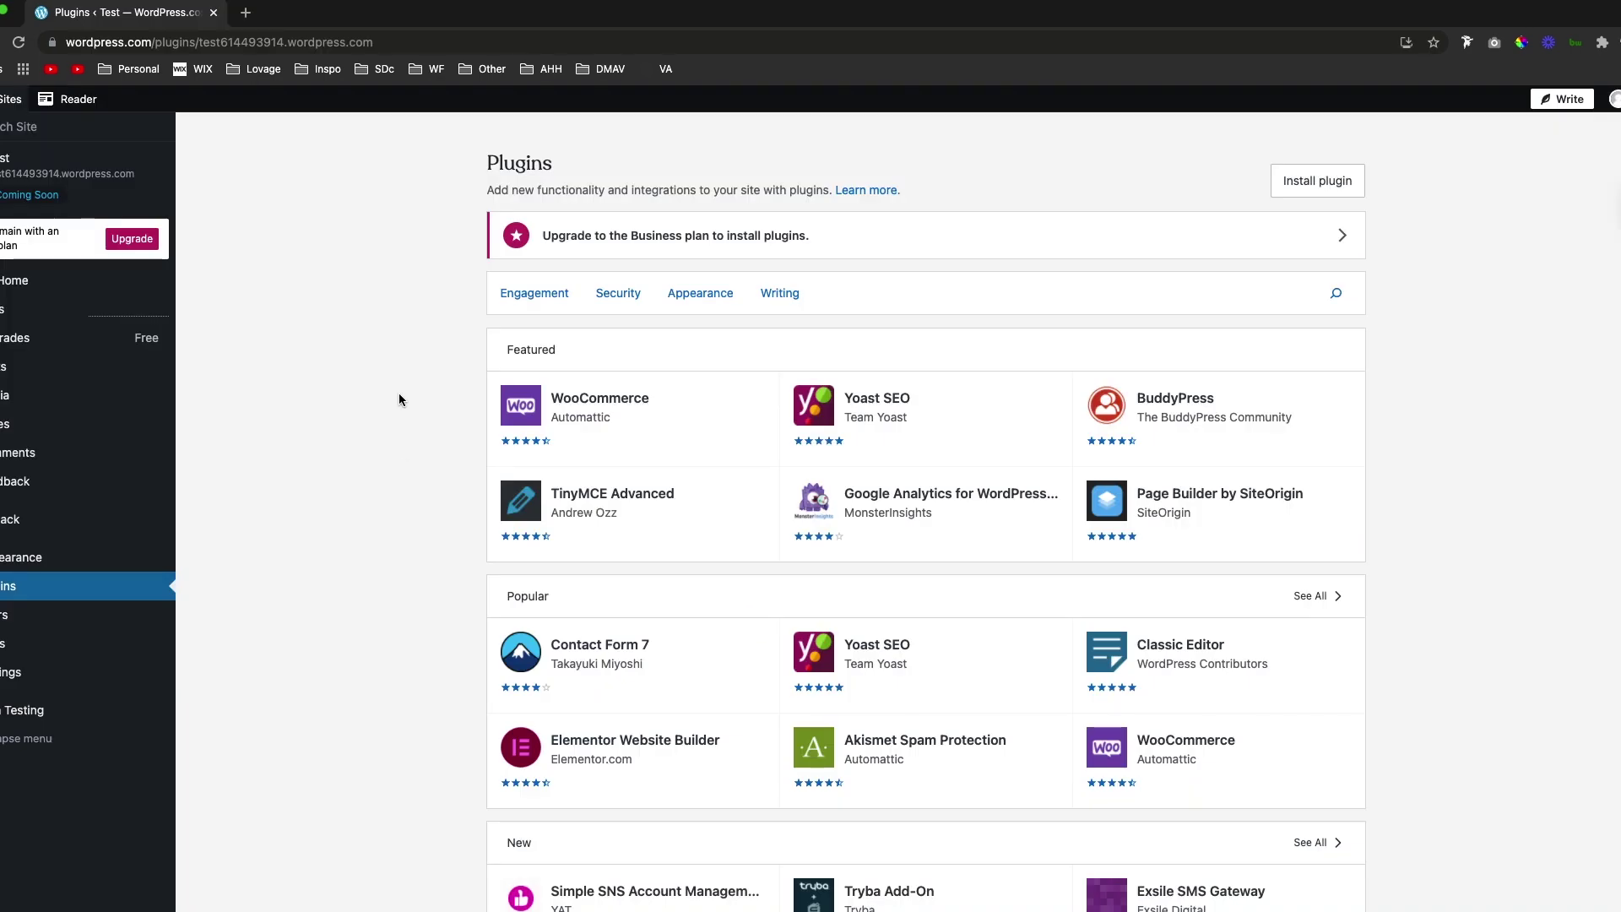
Open the full list of popular WordPress plugins for the test site and browse through it
{"action": "scroll", "coordinate": [400, 397], "scroll_direction": "down", "scroll_amount": 2}
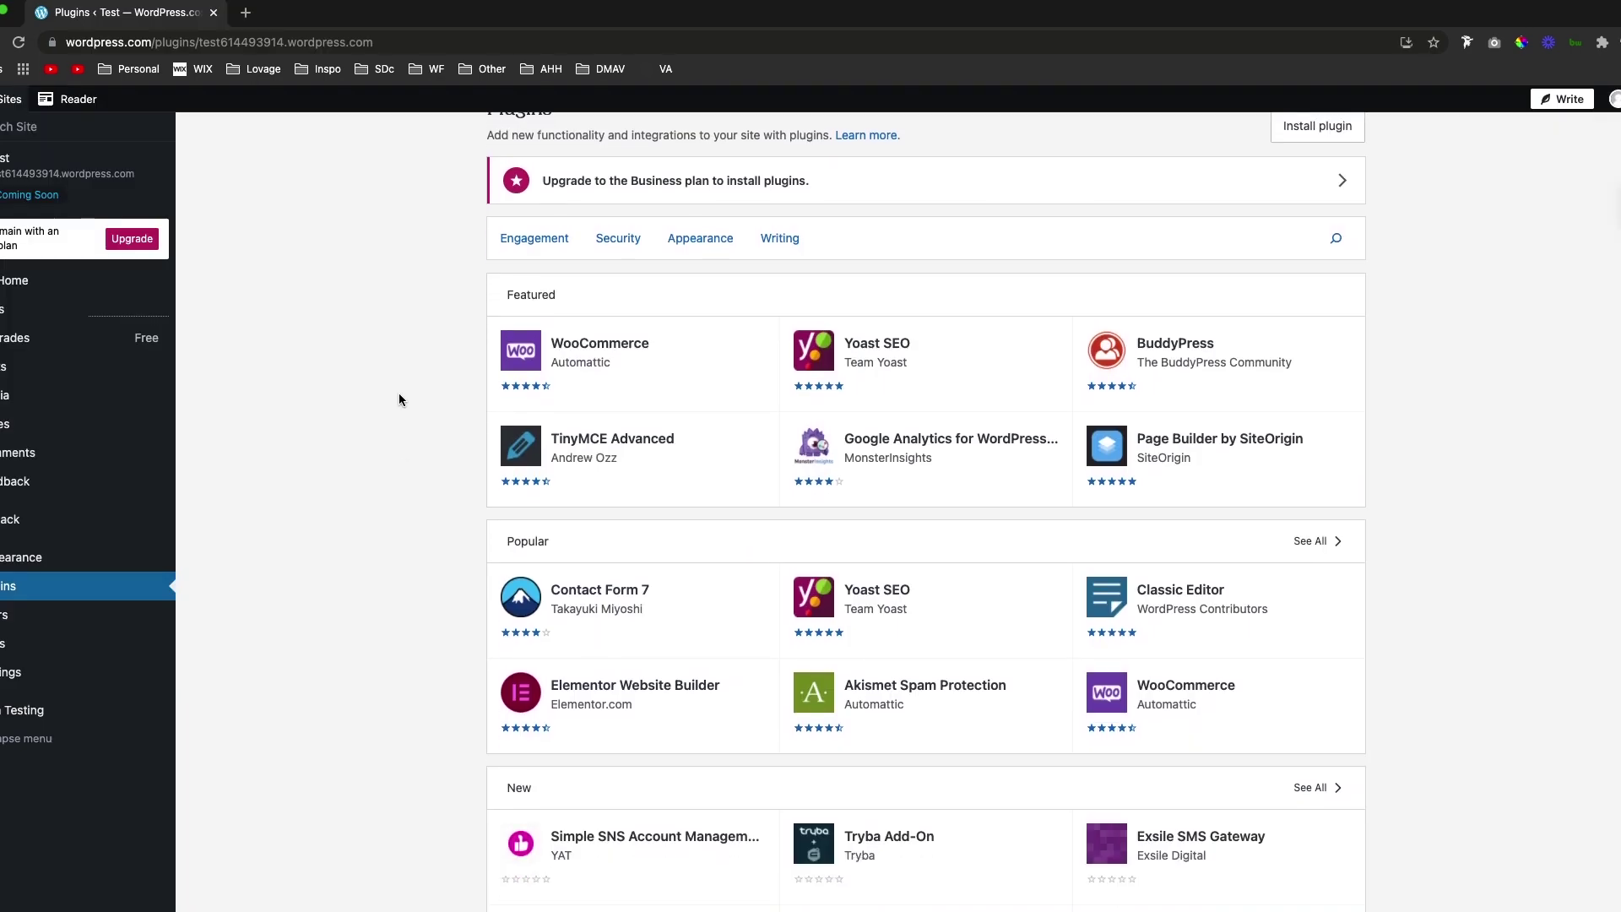
{"action": "scroll", "coordinate": [398, 393], "scroll_direction": "up", "scroll_amount": 2}
{"action": "left_click", "coordinate": [1309, 595]}
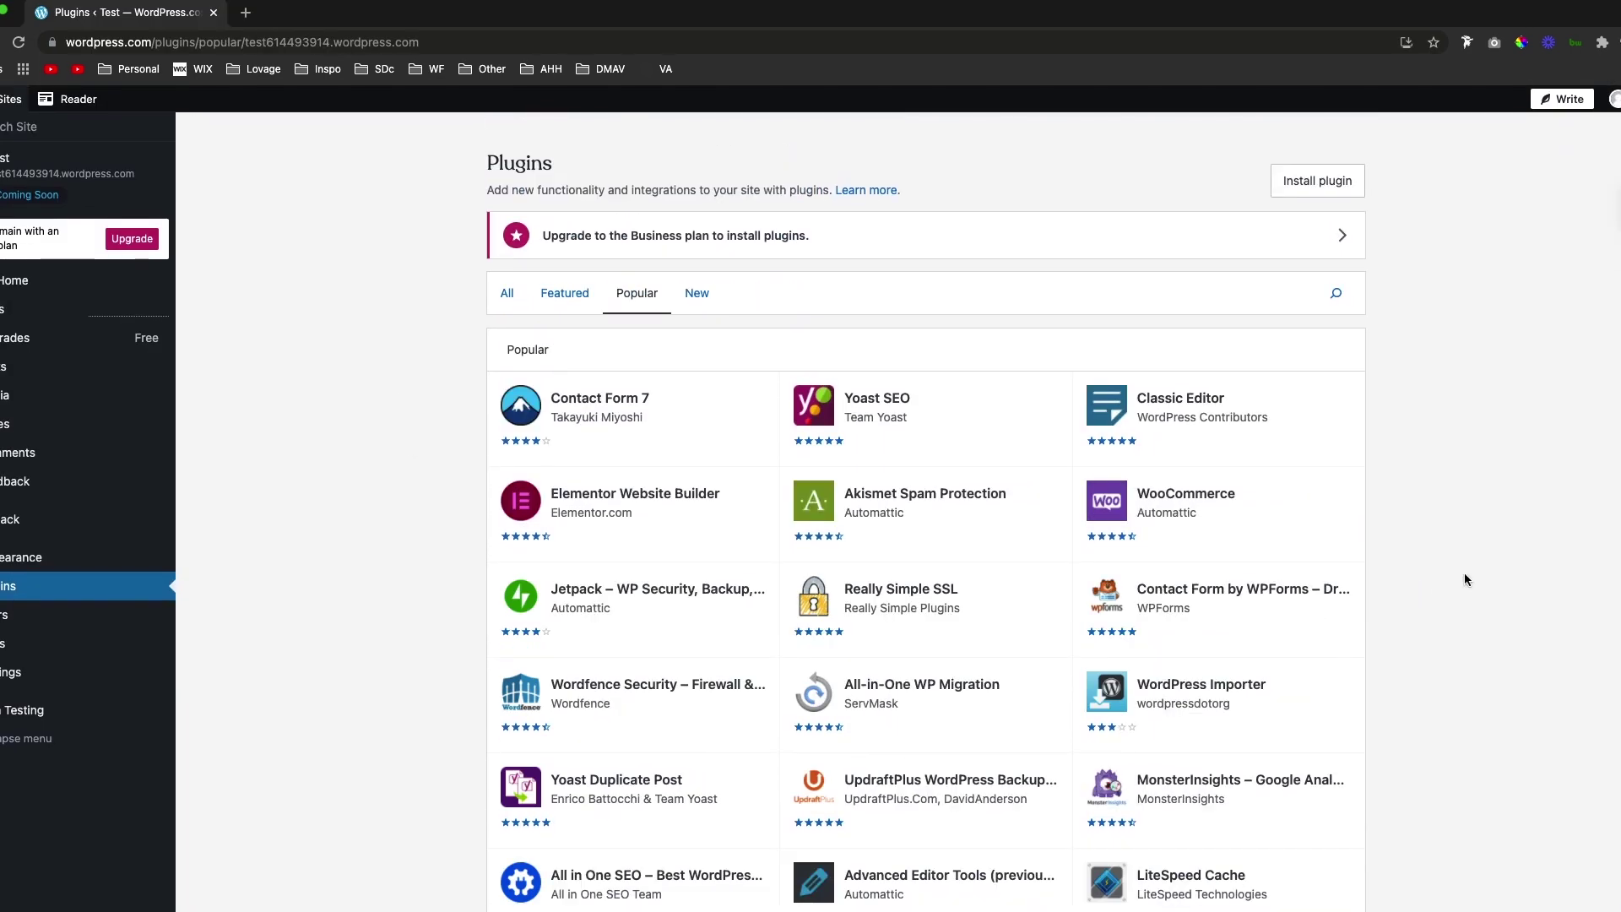
{"action": "scroll", "coordinate": [1452, 540], "scroll_direction": "down", "scroll_amount": 2}
{"action": "scroll", "coordinate": [1440, 501], "scroll_direction": "down", "scroll_amount": 10}
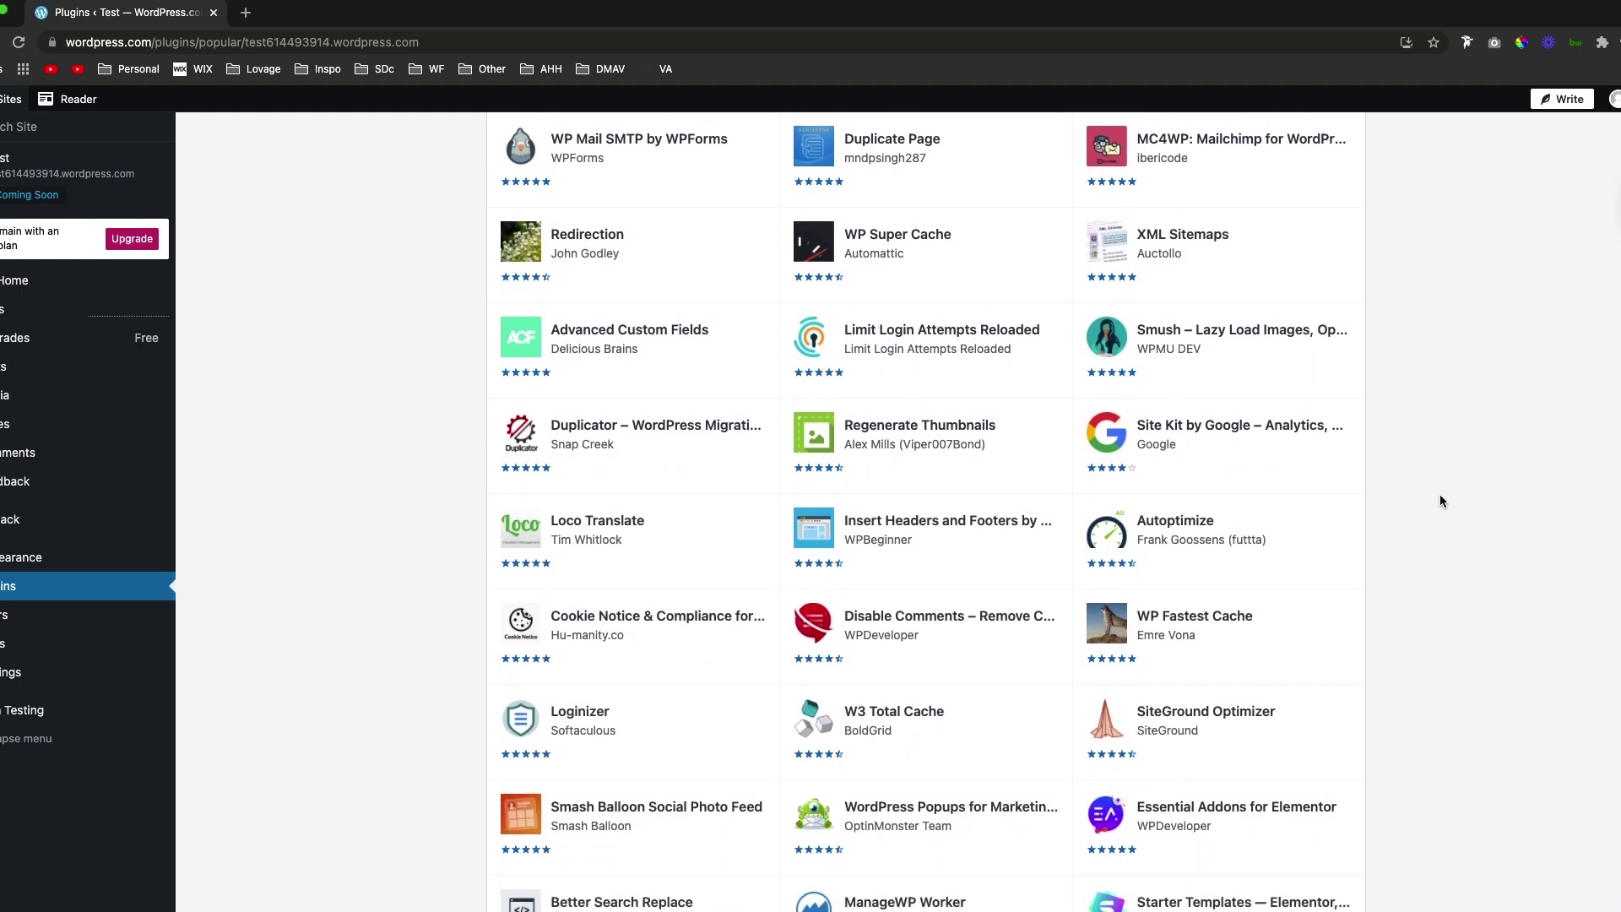
{"action": "scroll", "coordinate": [1440, 496], "scroll_direction": "down", "scroll_amount": 11}
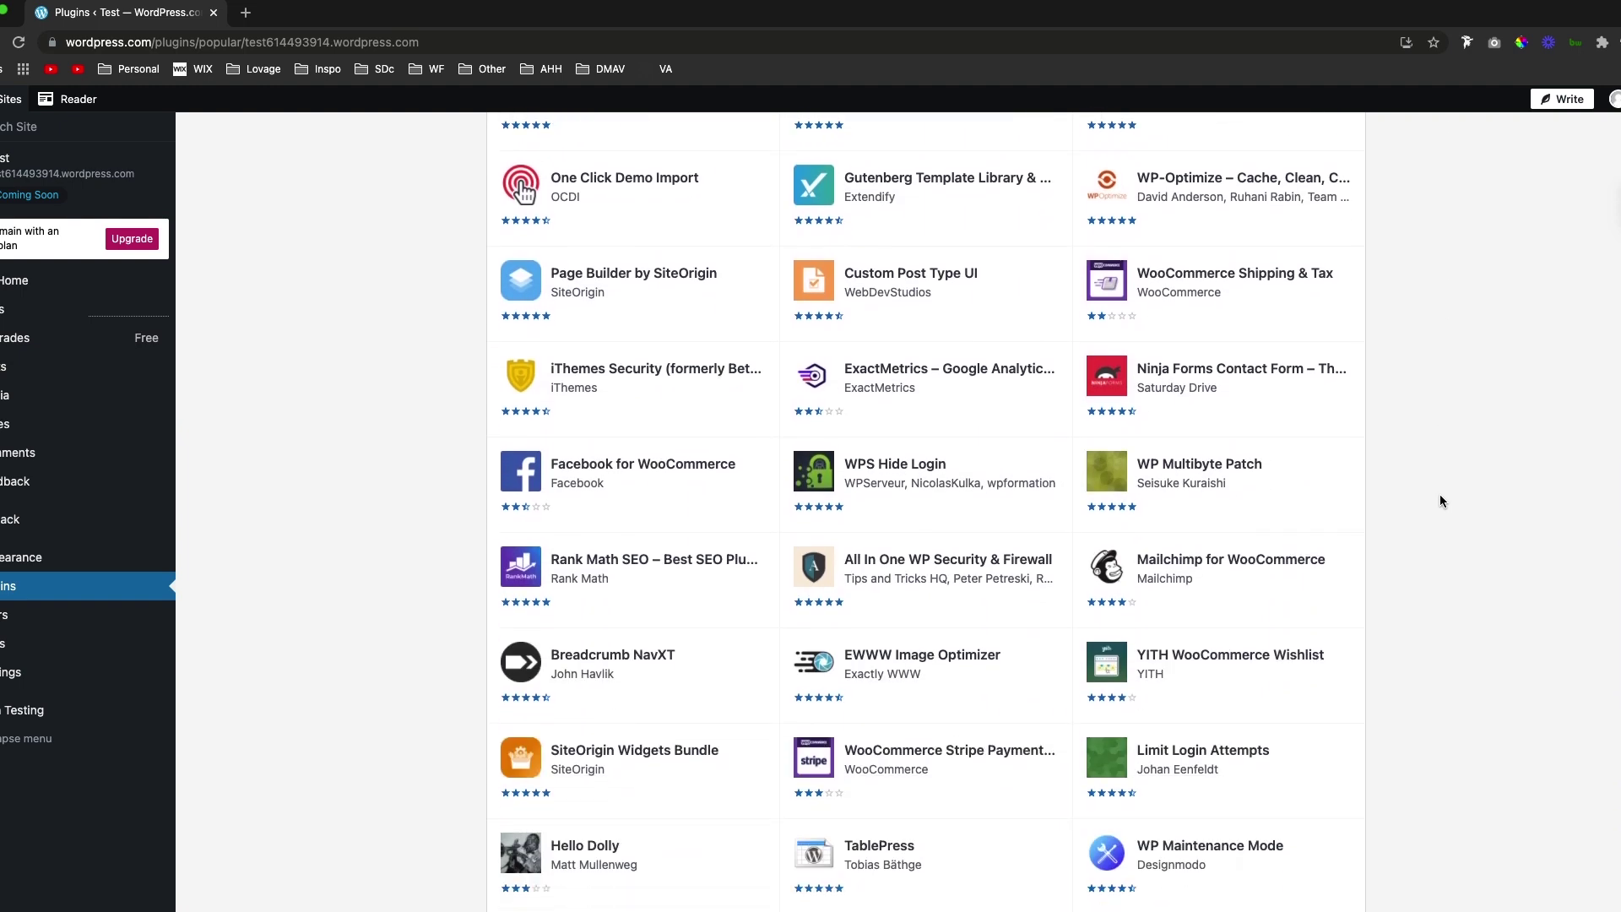
{"action": "scroll", "coordinate": [1439, 495], "scroll_direction": "down", "scroll_amount": 18}
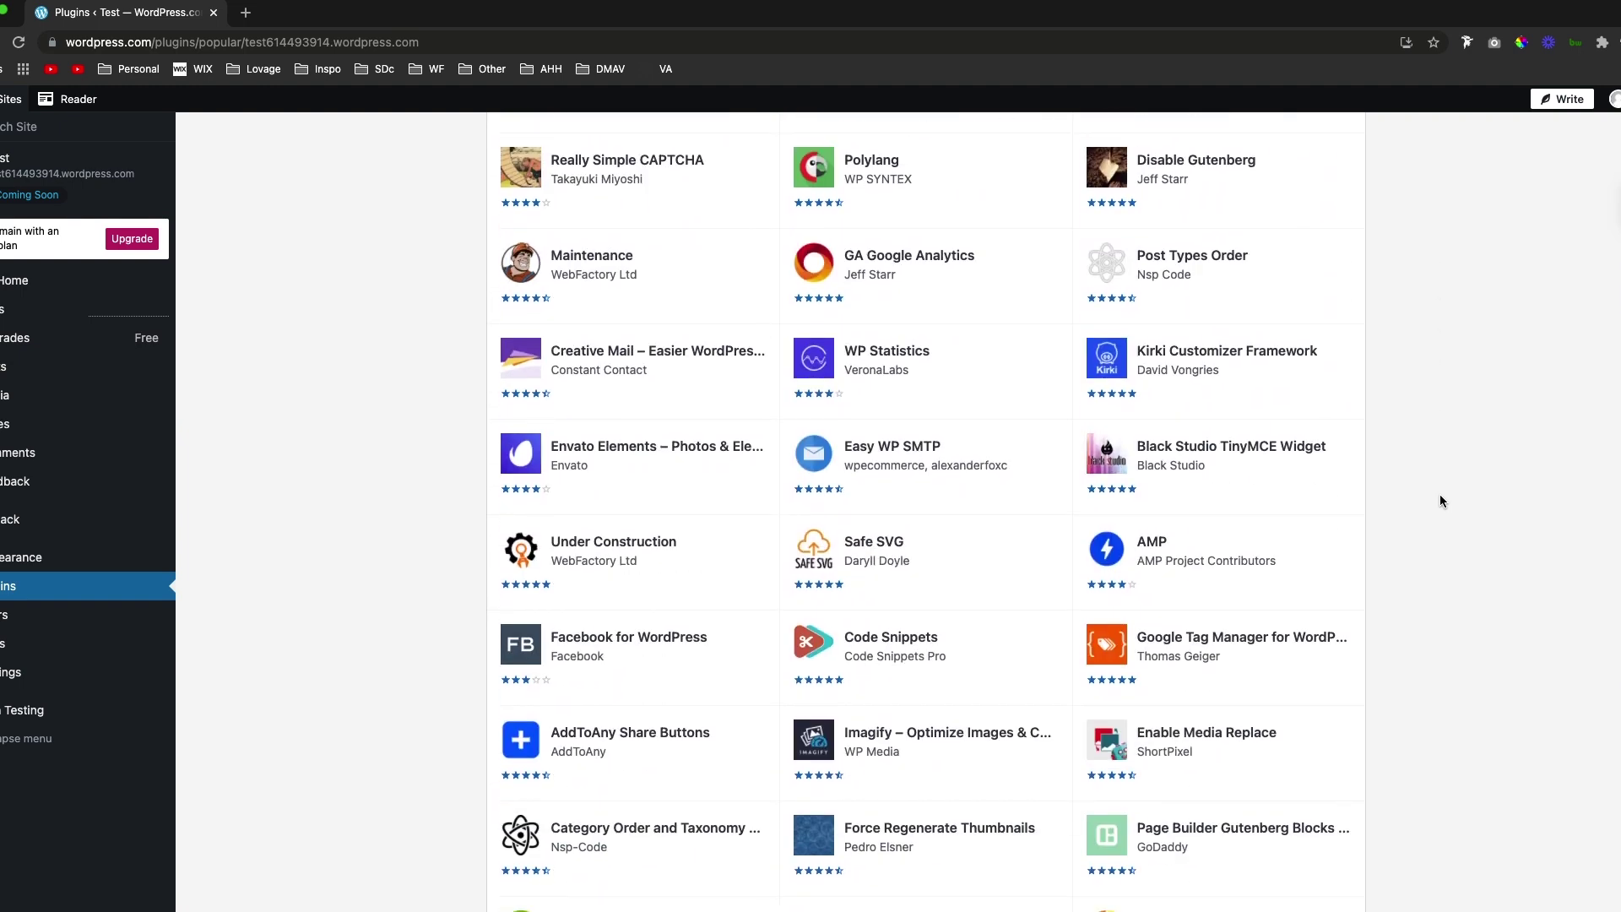
{"action": "scroll", "coordinate": [1441, 501], "scroll_direction": "down", "scroll_amount": 19}
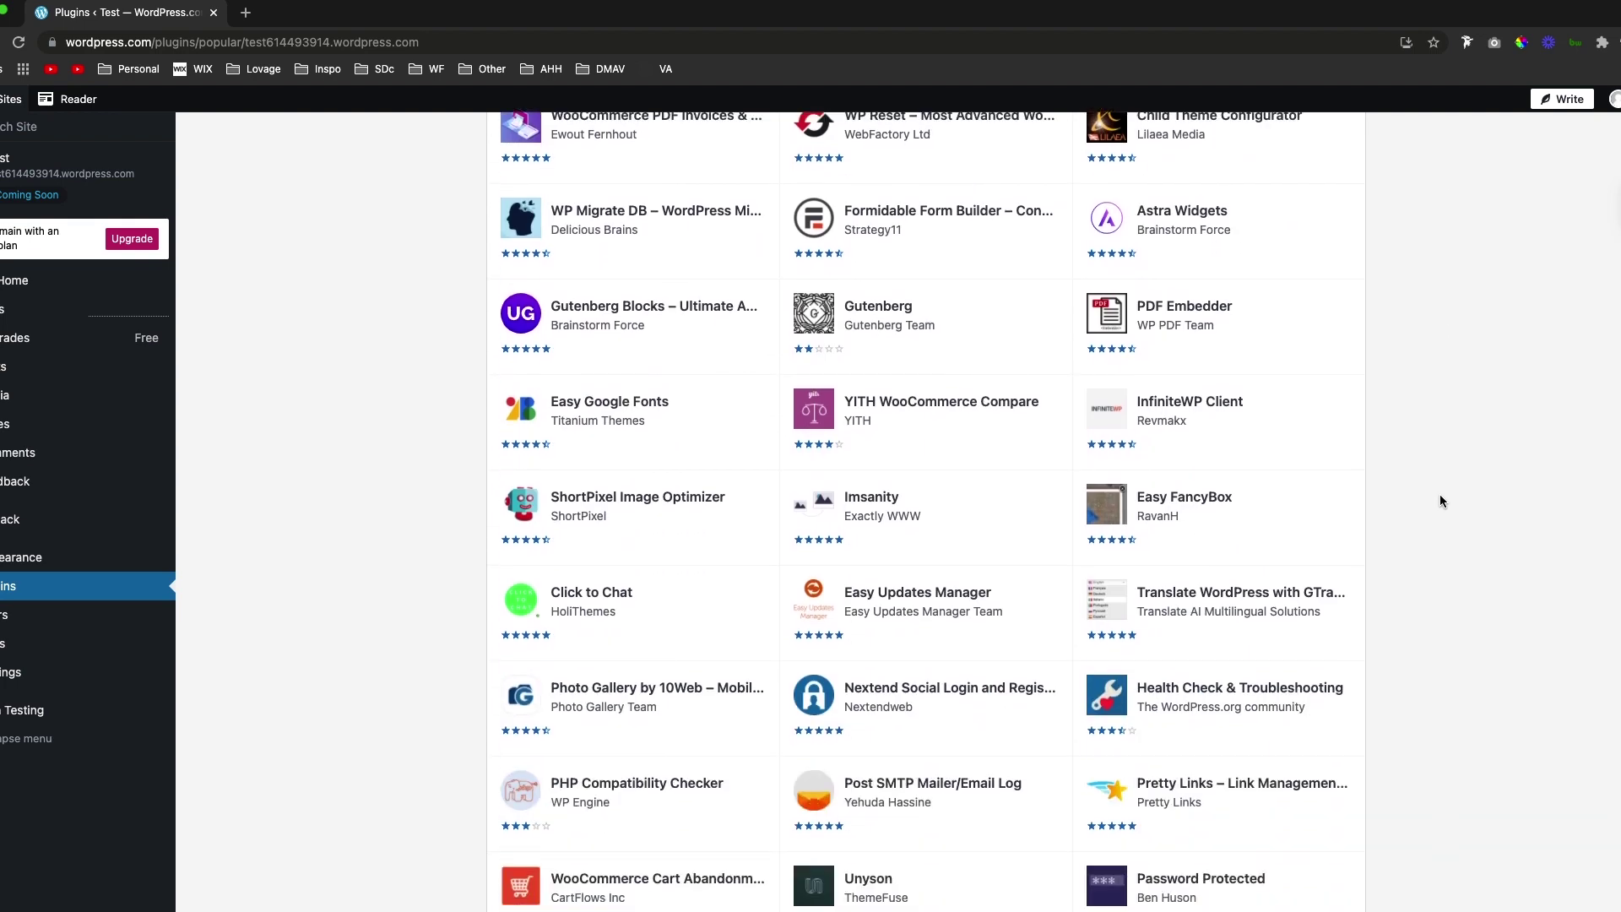
{"action": "scroll", "coordinate": [1441, 501], "scroll_direction": "down", "scroll_amount": 20}
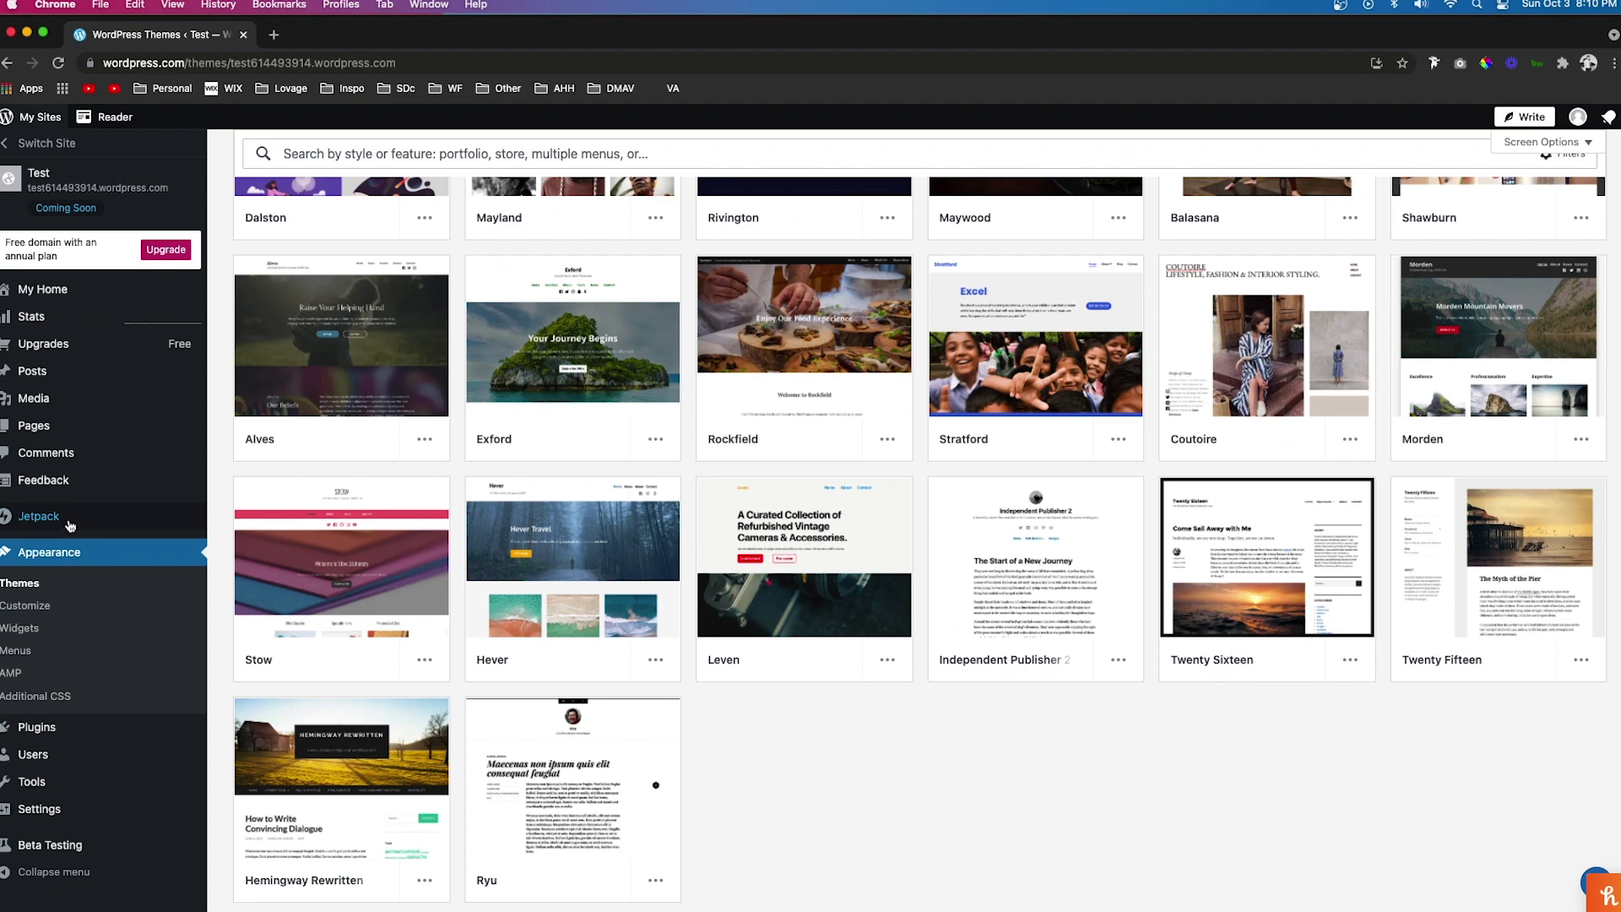
Browse The Cool Club example website from the card games down to the footer and return to its start
{"action": "mouse_move", "coordinate": [72, 476]}
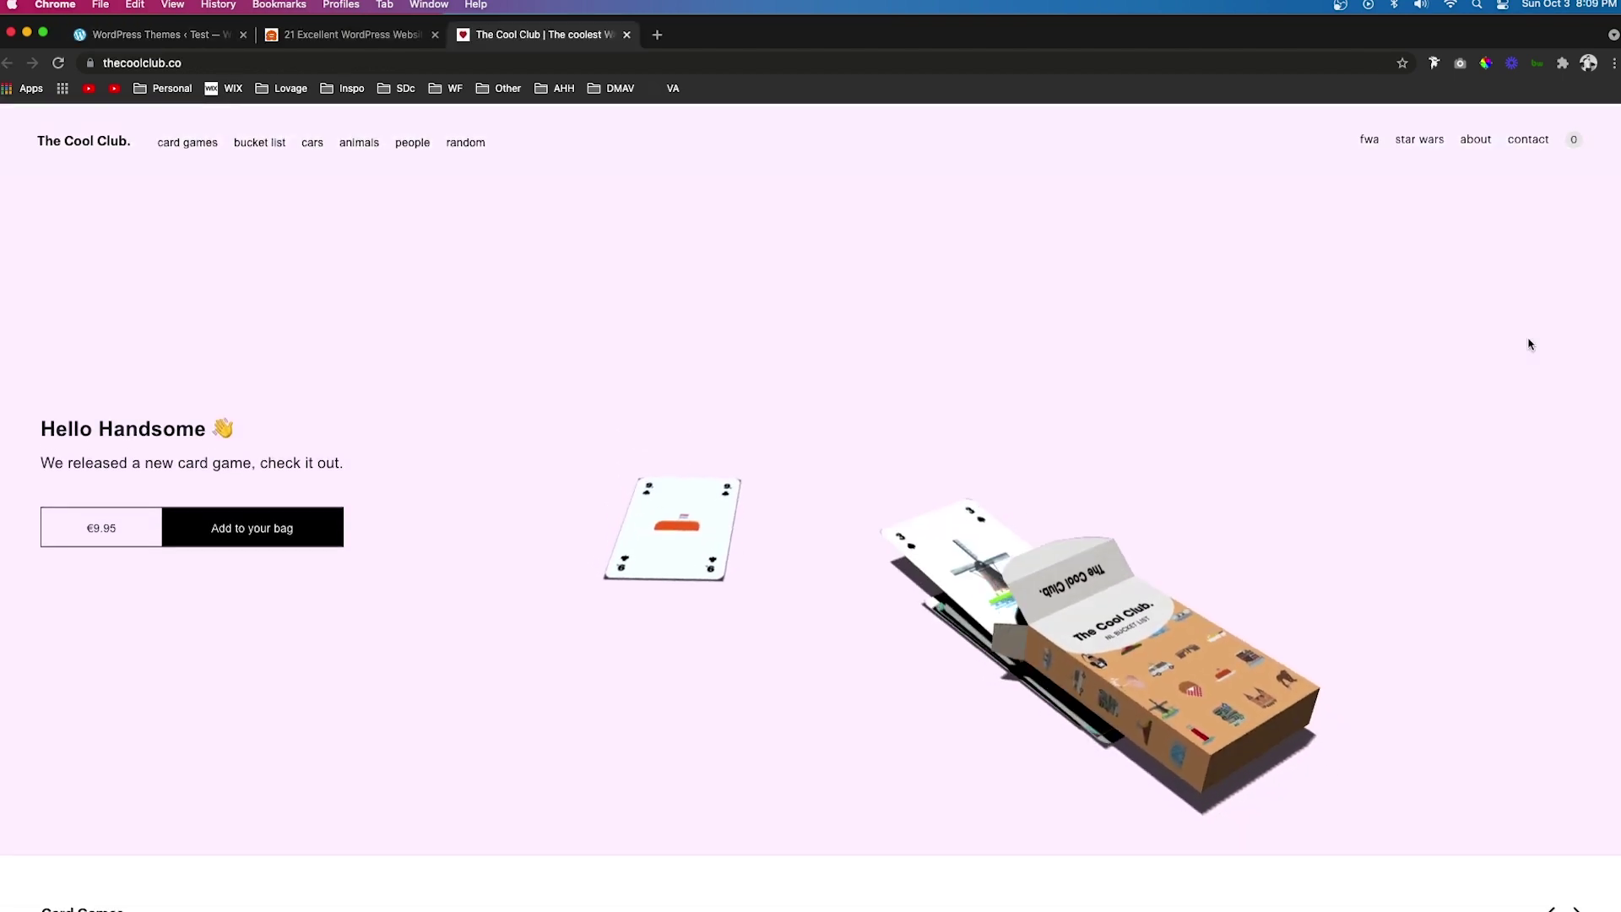
{"action": "scroll", "coordinate": [1436, 380], "scroll_direction": "down", "scroll_amount": 6}
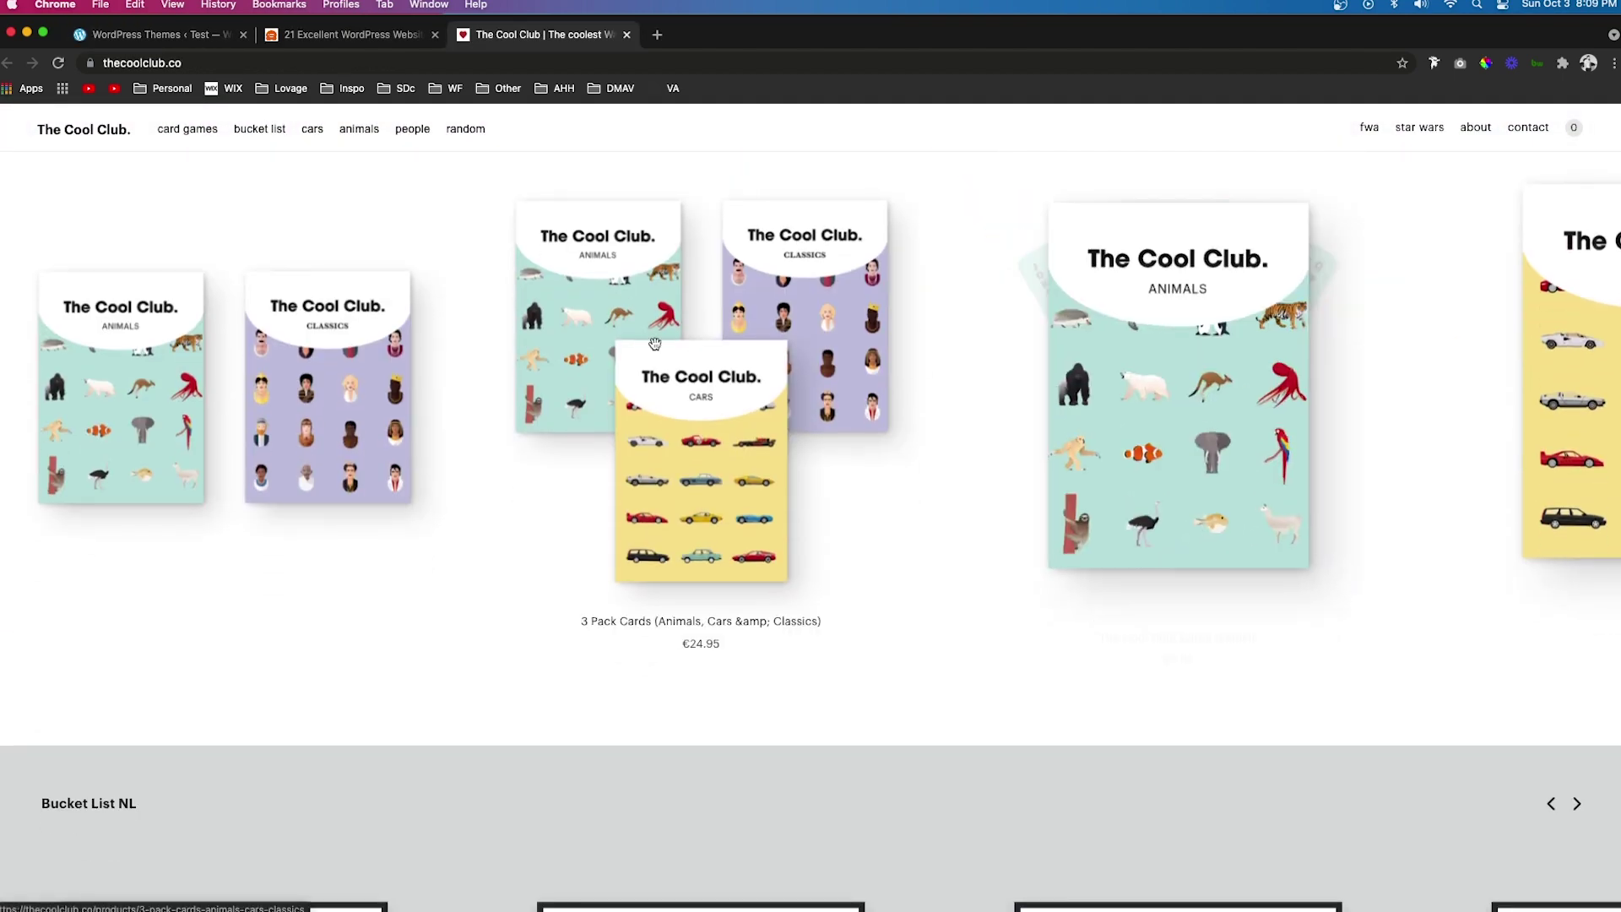
{"action": "scroll", "coordinate": [1182, 464], "scroll_direction": "up", "scroll_amount": 2}
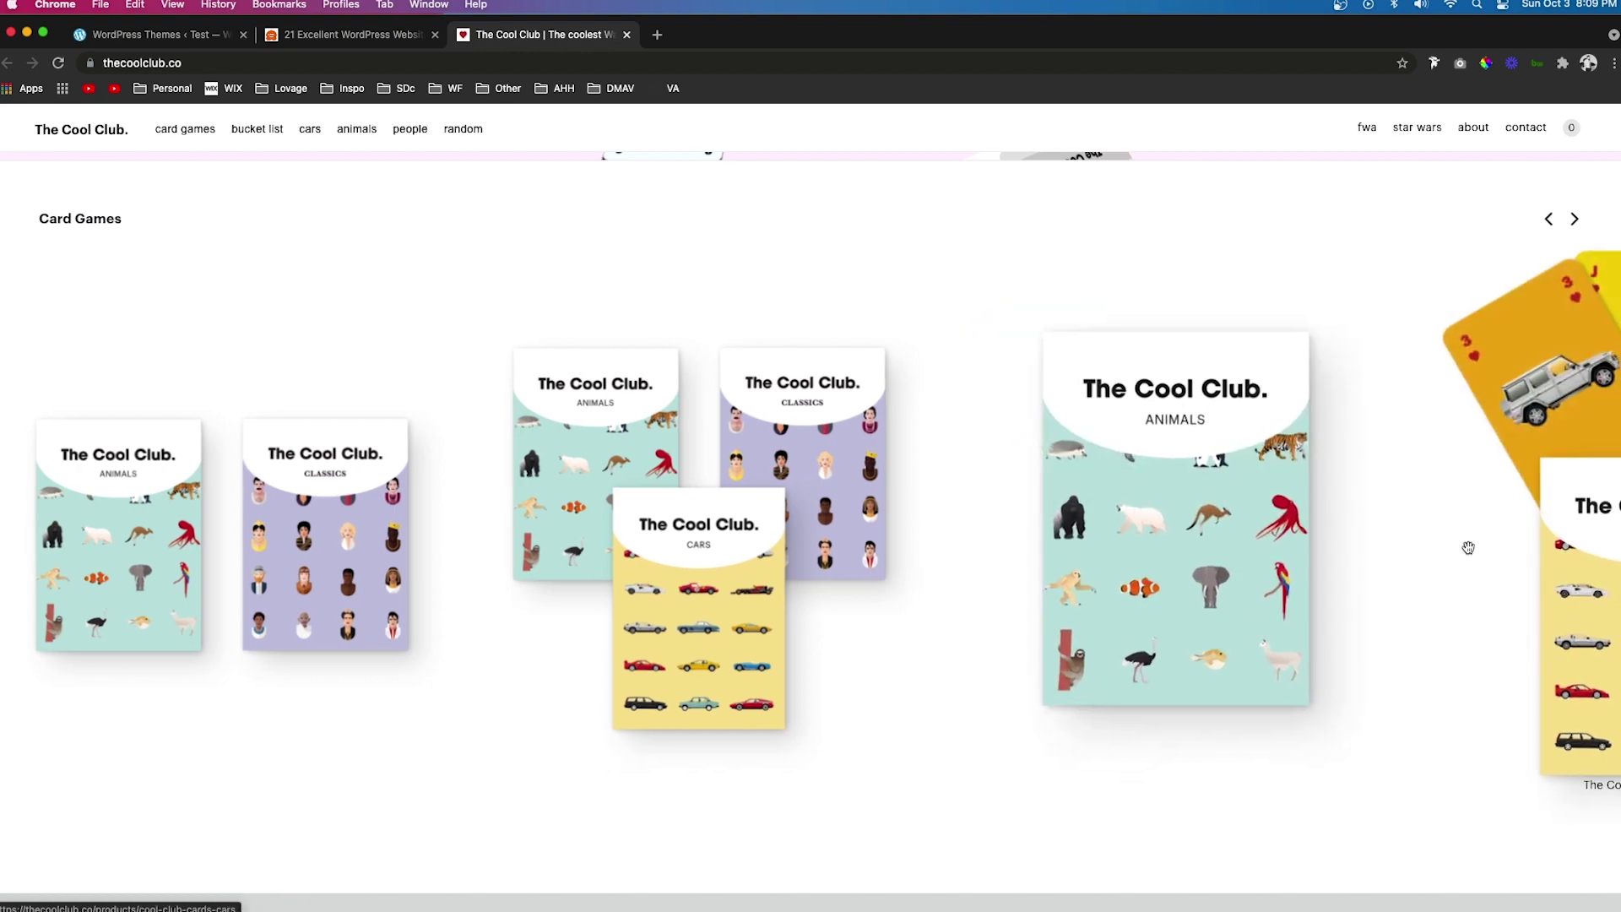
{"action": "scroll", "coordinate": [1466, 547], "scroll_direction": "down", "scroll_amount": 8}
{"action": "scroll", "coordinate": [658, 623], "scroll_direction": "down", "scroll_amount": 20}
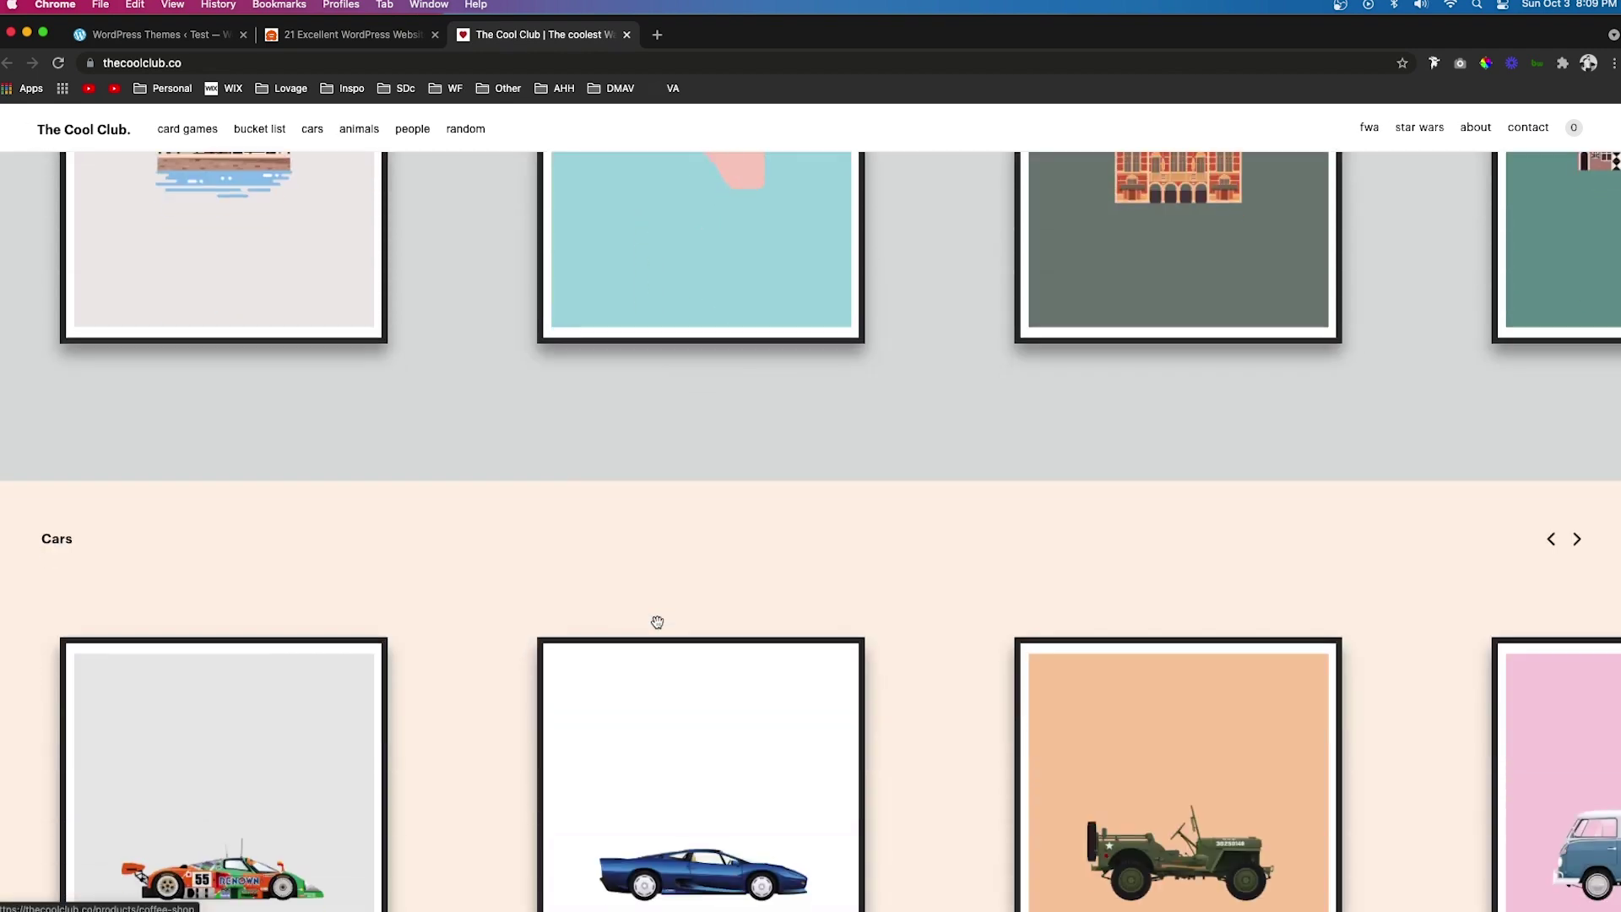
{"action": "scroll", "coordinate": [658, 622], "scroll_direction": "down", "scroll_amount": 15}
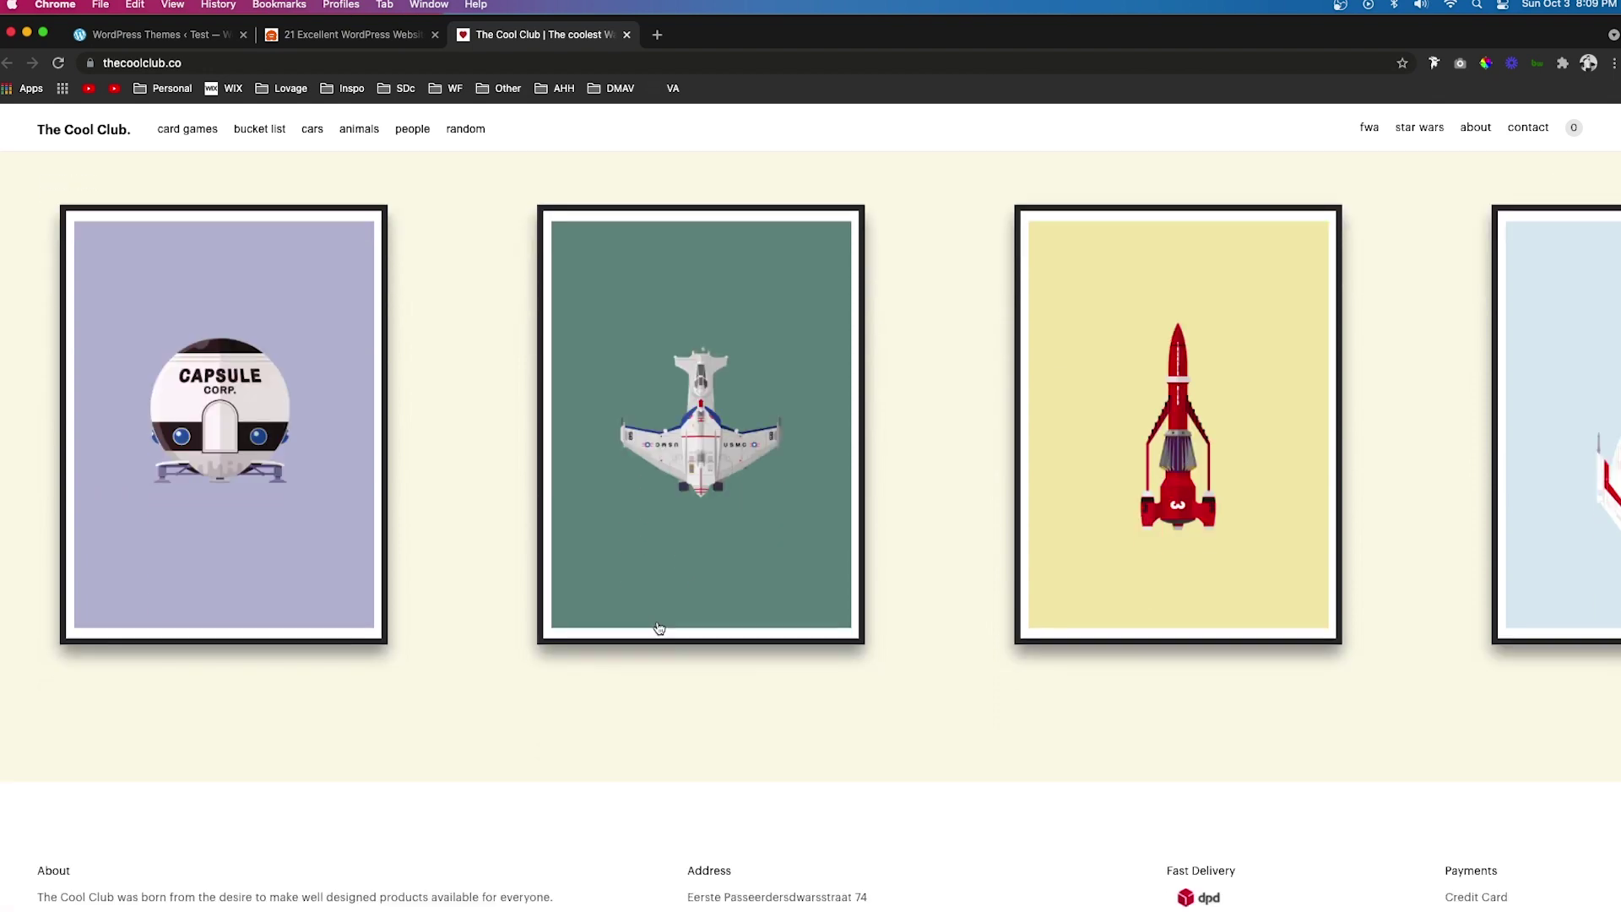
{"action": "scroll", "coordinate": [658, 623], "scroll_direction": "up", "scroll_amount": 20}
{"action": "scroll", "coordinate": [658, 623], "scroll_direction": "up", "scroll_amount": 15}
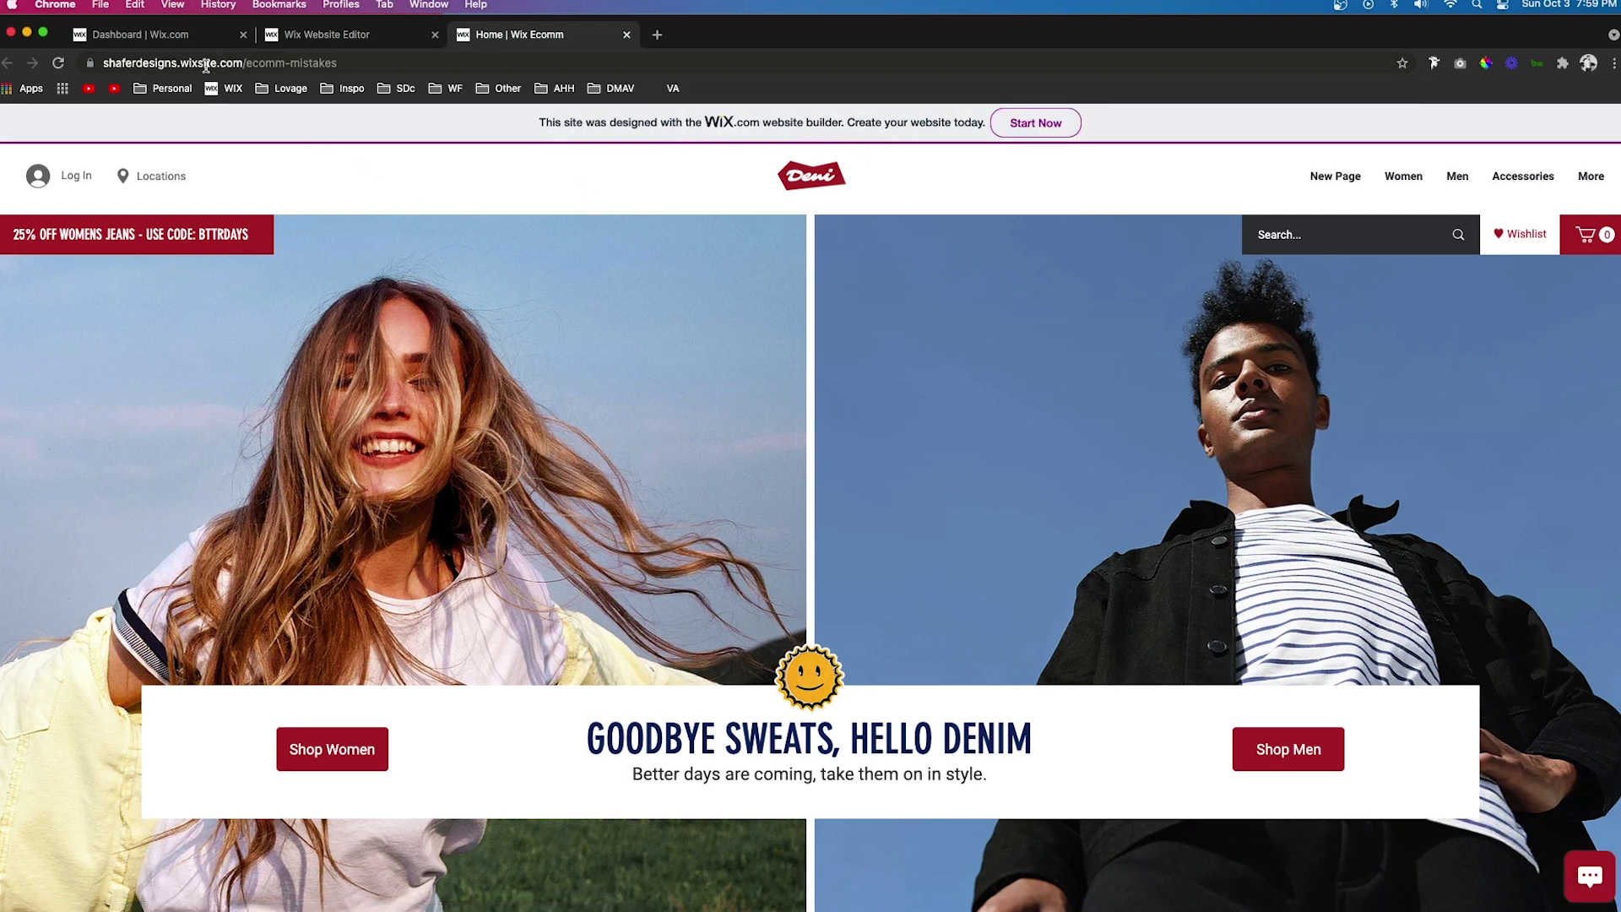
Check the example Wix store's wixsite.com address and review the Wix premium Website Plans comparison, including the Custom Domain feature
{"action": "left_click", "coordinate": [163, 65]}
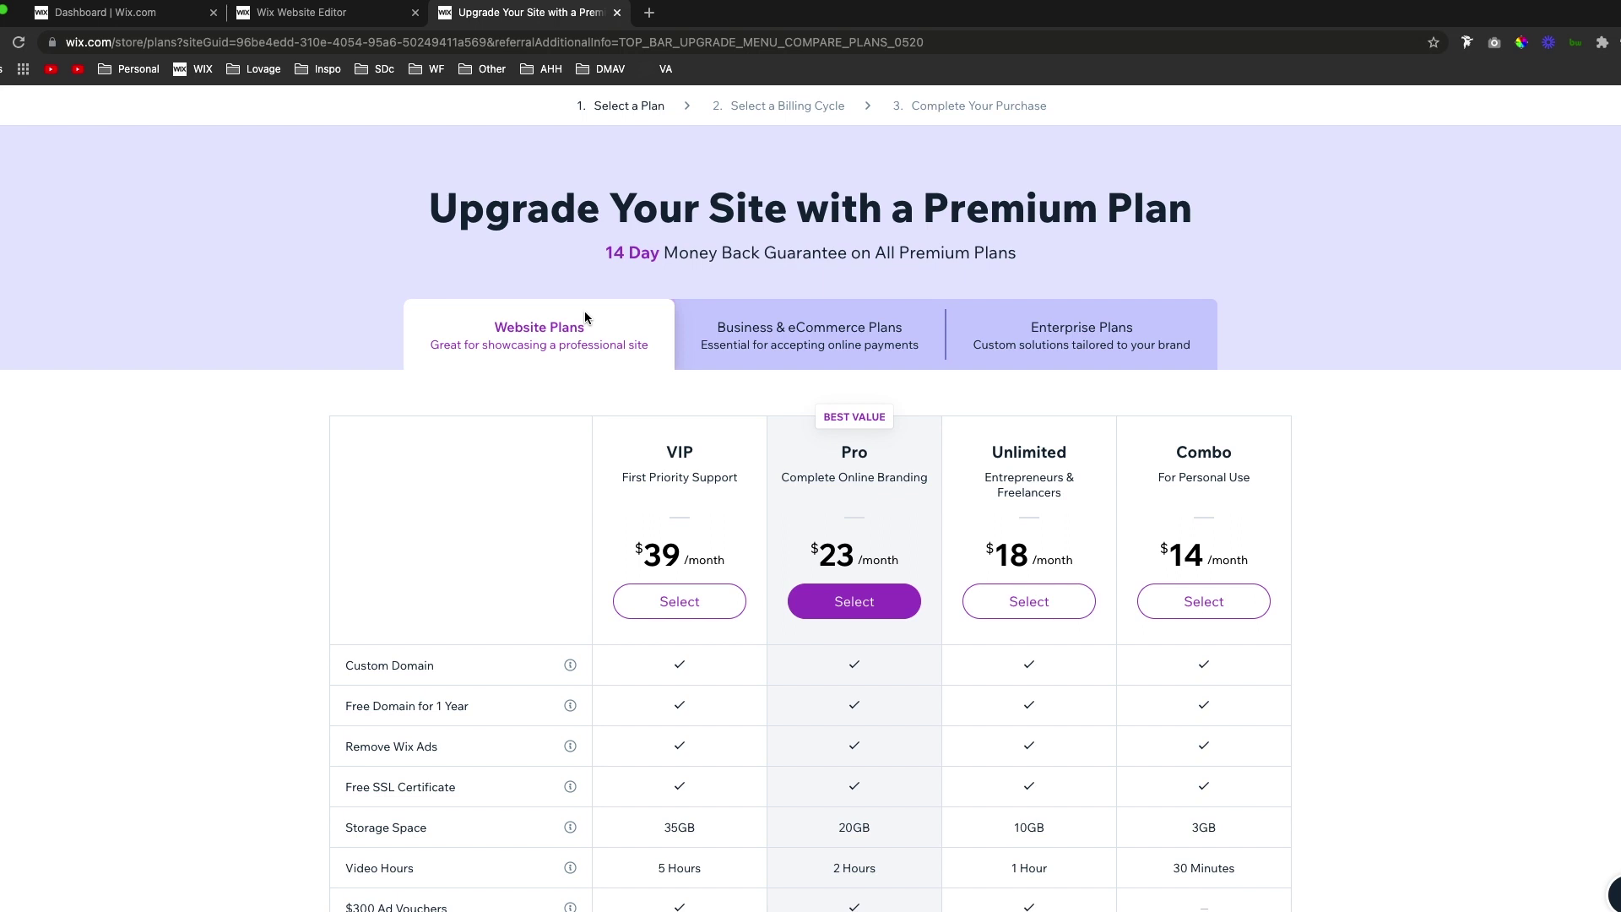
{"action": "scroll", "coordinate": [1257, 439], "scroll_direction": "down", "scroll_amount": 3}
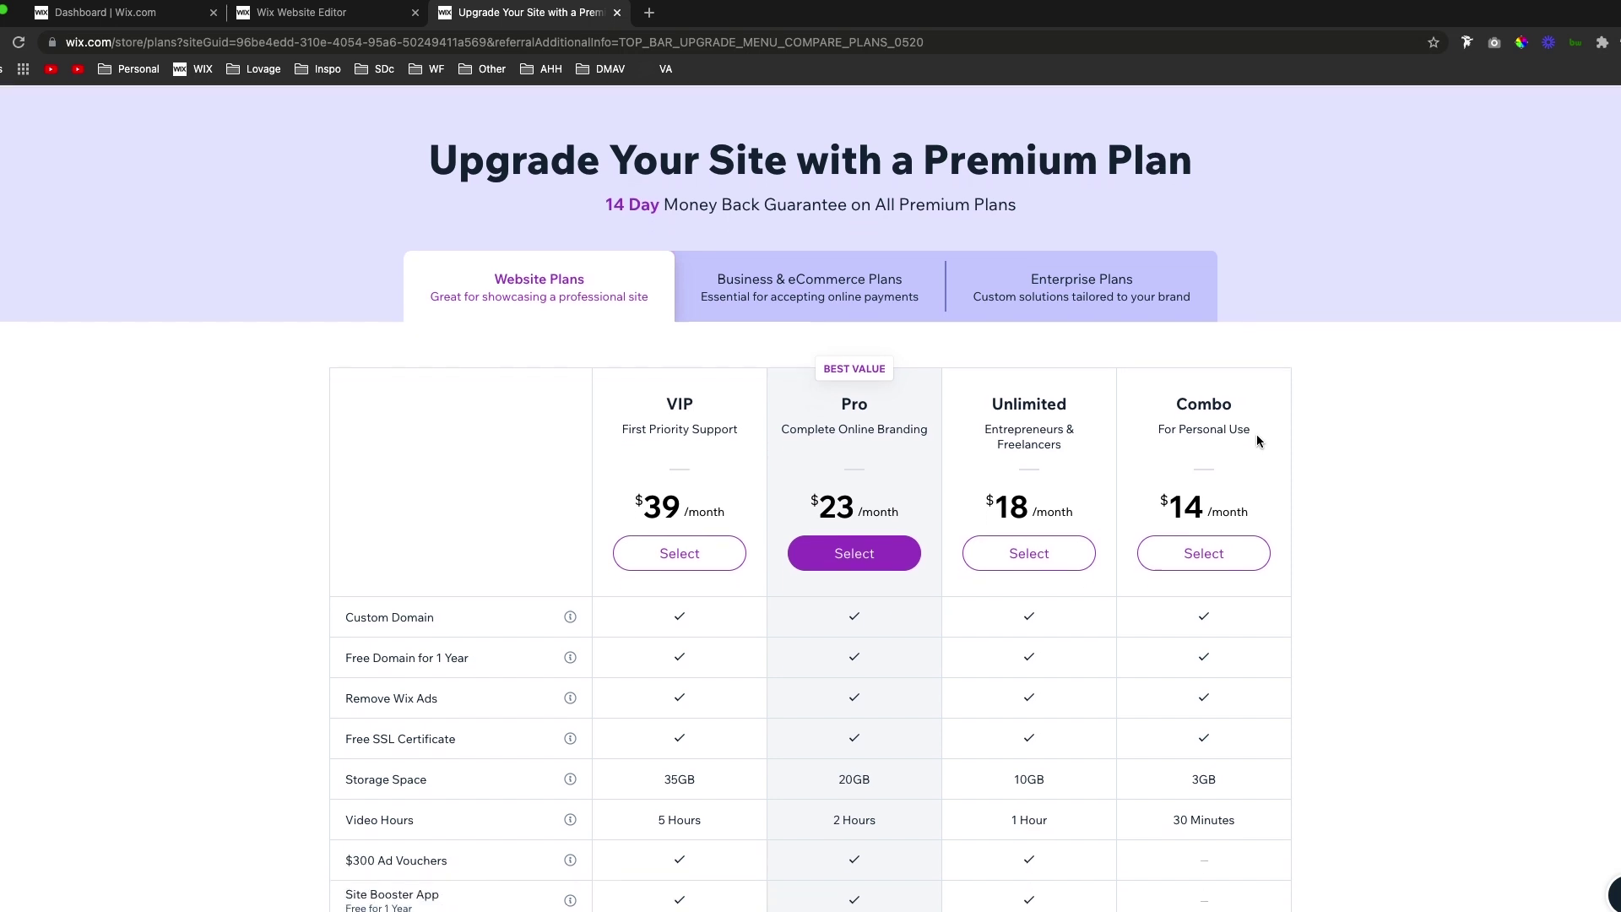
{"action": "scroll", "coordinate": [1342, 471], "scroll_direction": "down", "scroll_amount": 1}
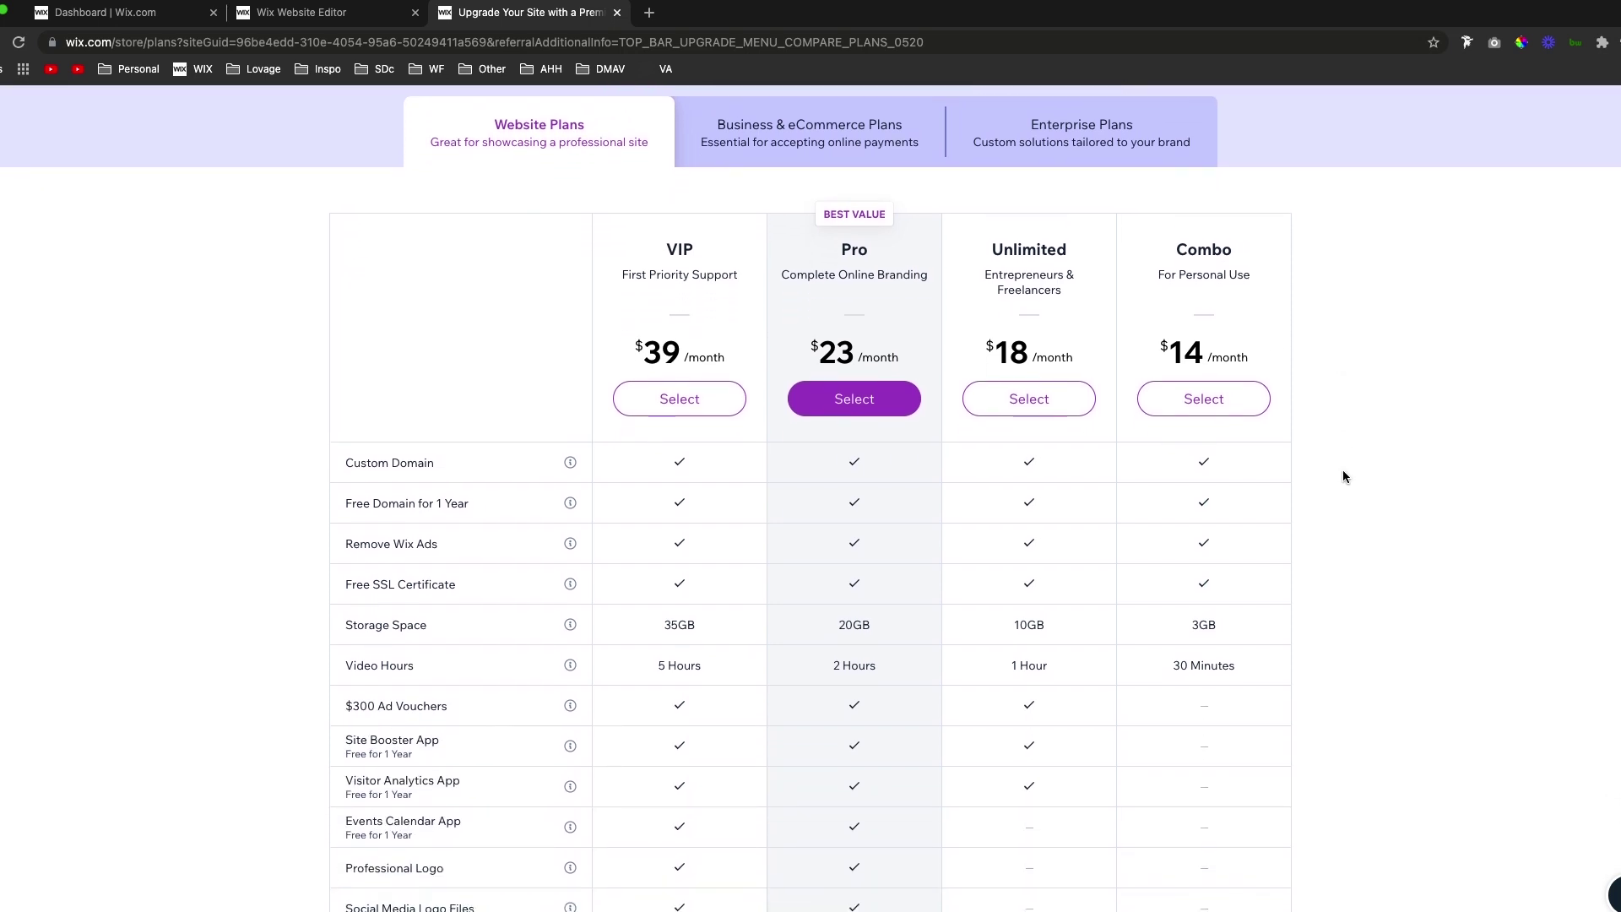
{"action": "left_click_drag", "start_coordinate": [336, 460], "coordinate": [549, 459]}
{"action": "left_click", "coordinate": [1391, 485]}
{"action": "scroll", "coordinate": [1390, 485], "scroll_direction": "down", "scroll_amount": 3}
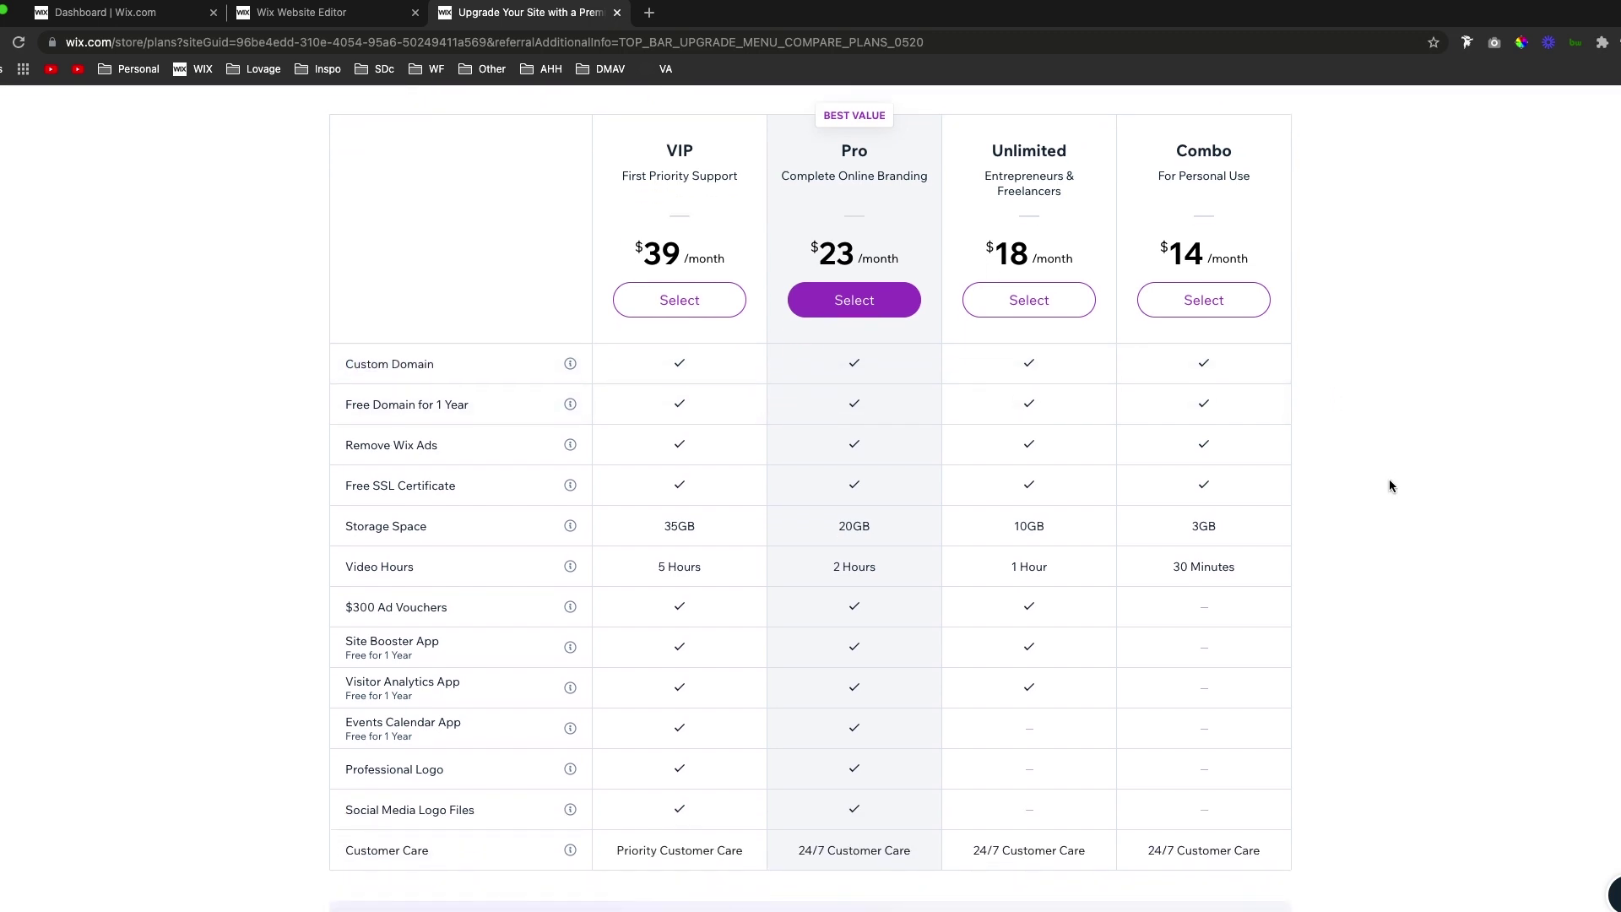
{"action": "scroll", "coordinate": [1390, 485], "scroll_direction": "down", "scroll_amount": 5}
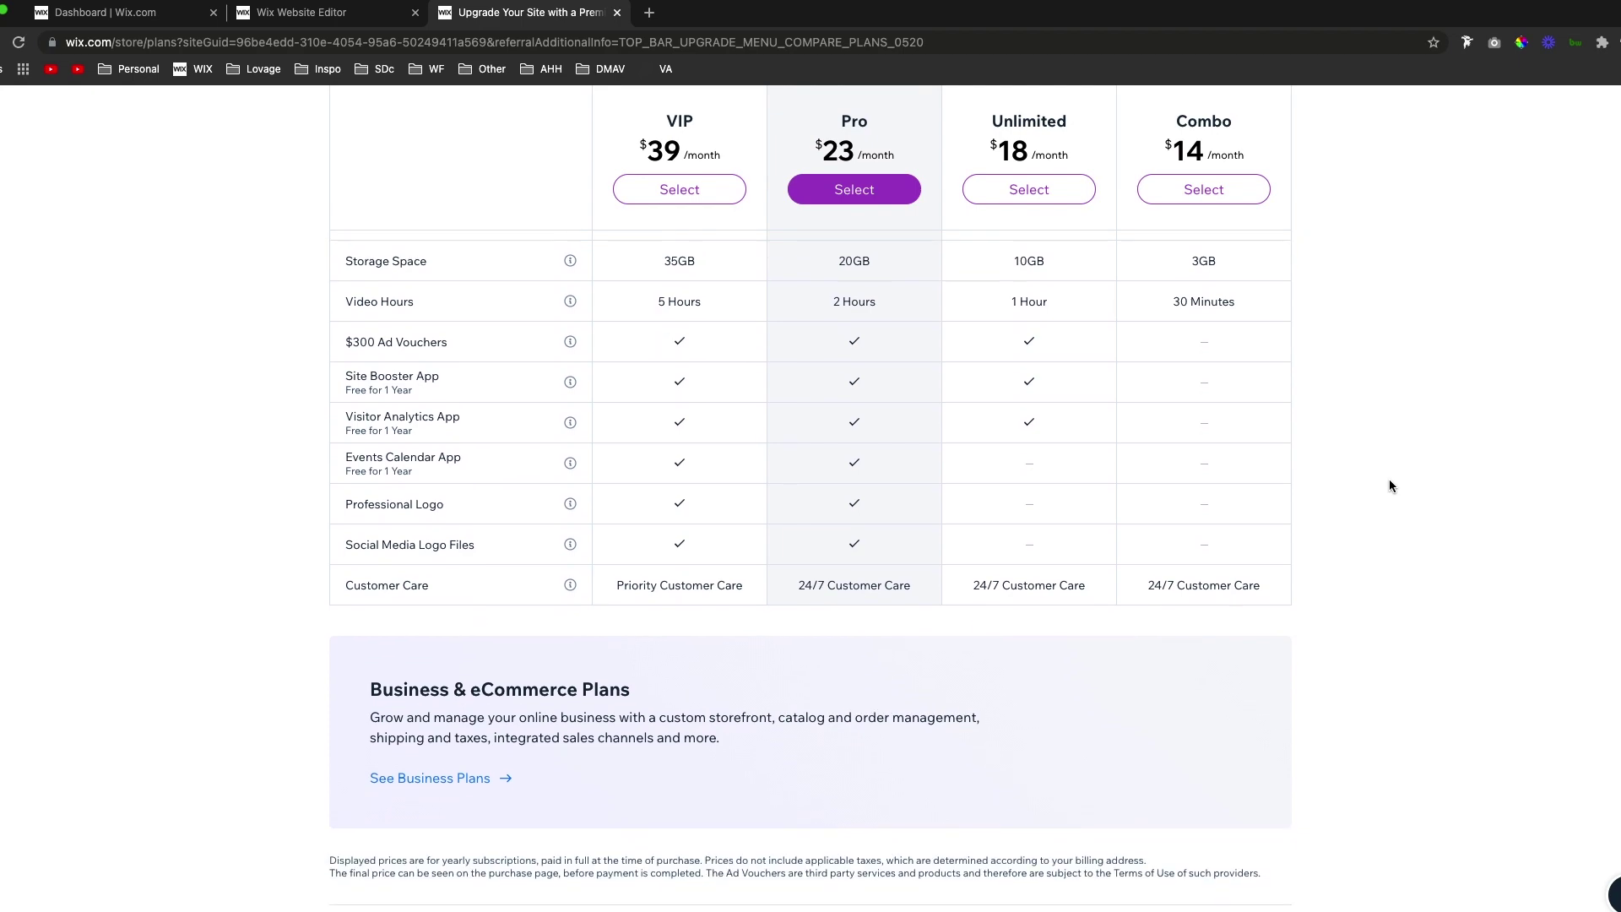
{"action": "scroll", "coordinate": [1390, 485], "scroll_direction": "down", "scroll_amount": 1}
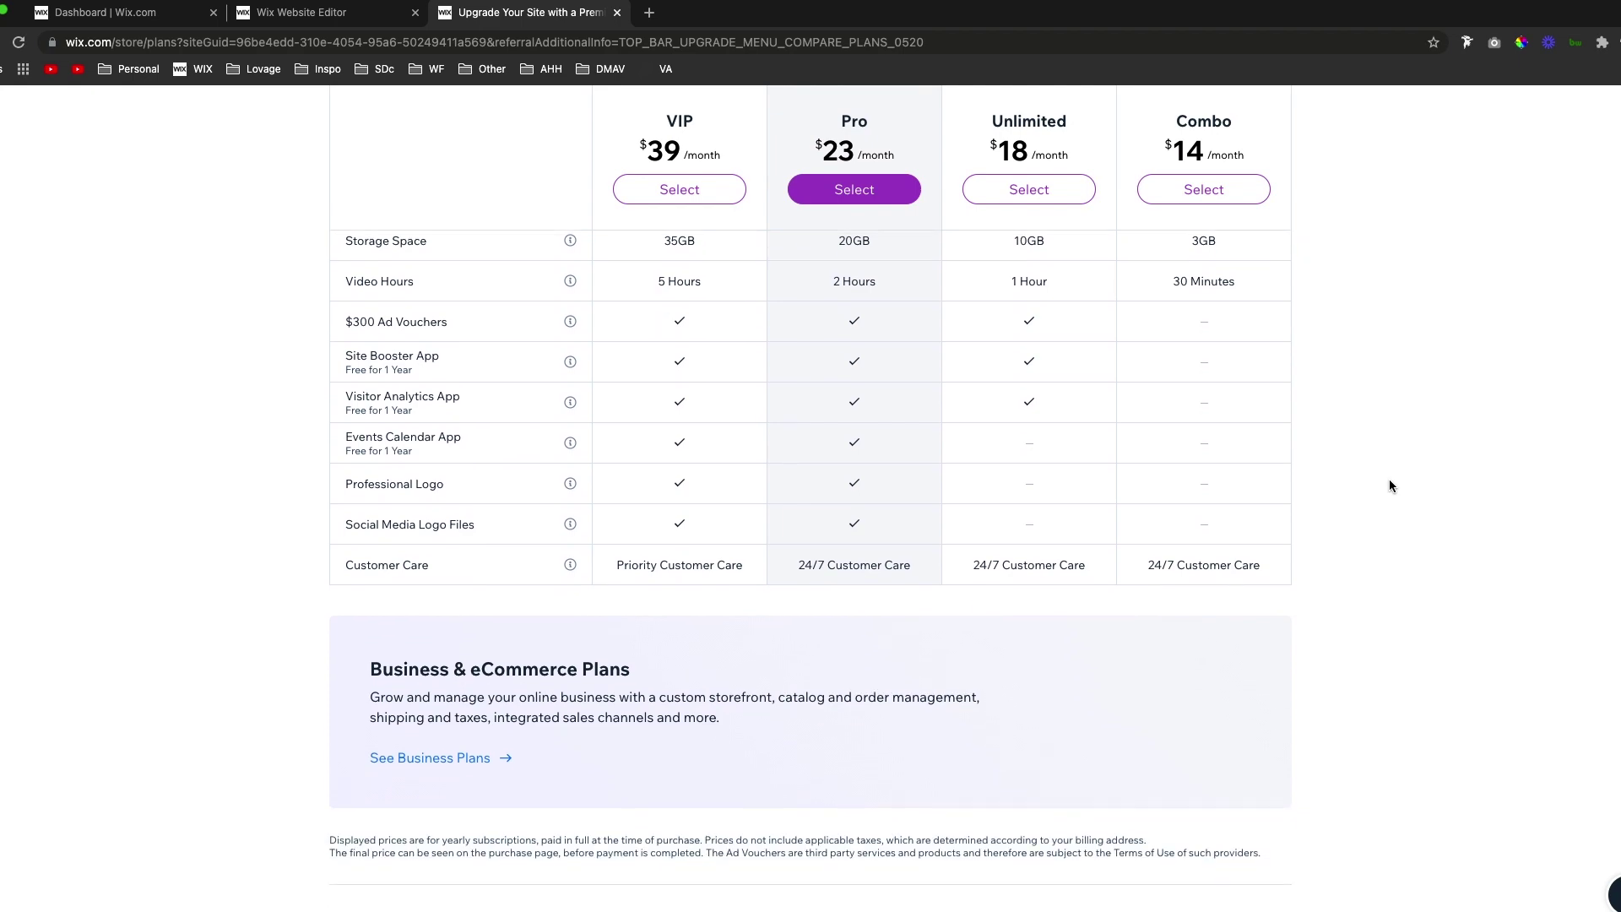
{"action": "scroll", "coordinate": [1390, 486], "scroll_direction": "up", "scroll_amount": 10}
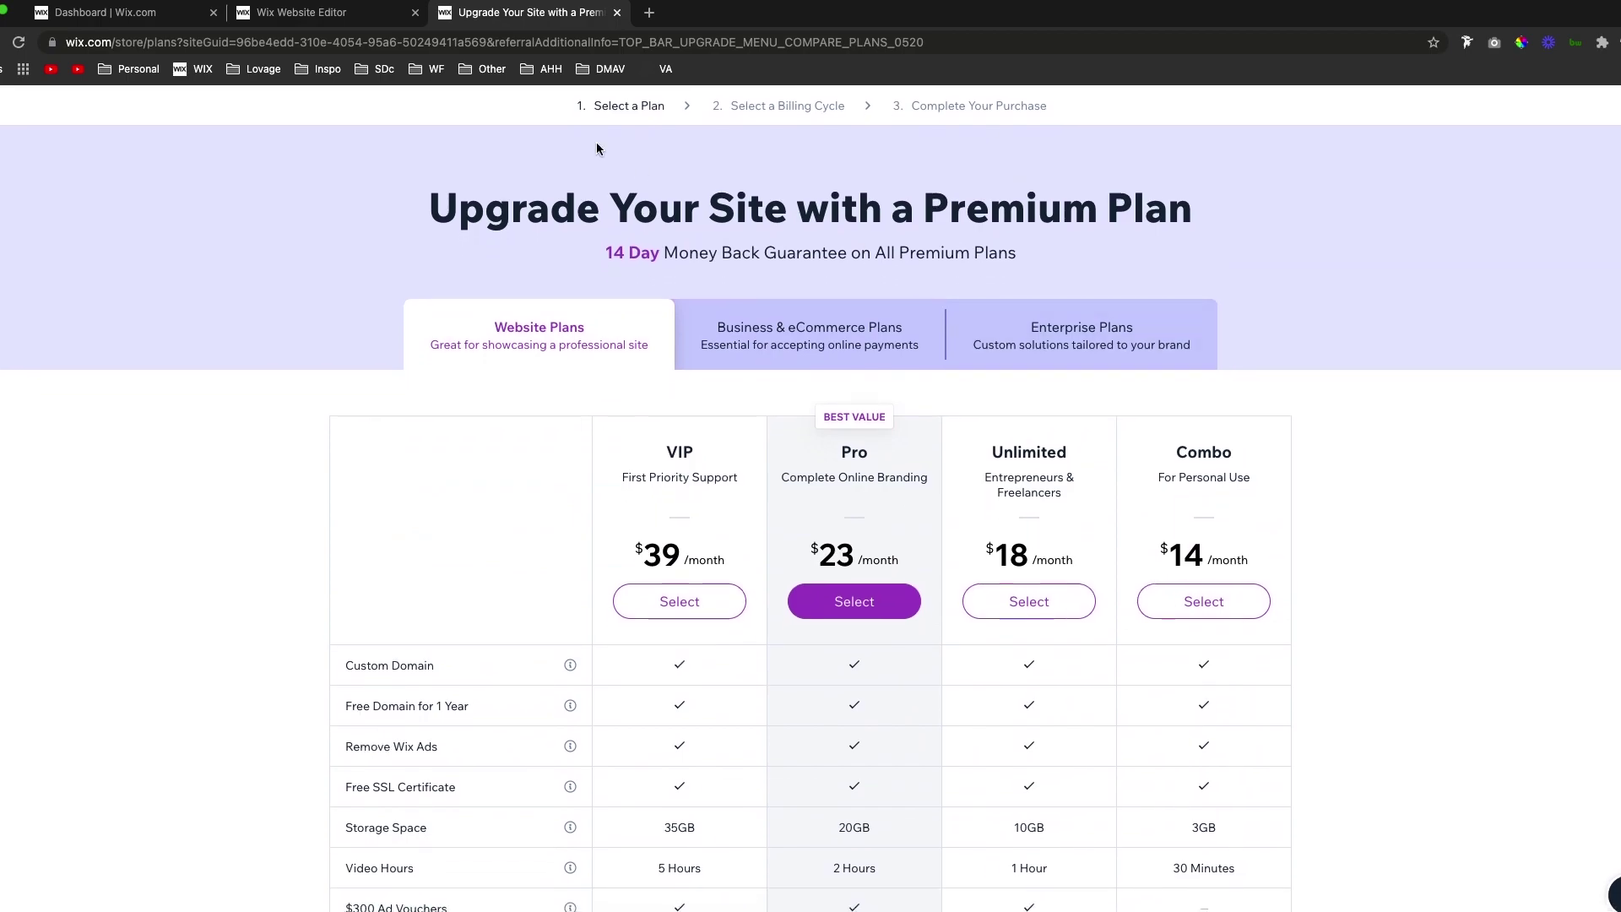